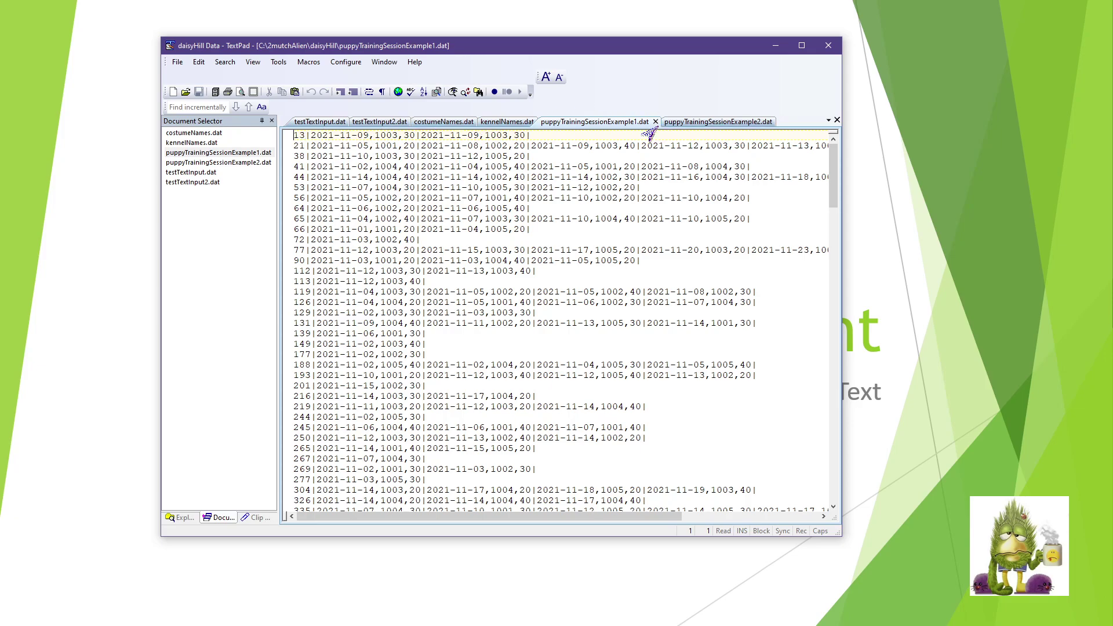
- Examine puppyTrainingSessionExample2.dat in TextPad, then switch to Alteryx Designer and inspect the input and browse data of both streams
click(689, 124)
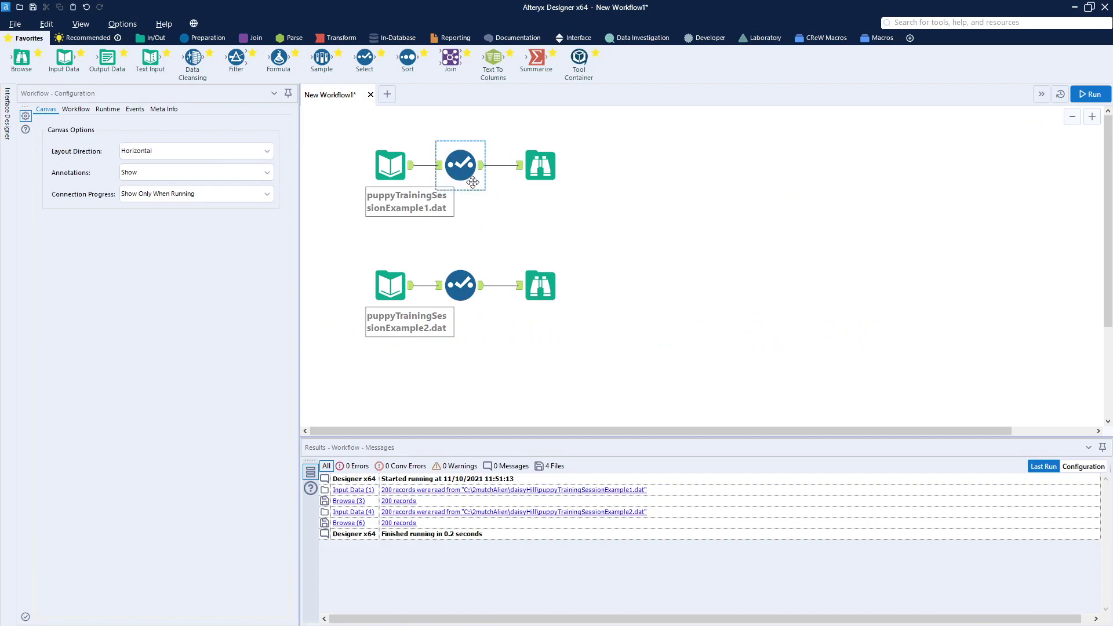
click(396, 168)
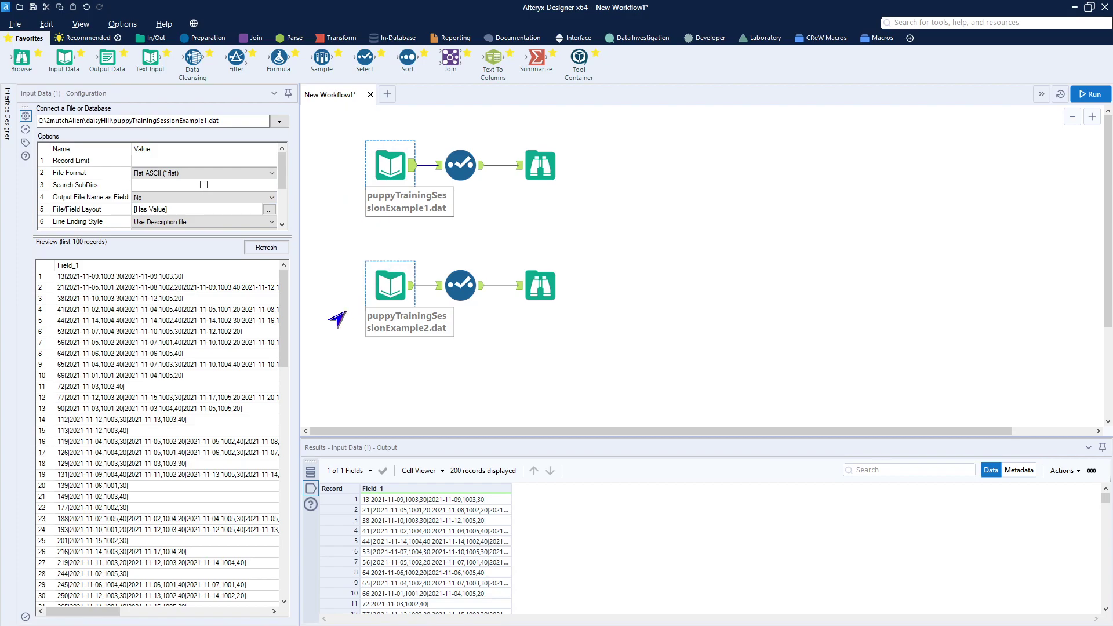
click(547, 174)
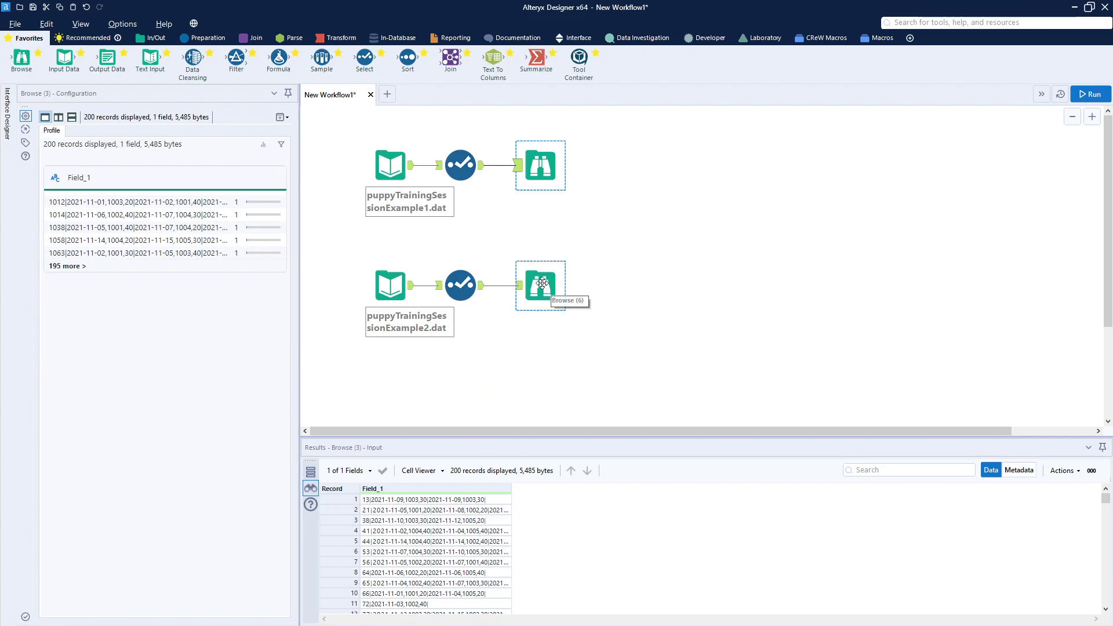
click(390, 284)
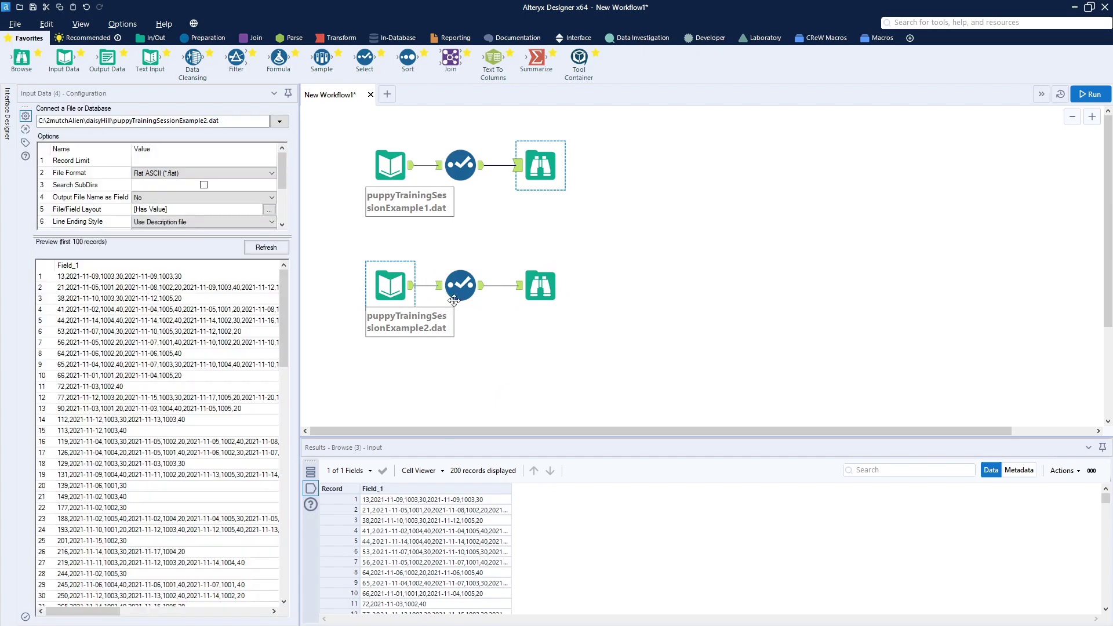
click(534, 288)
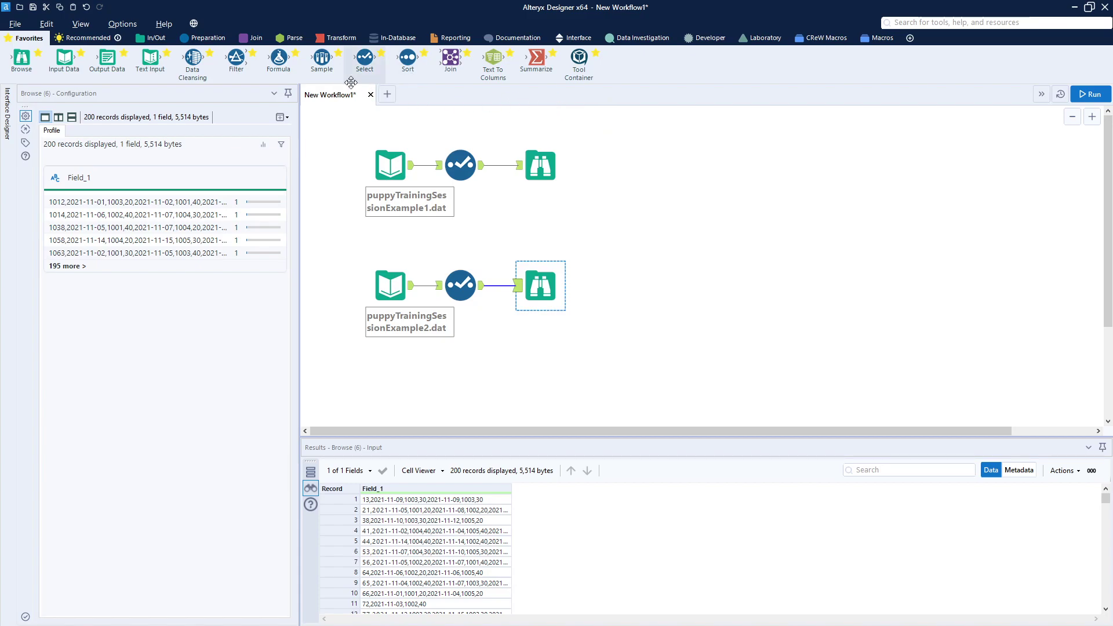
drag(150, 58, 641, 210)
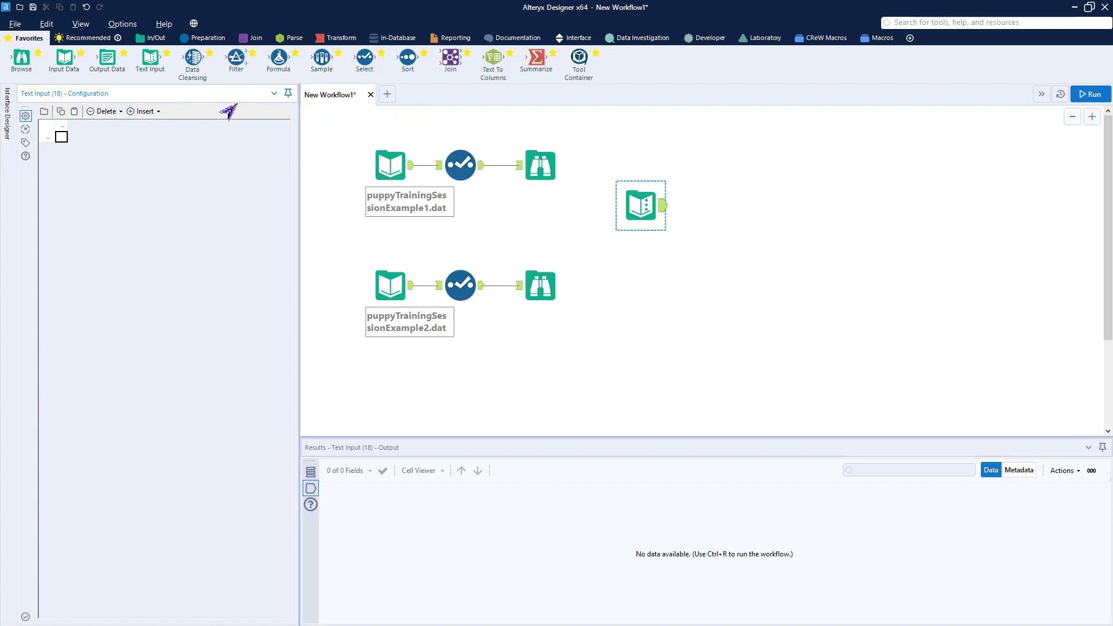
click(647, 195)
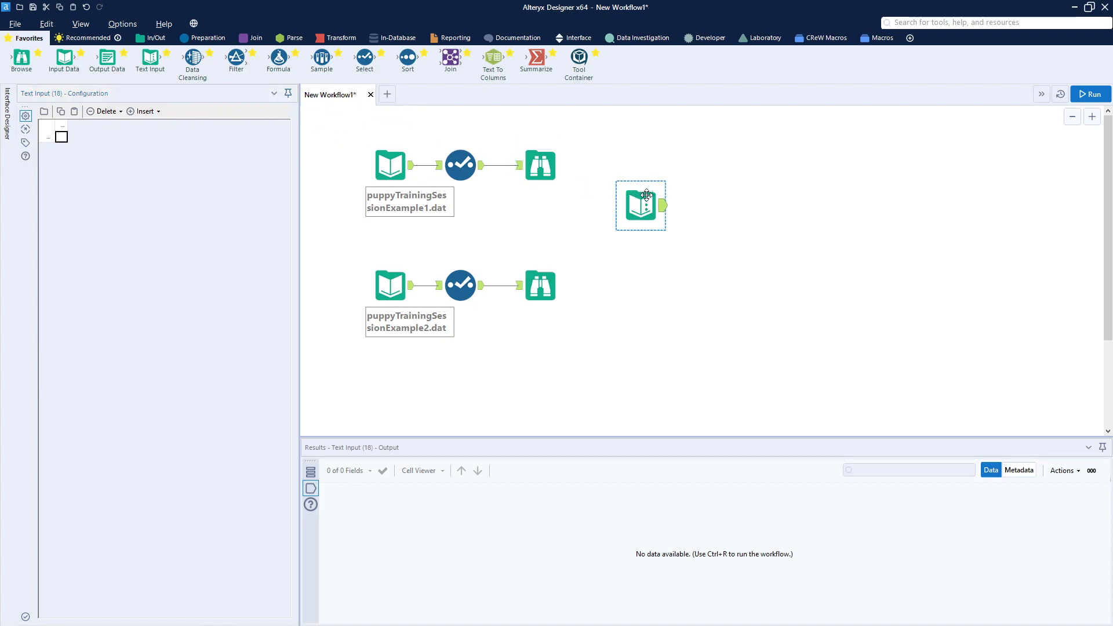
drag(601, 161, 665, 248)
key(Delete)
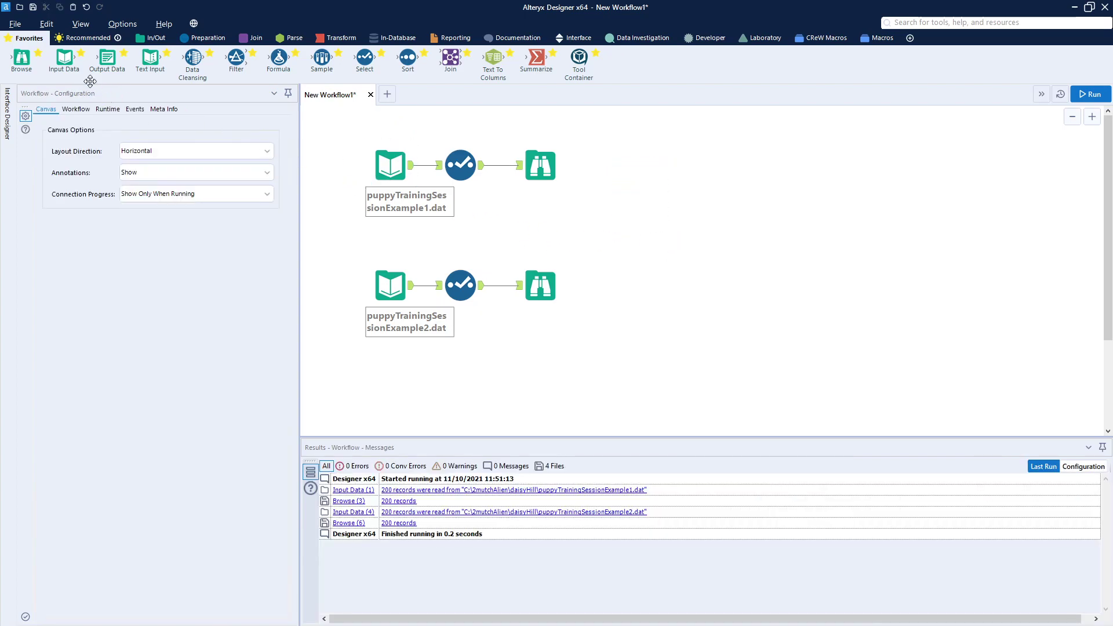
- Try to read puppyTrainingSessionExample1.dat through a new Input Data tool as comma-delimited text without field names in the first row, and run the workflow
drag(63, 56, 620, 225)
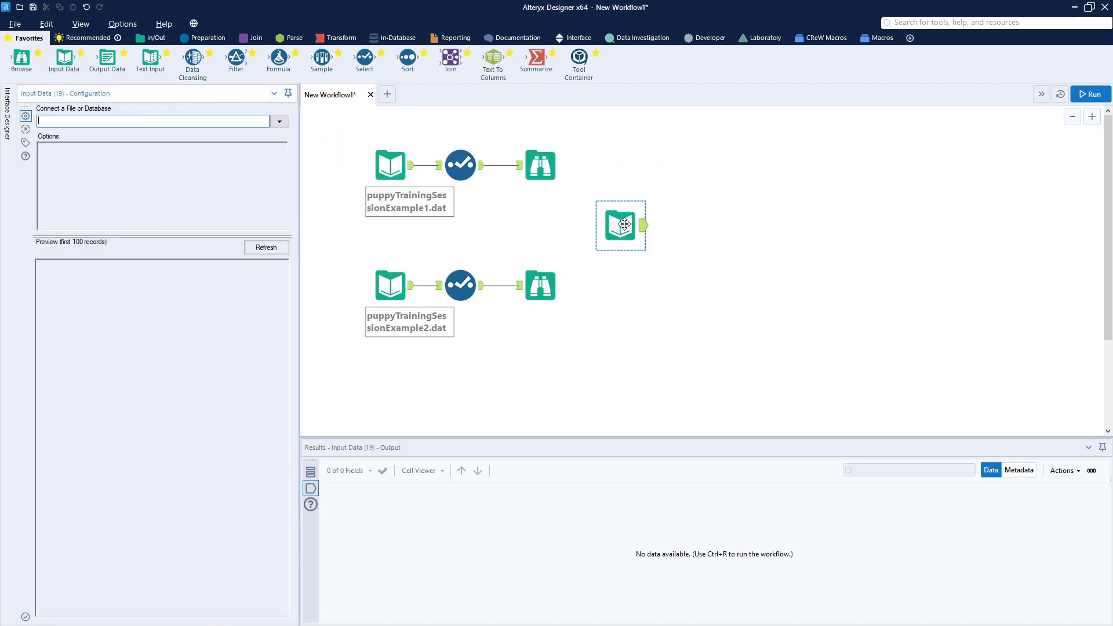
click(280, 122)
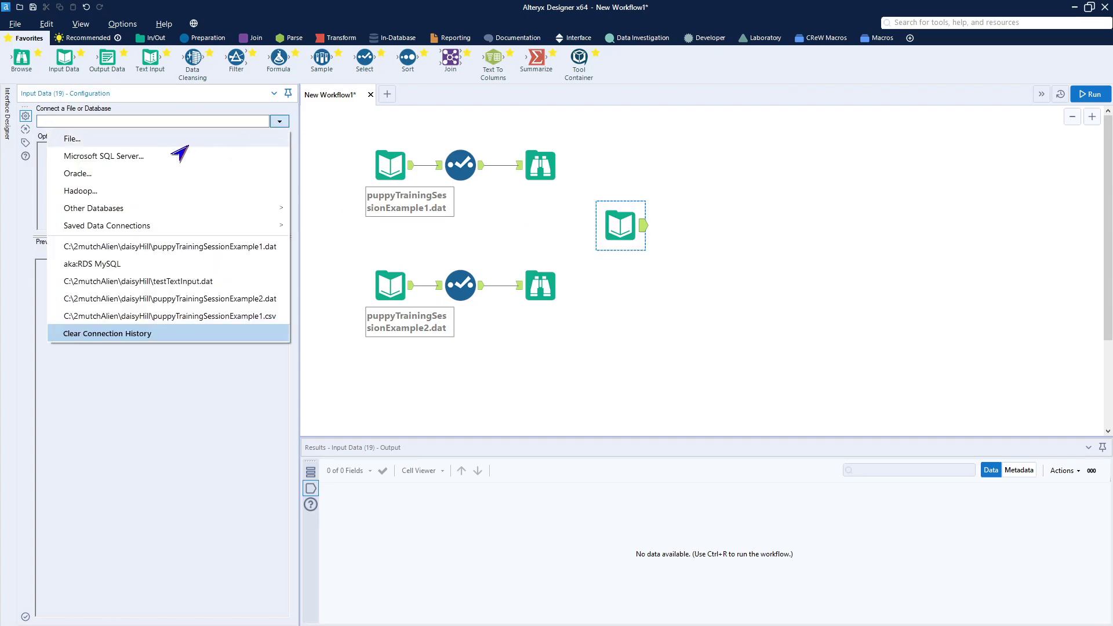
click(141, 252)
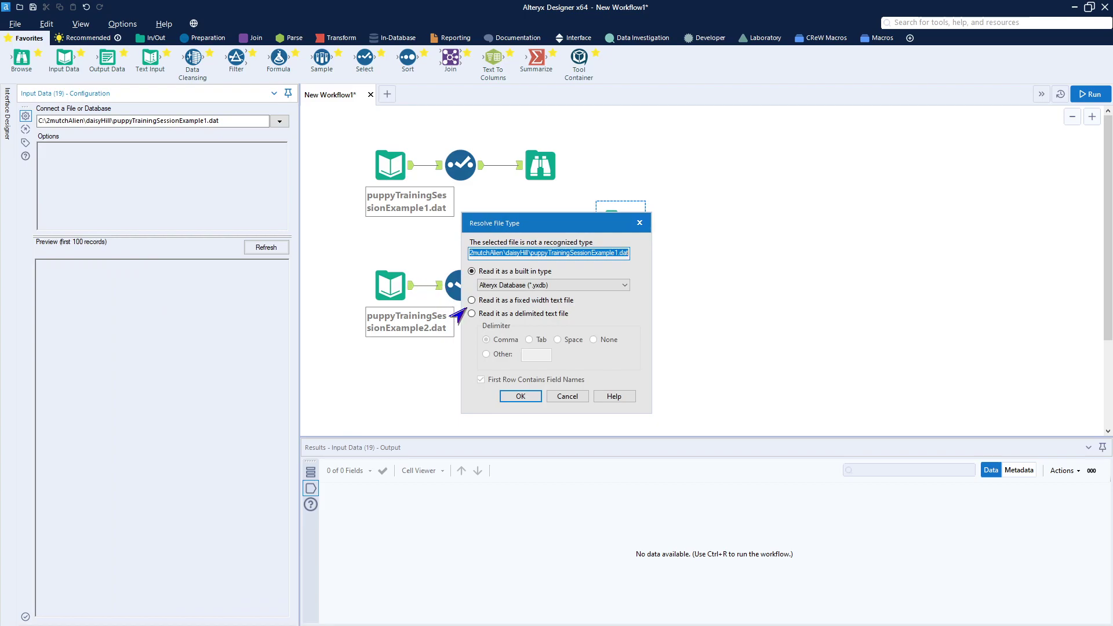
click(473, 313)
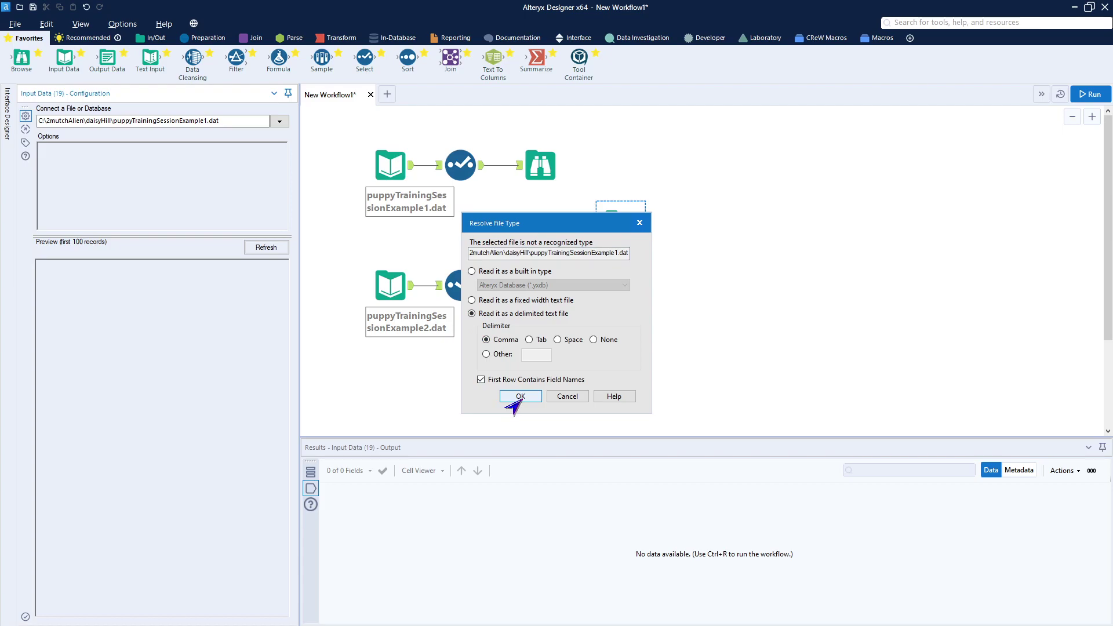
click(481, 380)
click(520, 397)
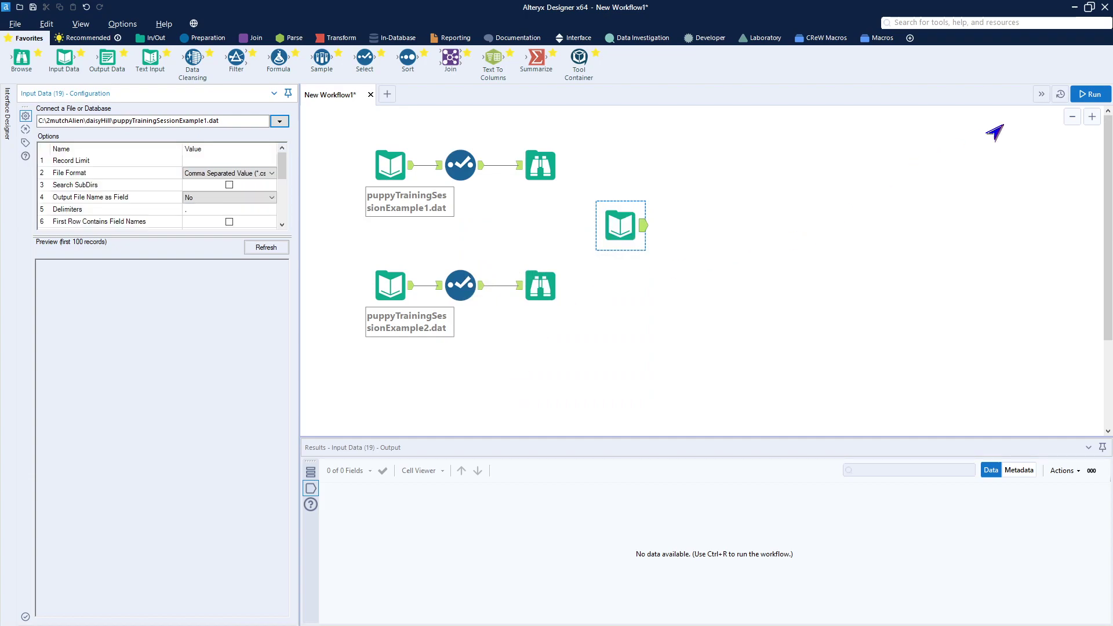
click(1082, 99)
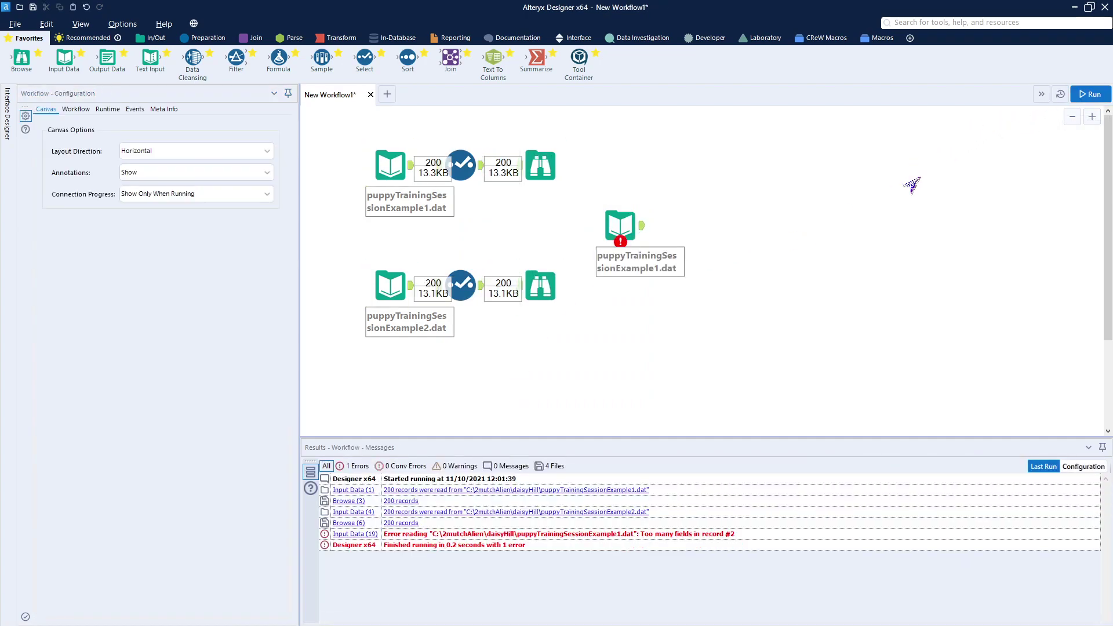
- Delete the separate Input Data tool that reads puppyTrainingSessionExample1.dat as delimited text
mouse_move(635, 235)
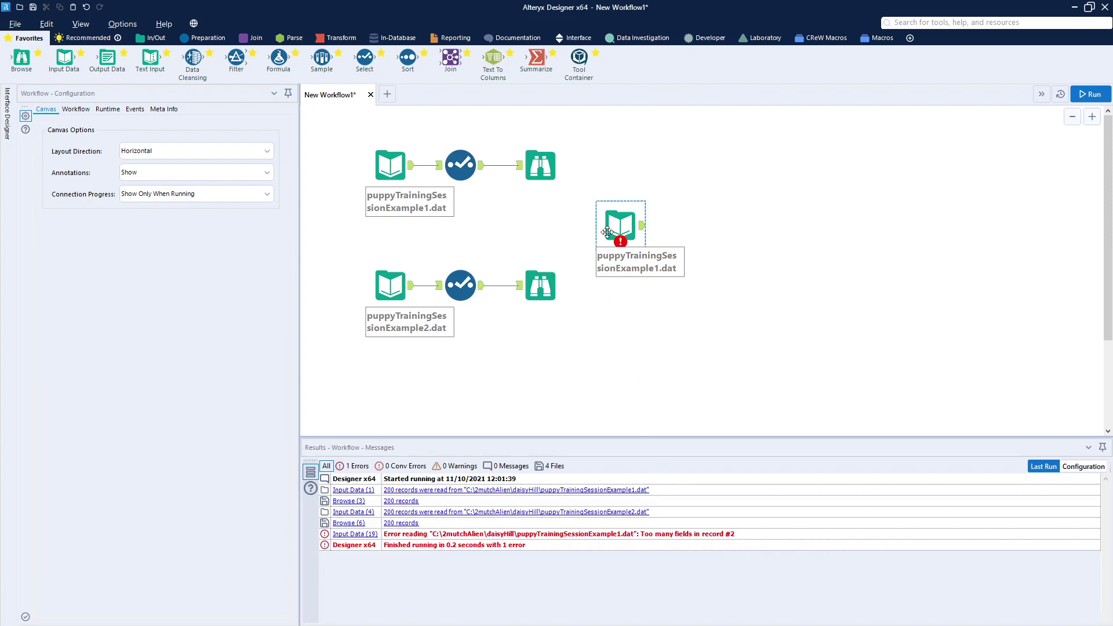
drag(587, 184, 704, 302)
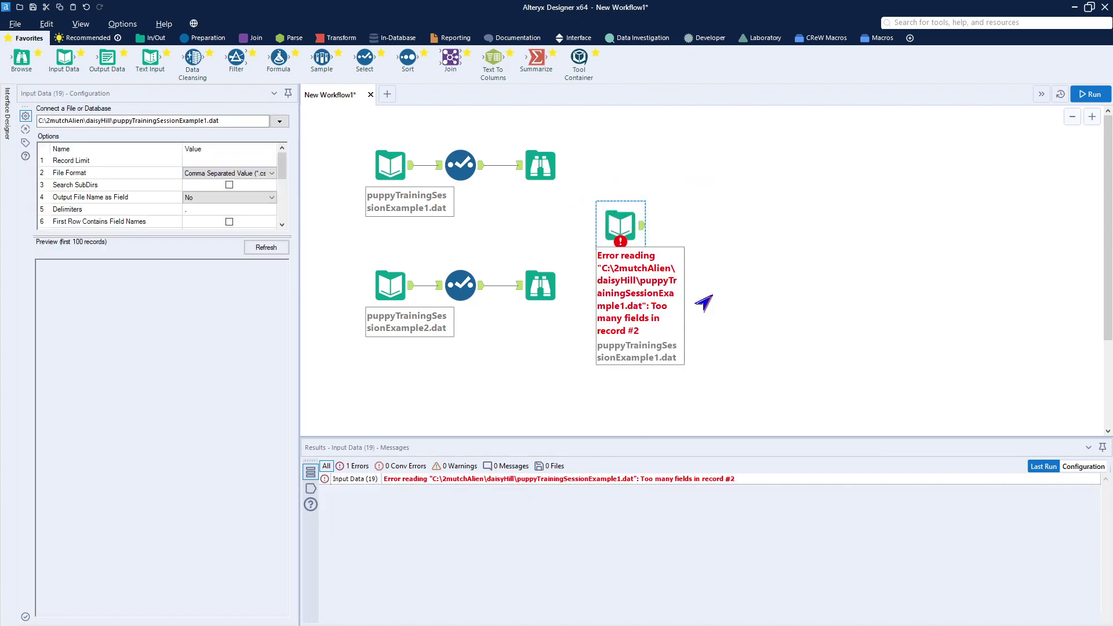
key(ctrl+r)
key(Delete)
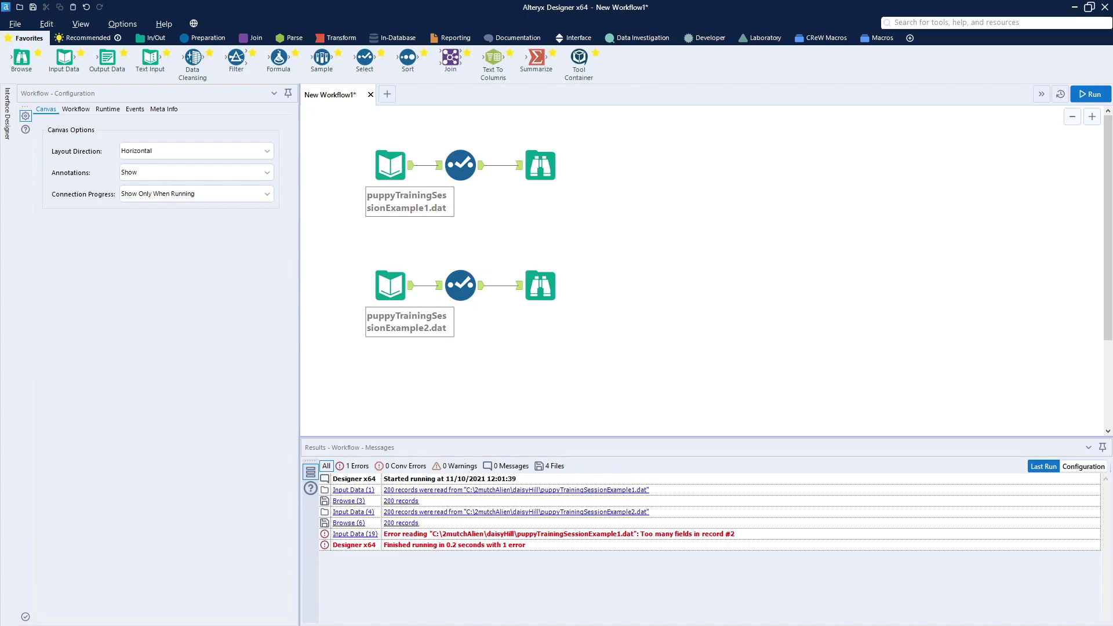
- Move the first stream's Select and Browse tools far to the right of its input and view the Browse data
click(455, 287)
click(503, 268)
drag(424, 131, 1063, 175)
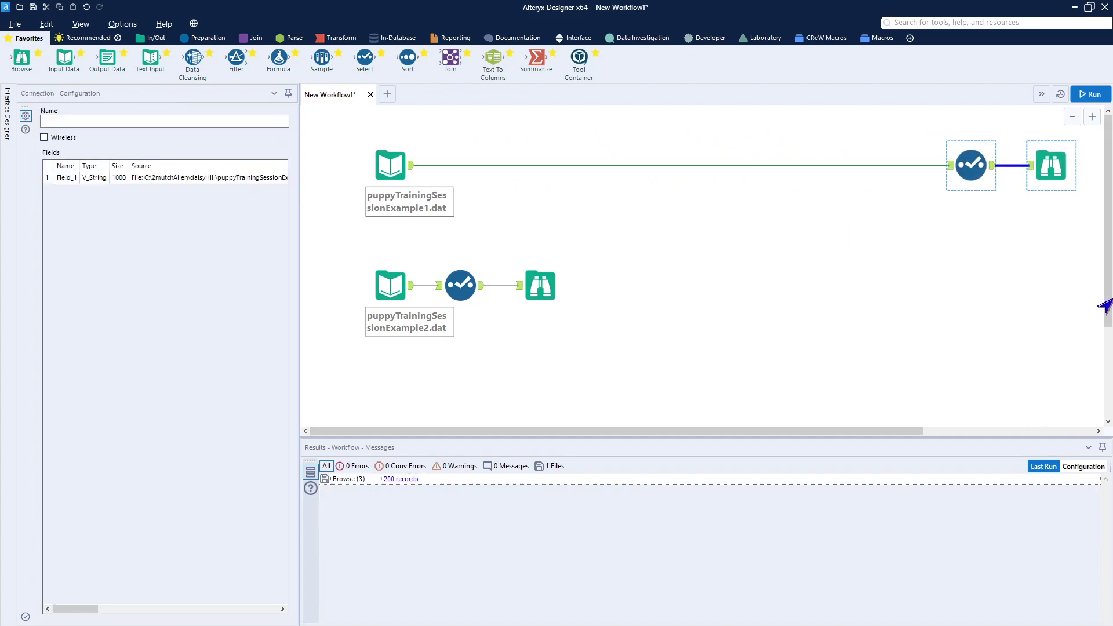
click(1054, 169)
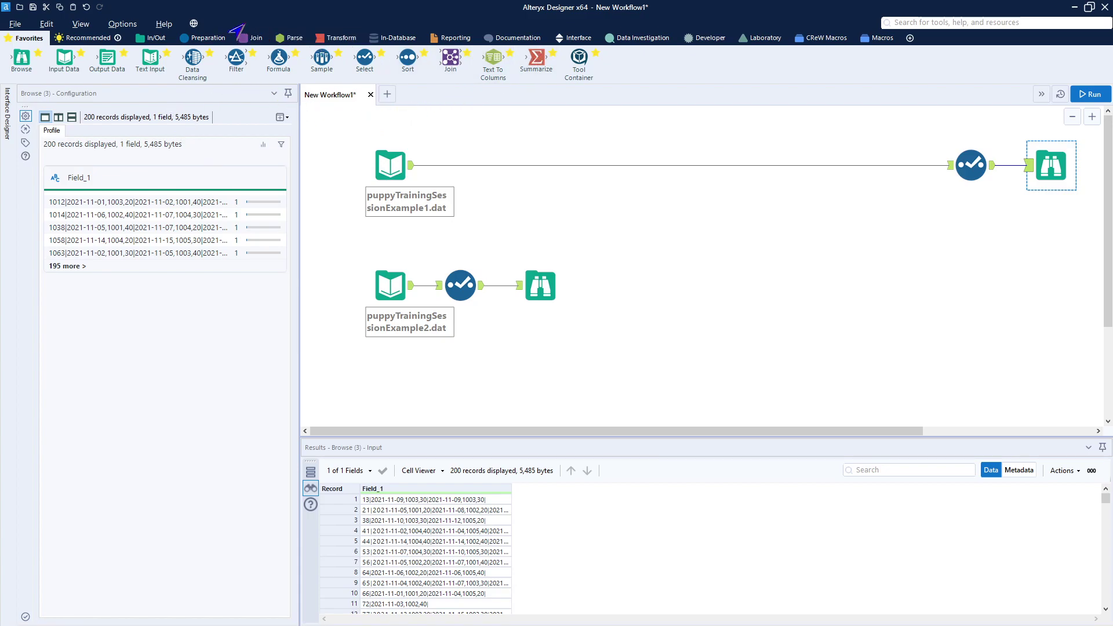
- Insert Text To Columns after the puppyTrainingSessionExample1.dat input, splitting Field_1 into 8 columns with root name data_, then run and view the output
click(290, 38)
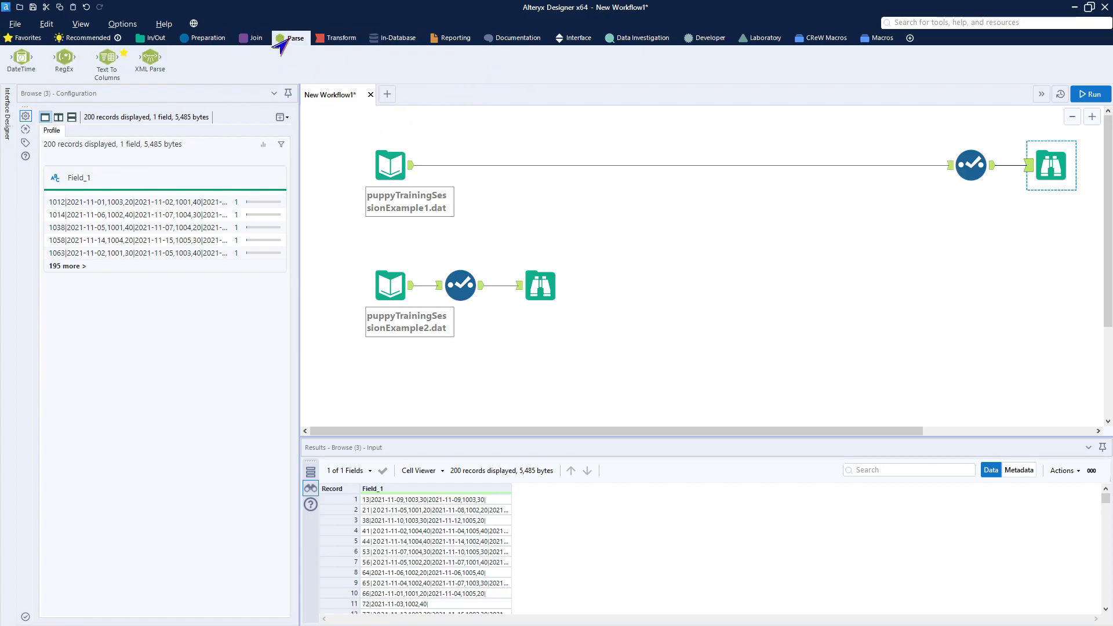
drag(108, 58, 455, 165)
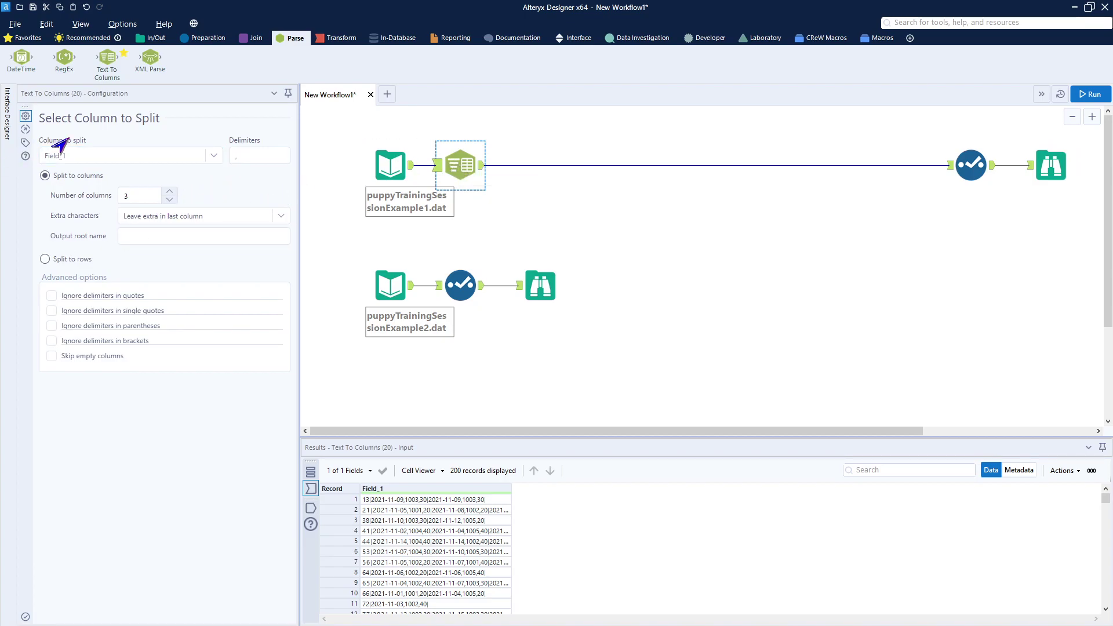
double_click(142, 201)
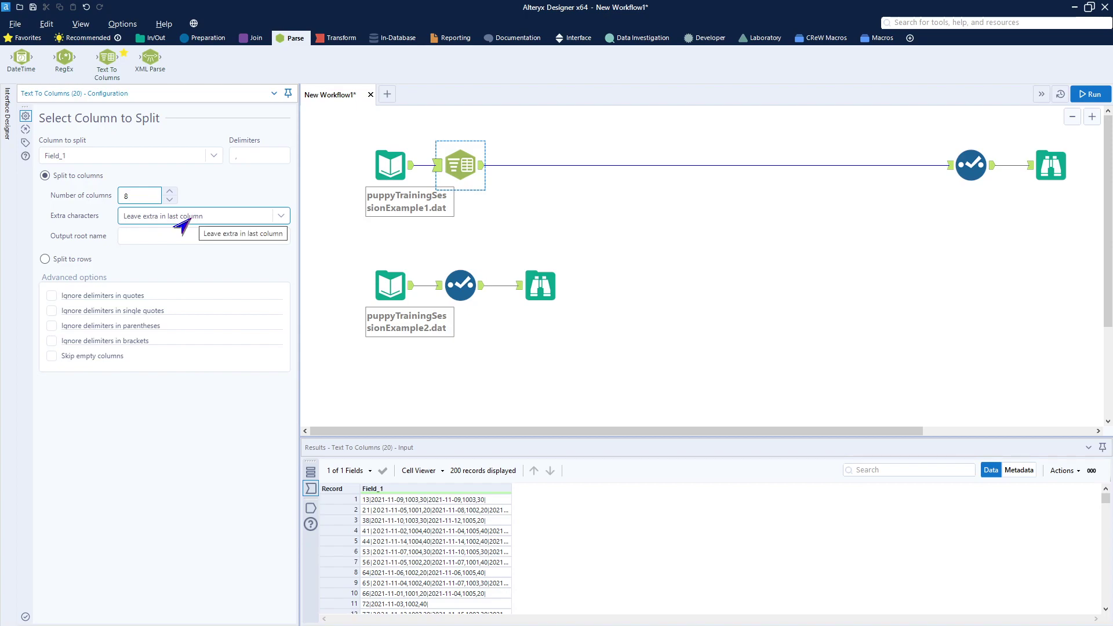
click(144, 233)
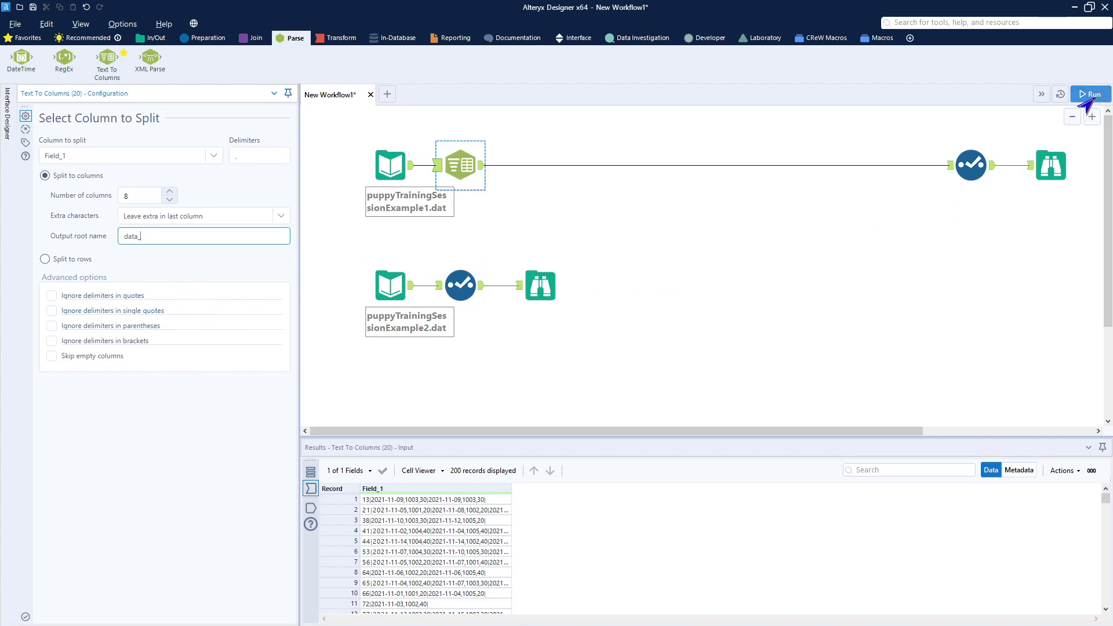
click(1089, 94)
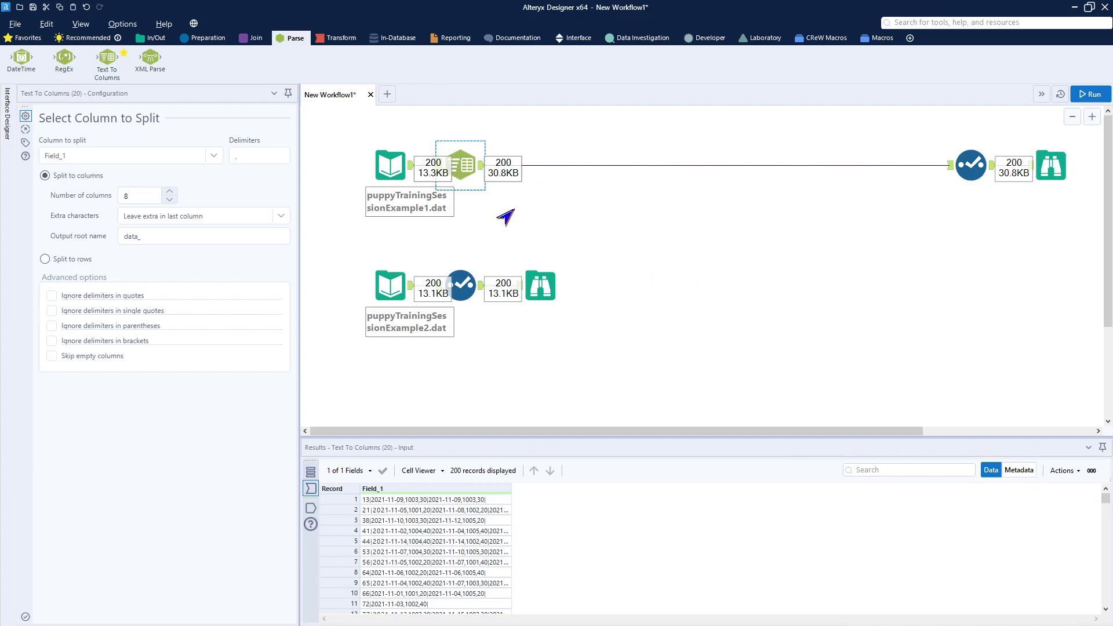
click(1052, 174)
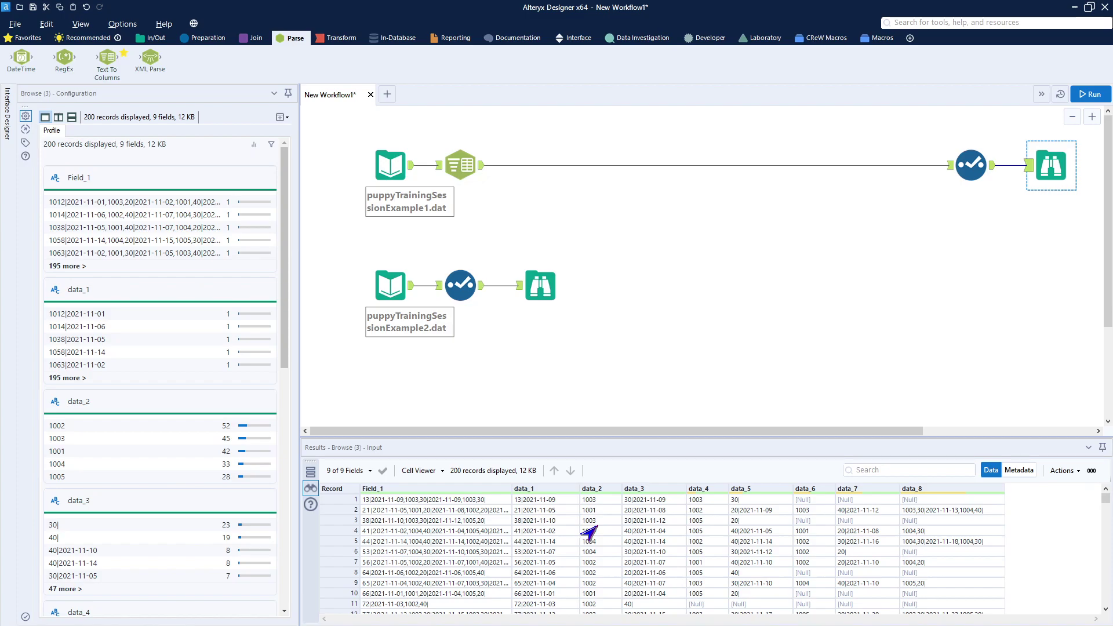
- Change the Text To Columns delimiter to a pipe (|), rerun the workflow and examine the split columns in the Browse tool
click(467, 164)
click(254, 158)
key(BackSpace)
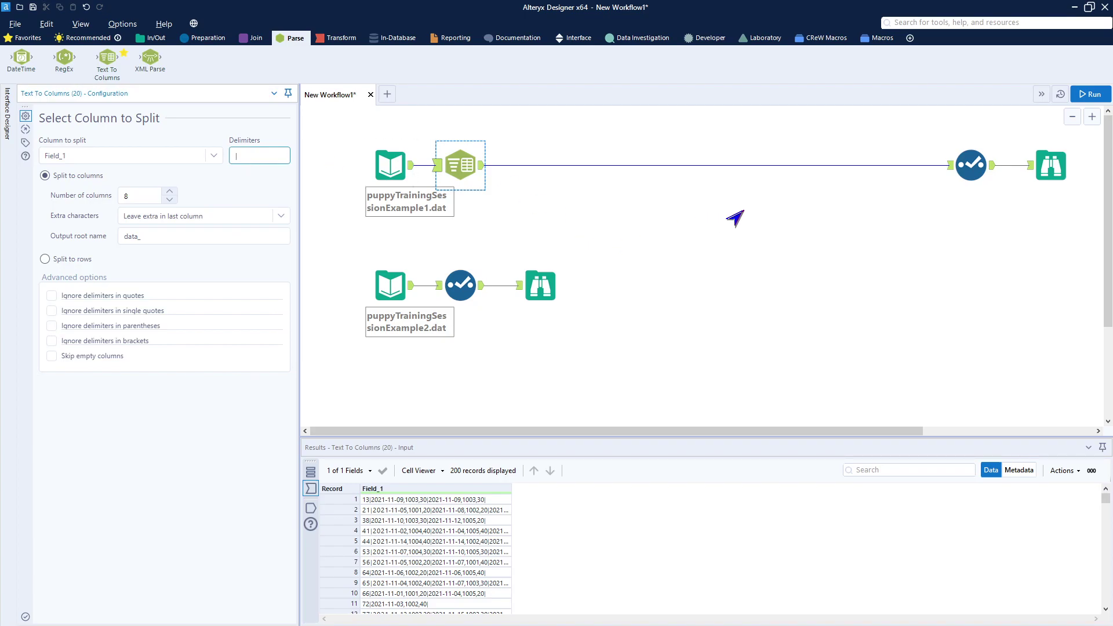
click(1046, 169)
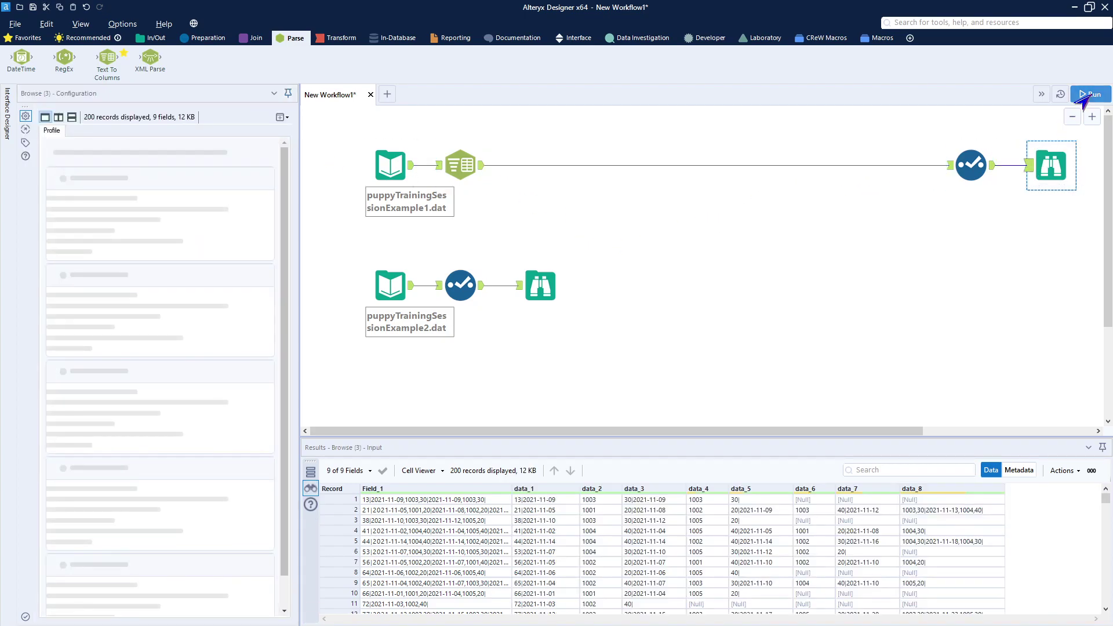
click(1091, 94)
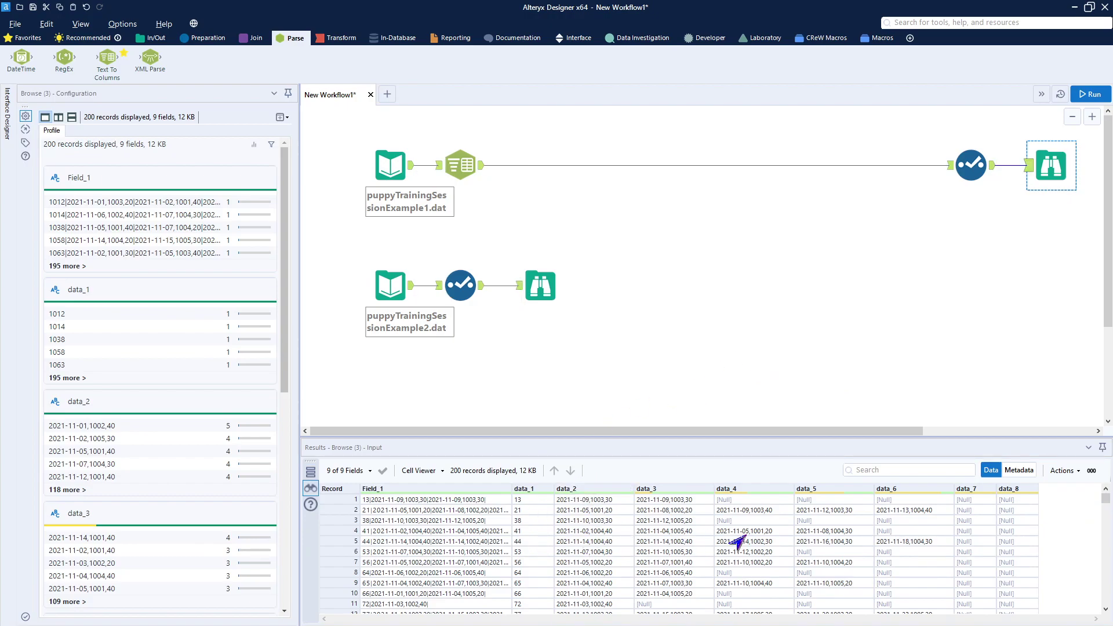
mouse_move(970, 496)
- Insert a Transpose tool after Text To Columns with key column data_1 and data columns data_2 to data_6, then run and view the output
click(333, 38)
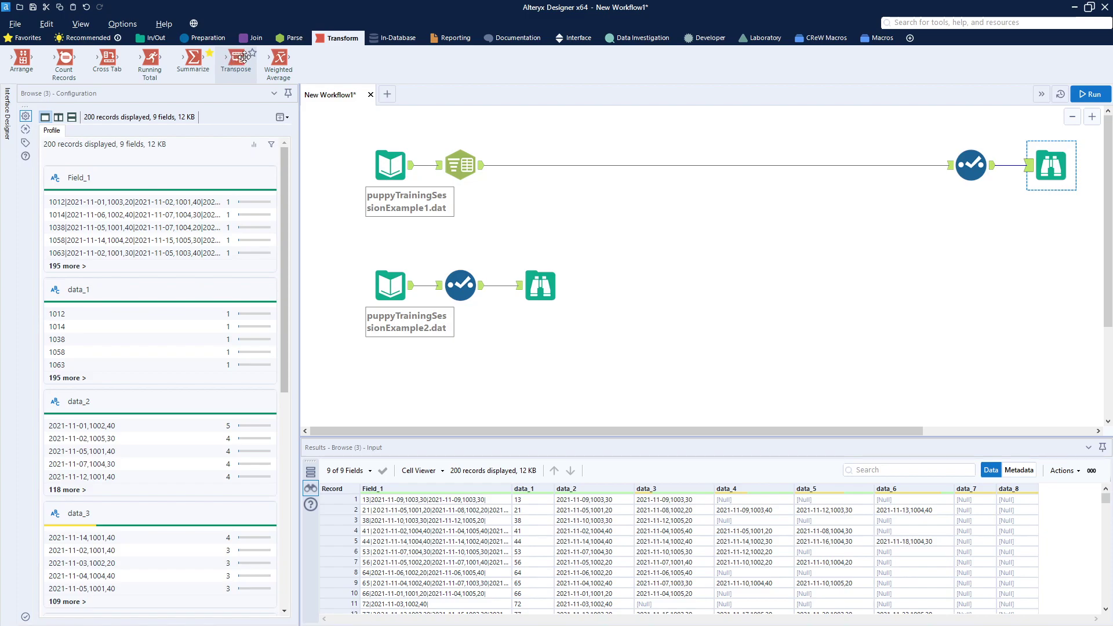
drag(236, 60, 529, 166)
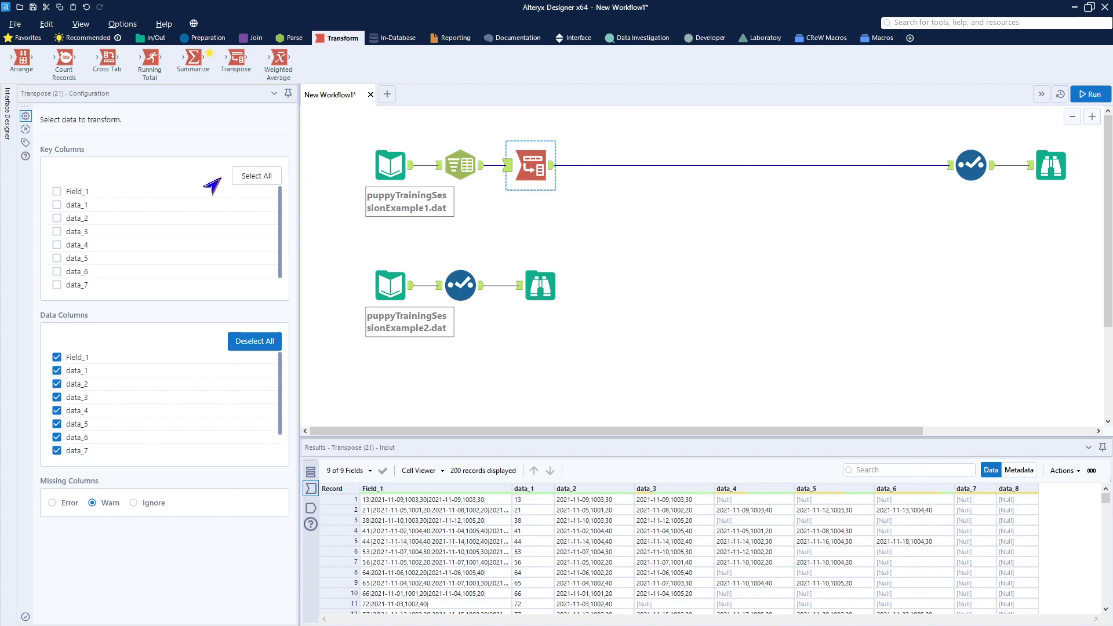
click(57, 192)
click(56, 193)
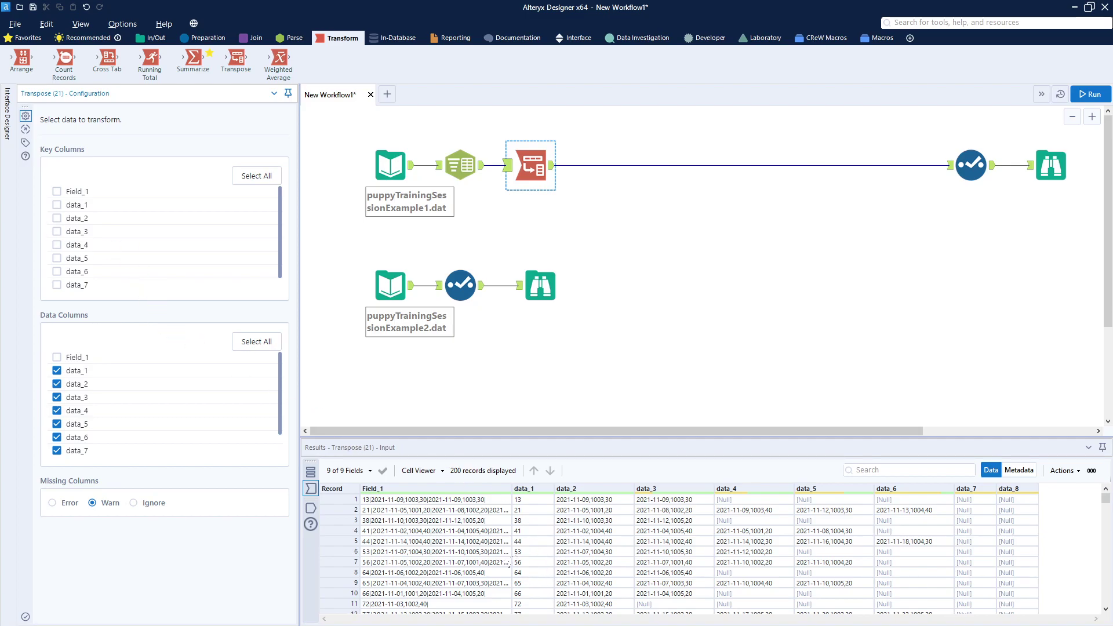
click(56, 207)
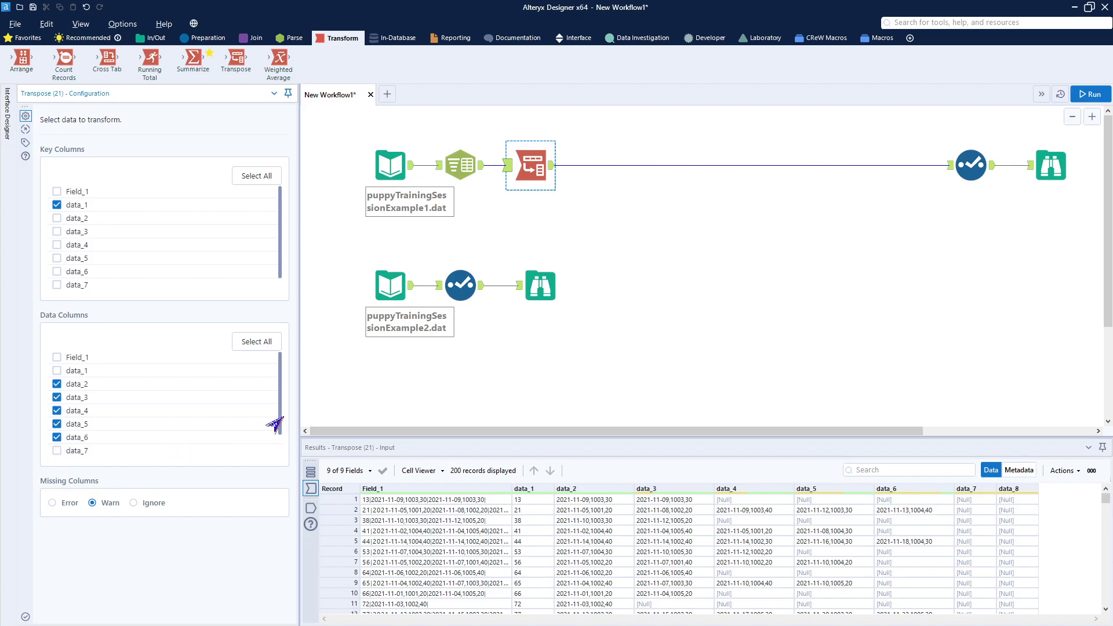
scroll(273, 438, down, 1)
scroll(273, 441, down, 1)
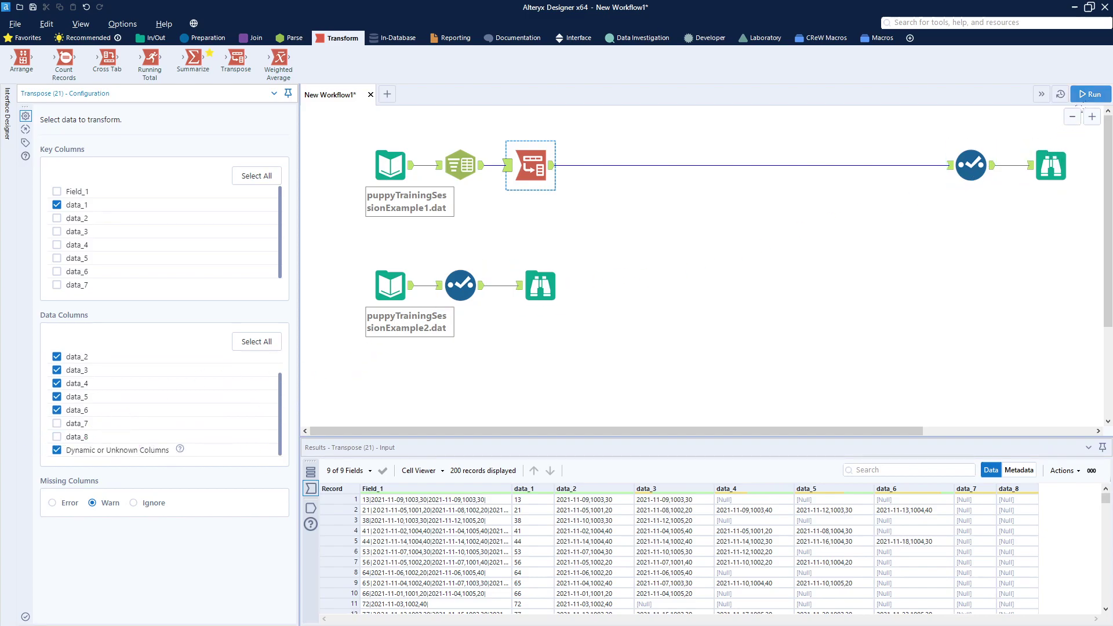
click(1086, 95)
click(1051, 167)
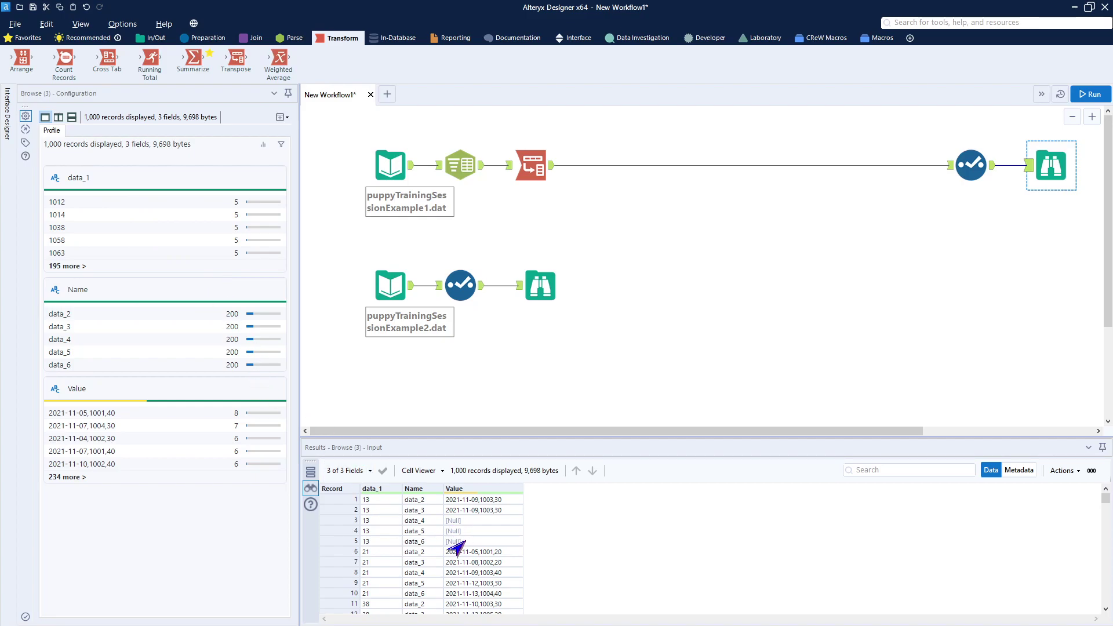
- Insert a Filter tool after Transpose with the condition Value Is not empty, run the workflow and view the Browse data
click(206, 38)
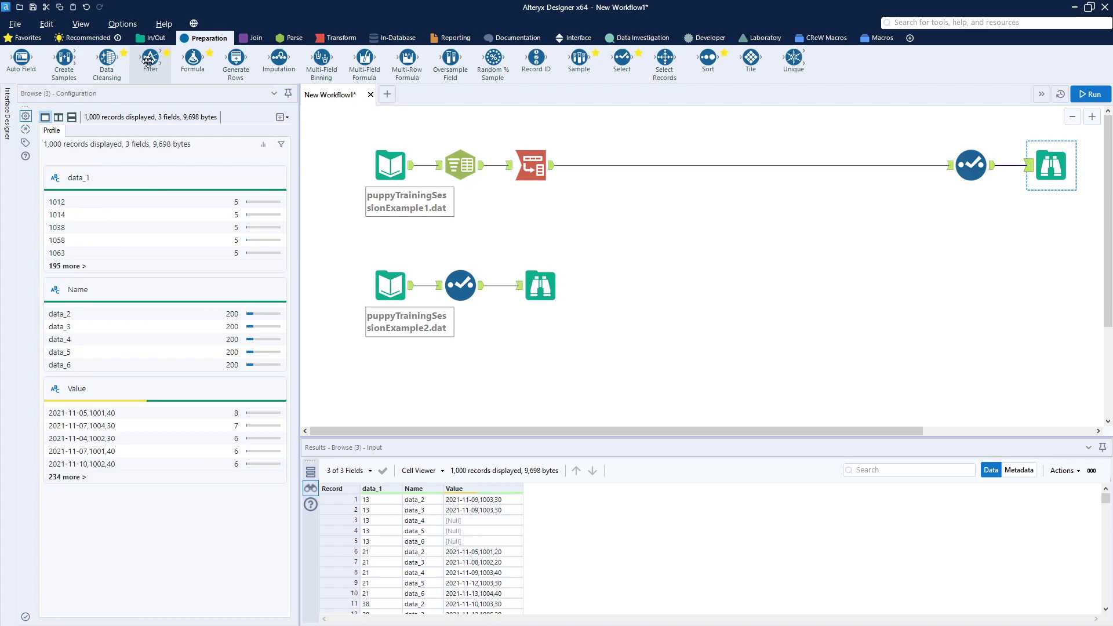
drag(149, 60, 598, 166)
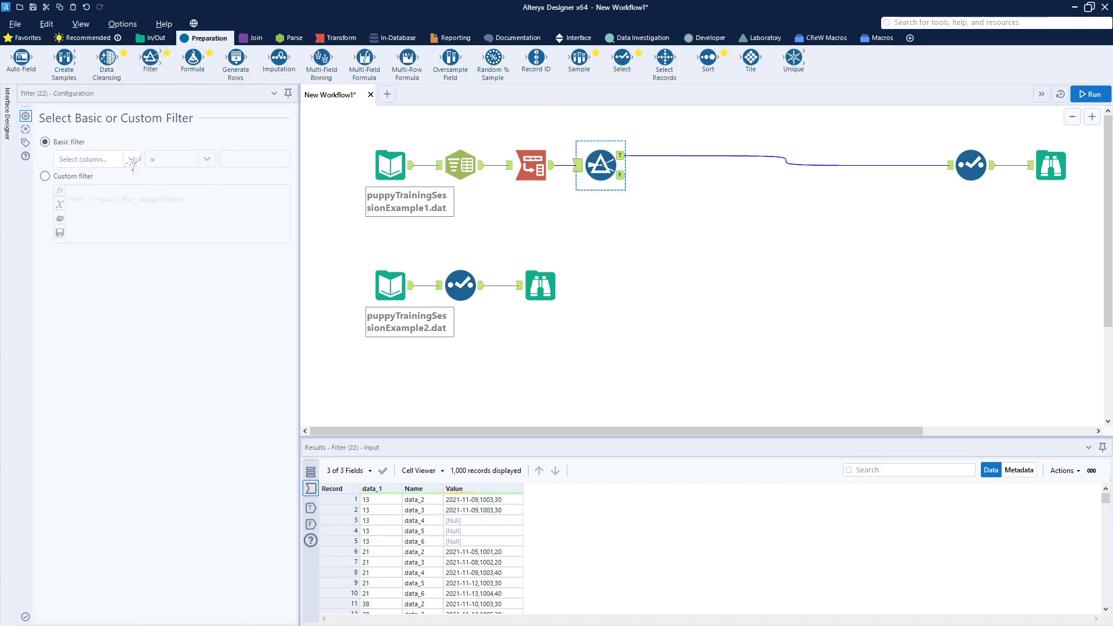
click(128, 160)
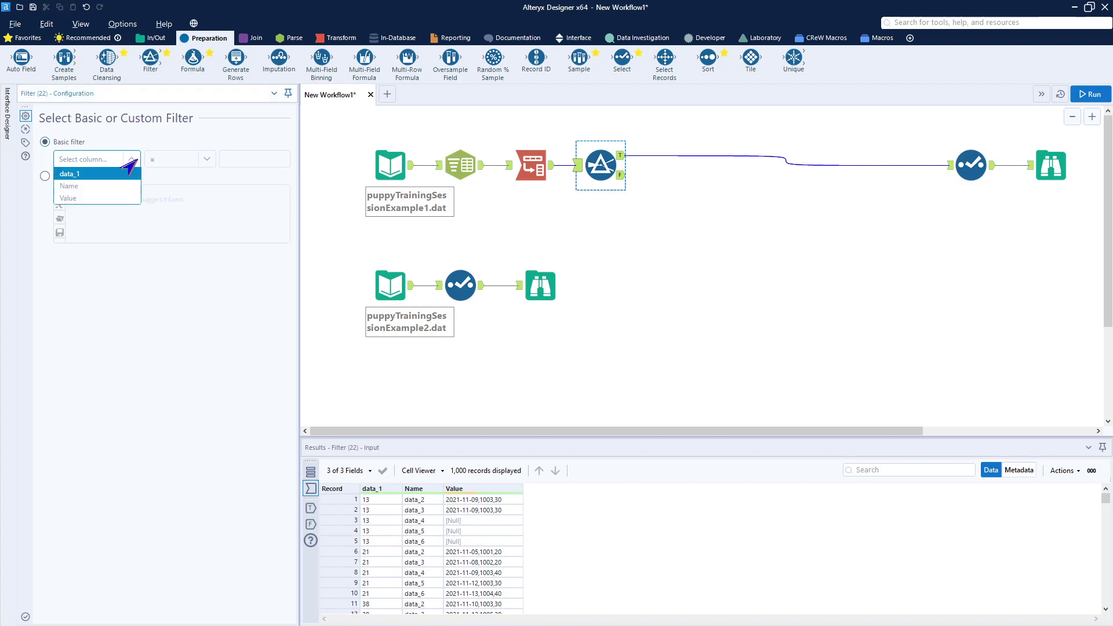
click(106, 199)
click(197, 159)
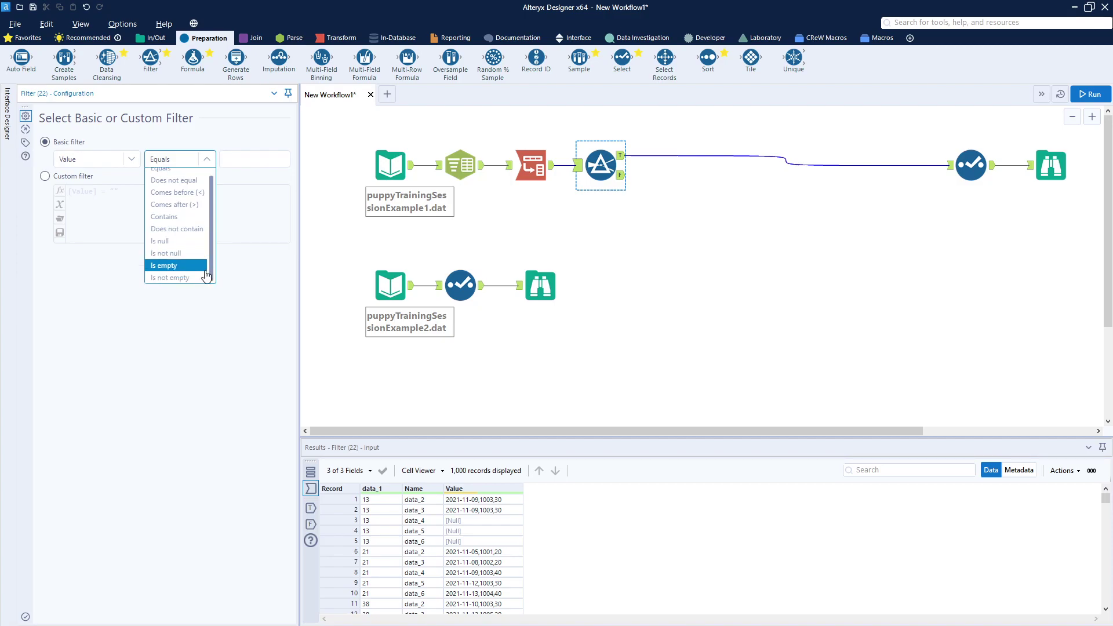
click(177, 281)
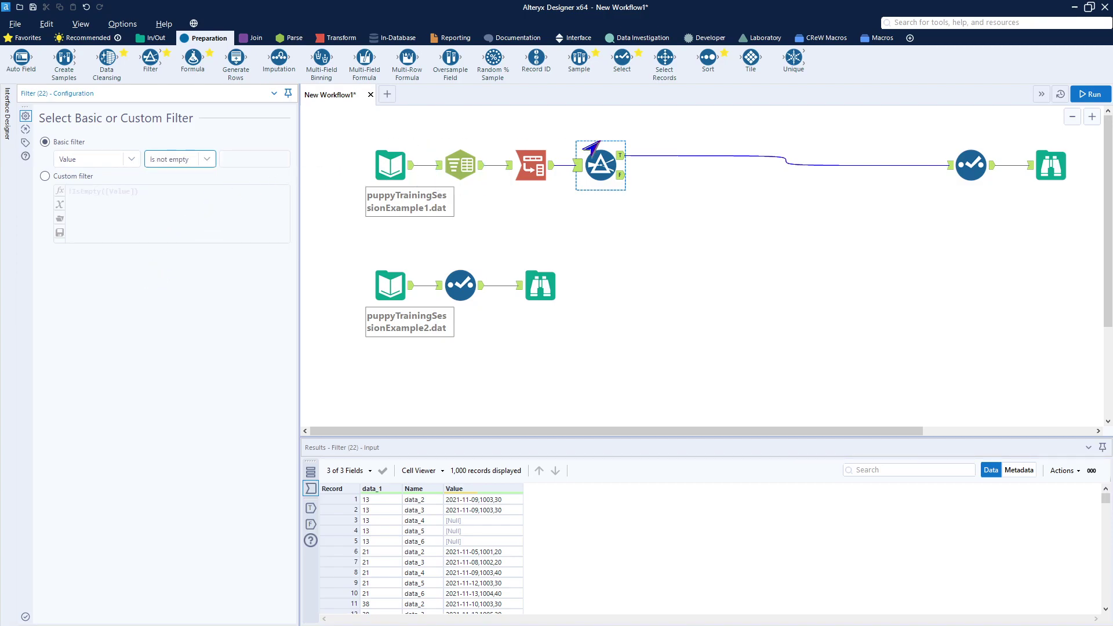
click(1089, 96)
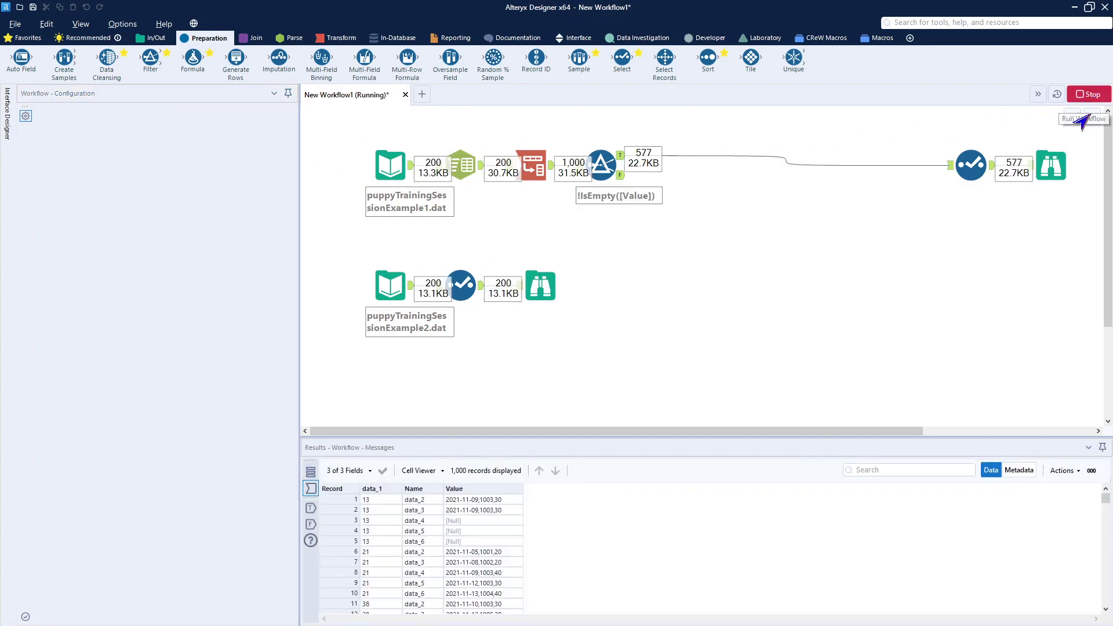
click(1066, 173)
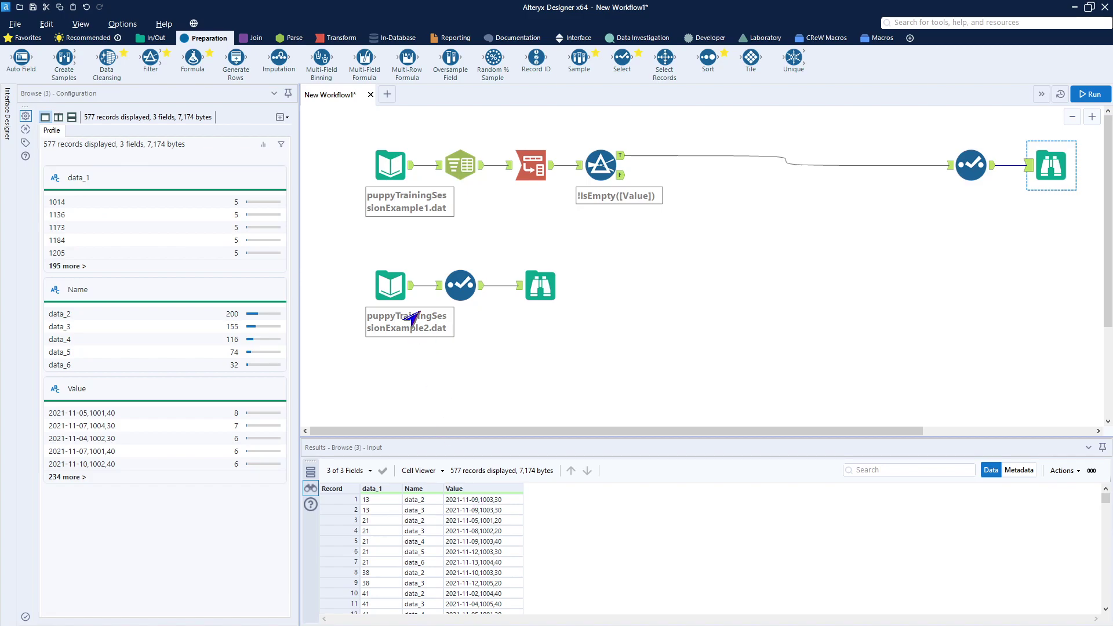
- Insert Text To Columns on the Filter's True output, splitting Value into 4 columns, and run the workflow to view the output
click(290, 37)
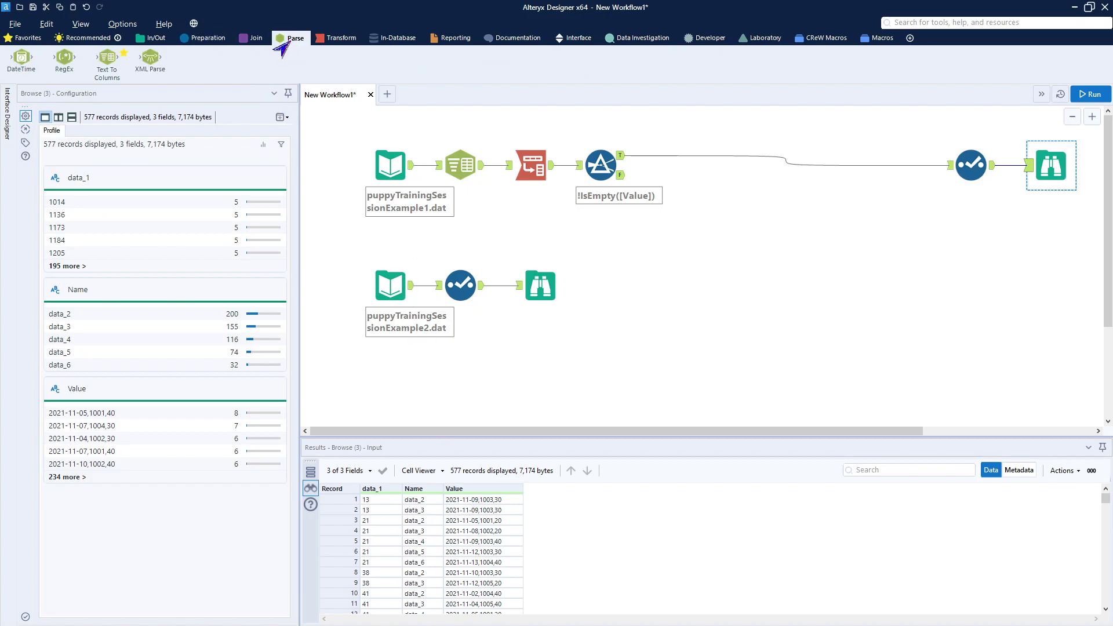
drag(107, 58, 679, 163)
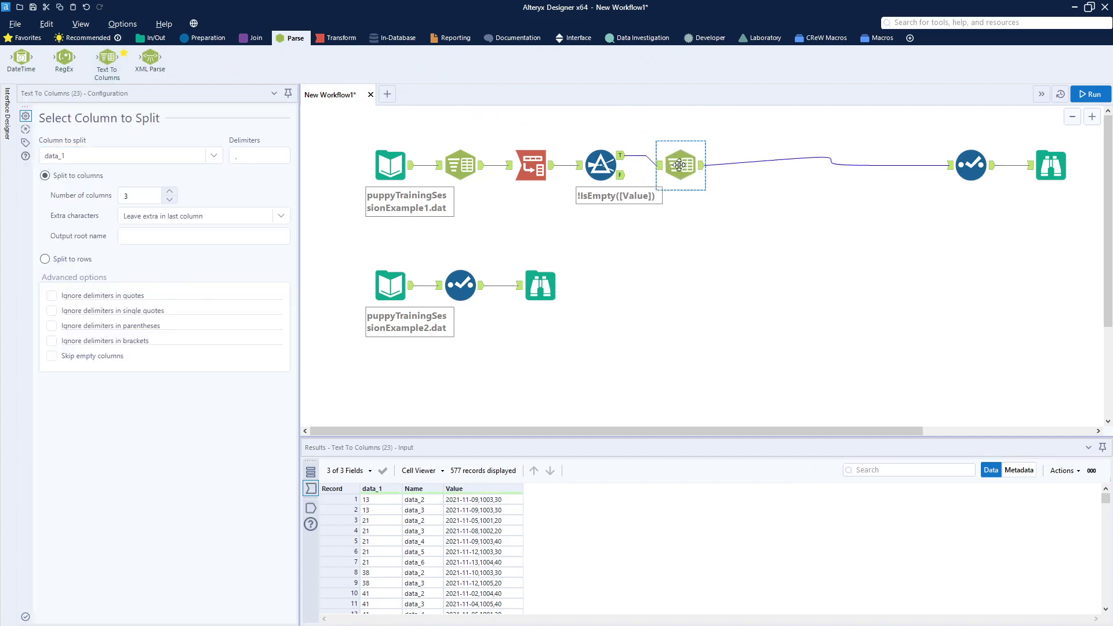
click(213, 156)
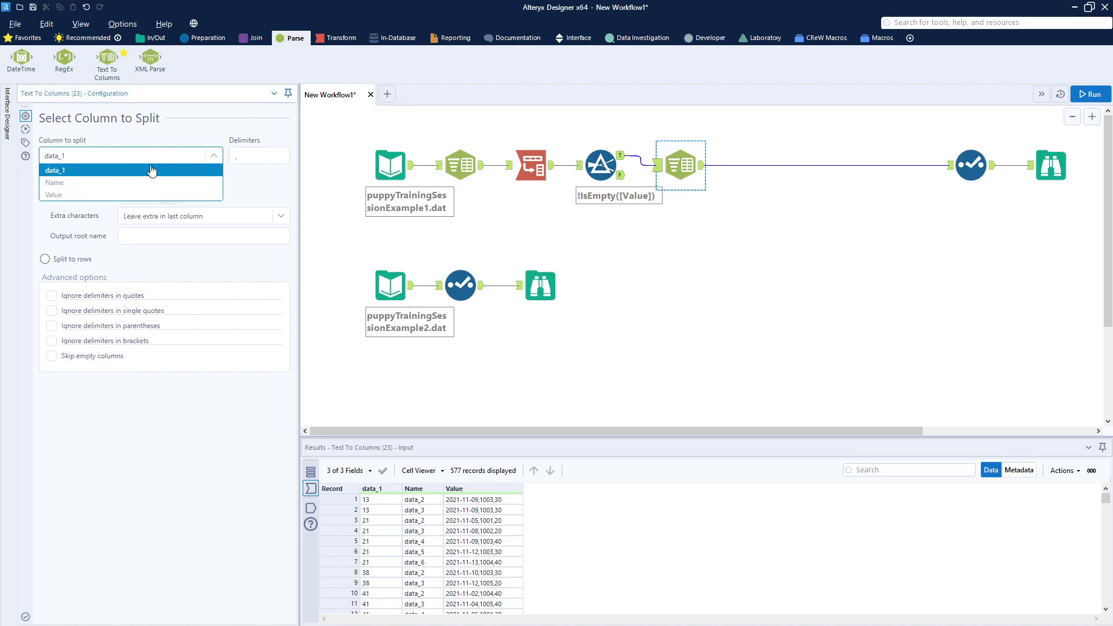
click(139, 194)
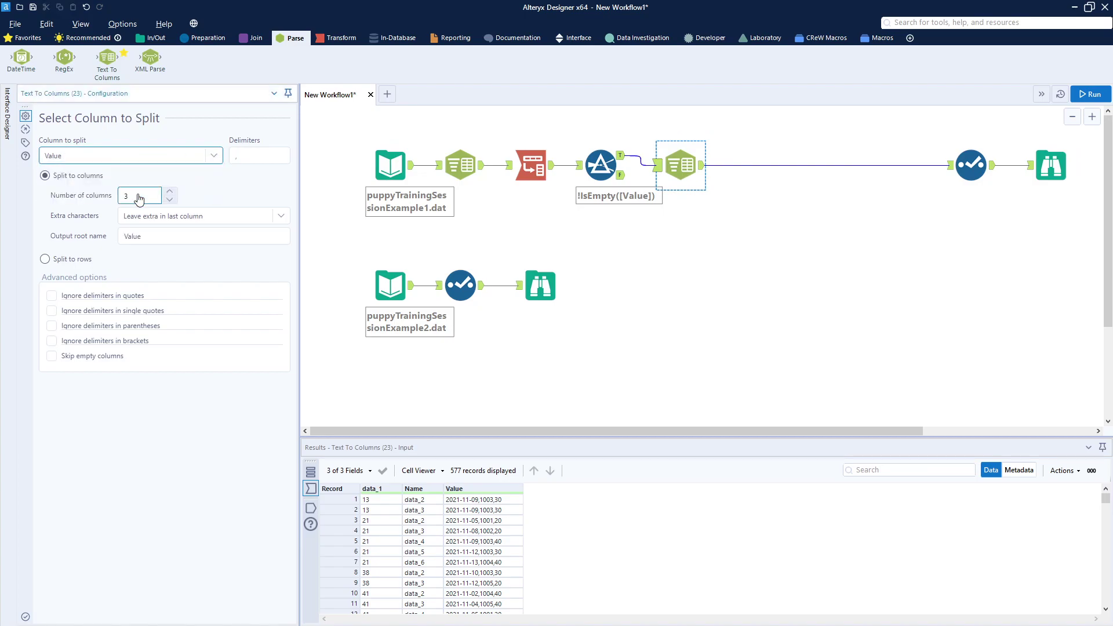
double_click(139, 197)
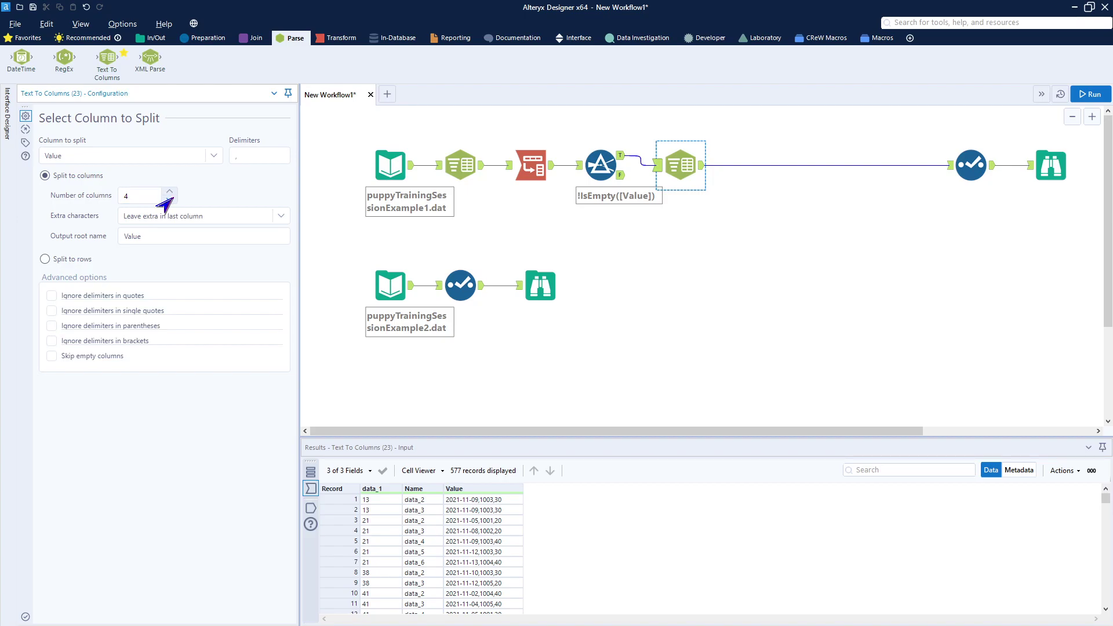
click(1090, 94)
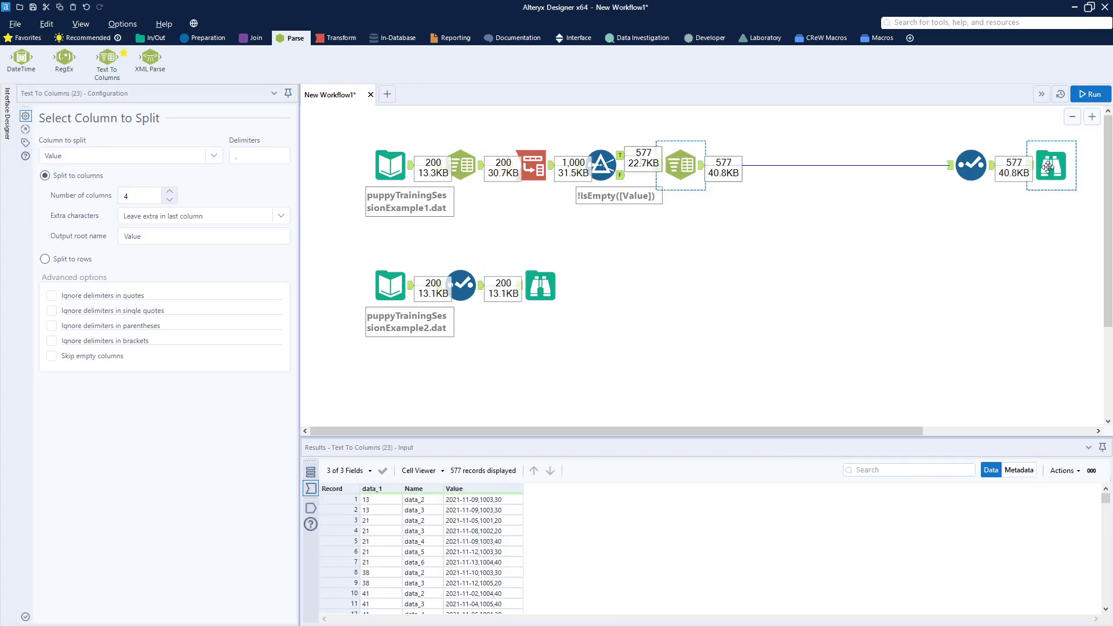
click(1057, 175)
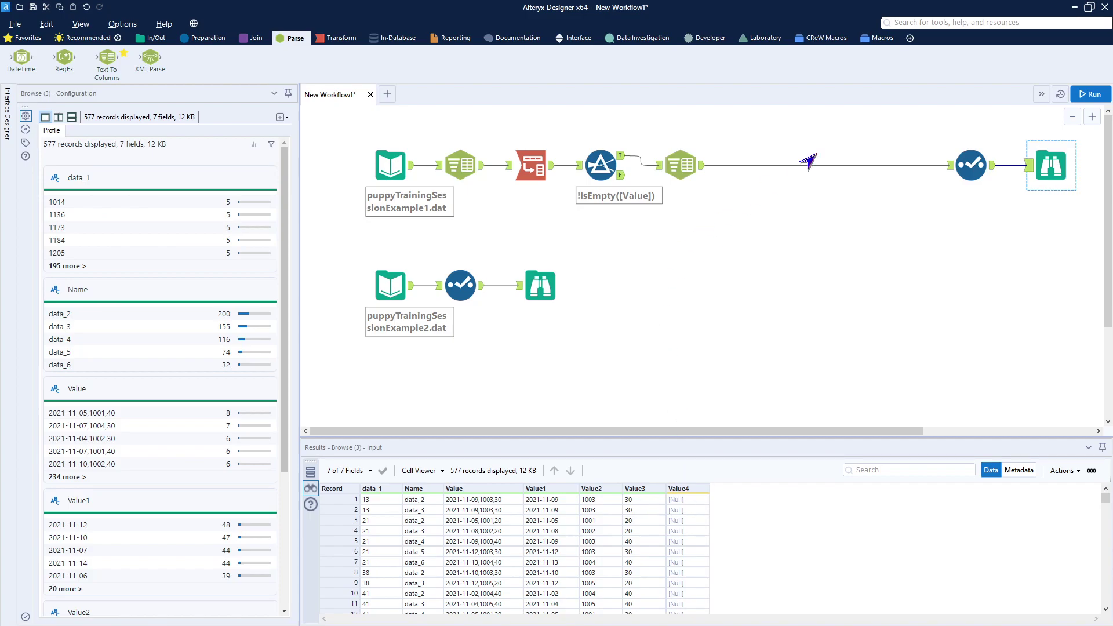
- Move the first stream's Select and Browse tools beside the second Text To Columns and deselect the fields Name, Value and Value4 in Select
drag(916, 127, 1093, 213)
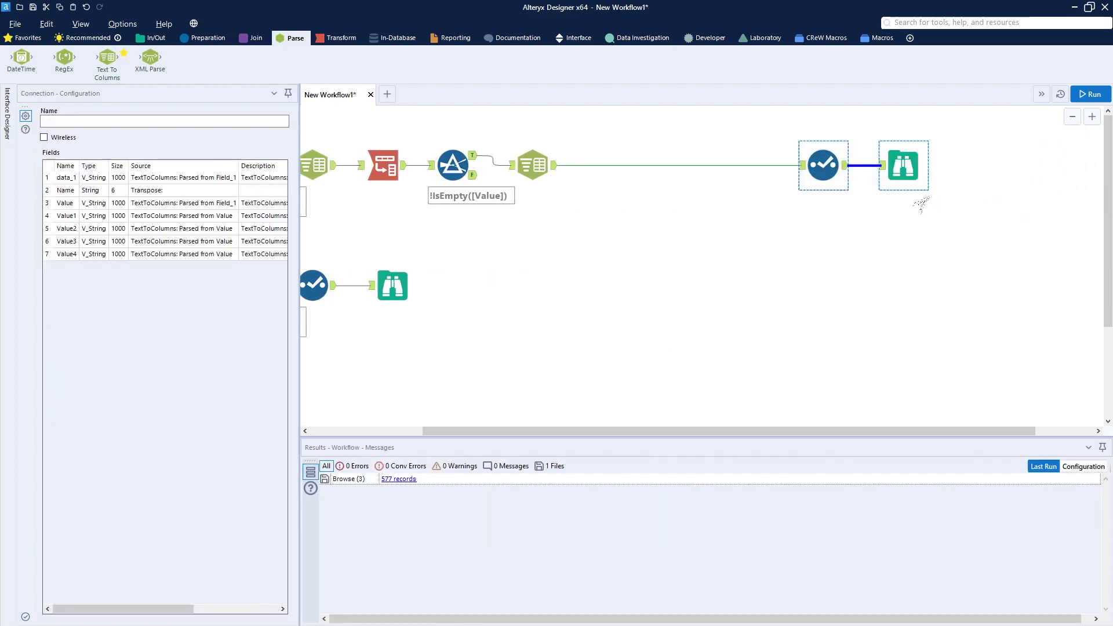
drag(824, 164, 604, 163)
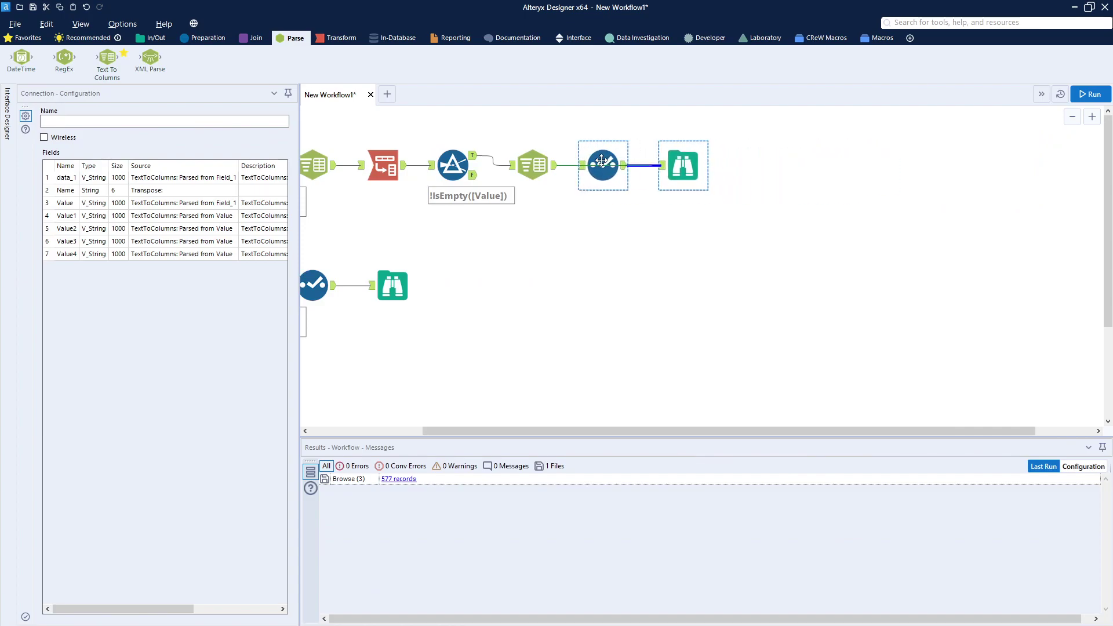
click(603, 165)
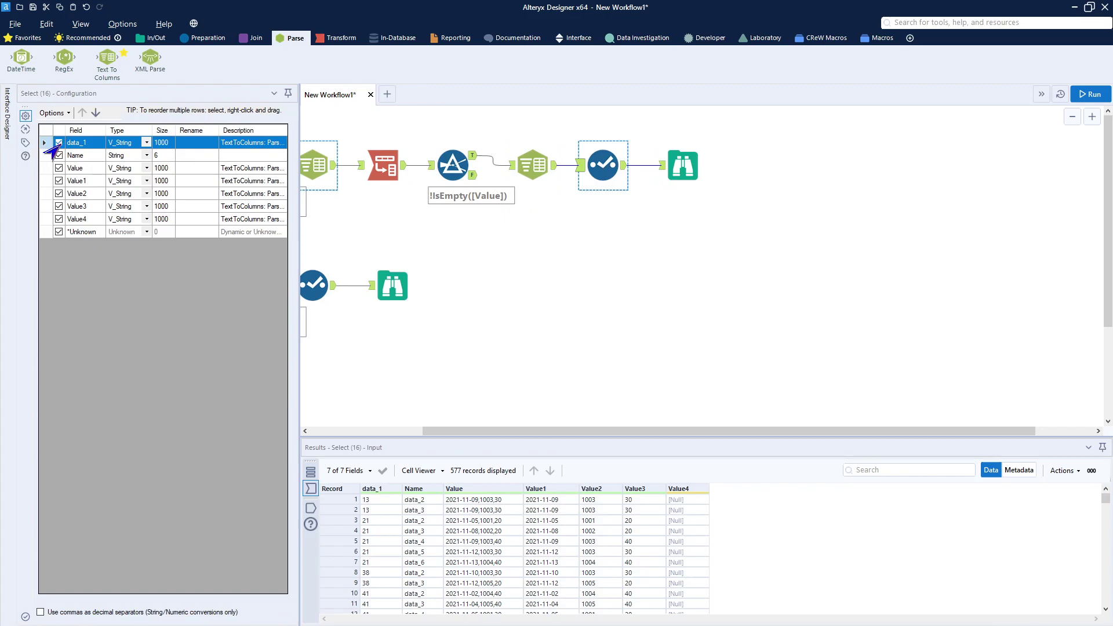
click(59, 155)
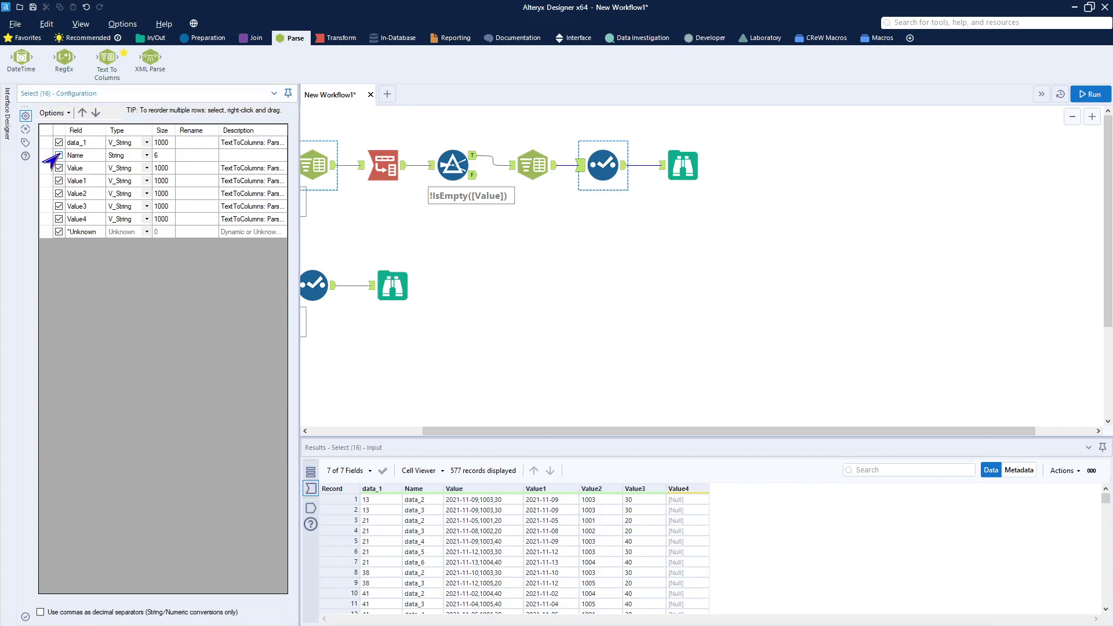
click(60, 167)
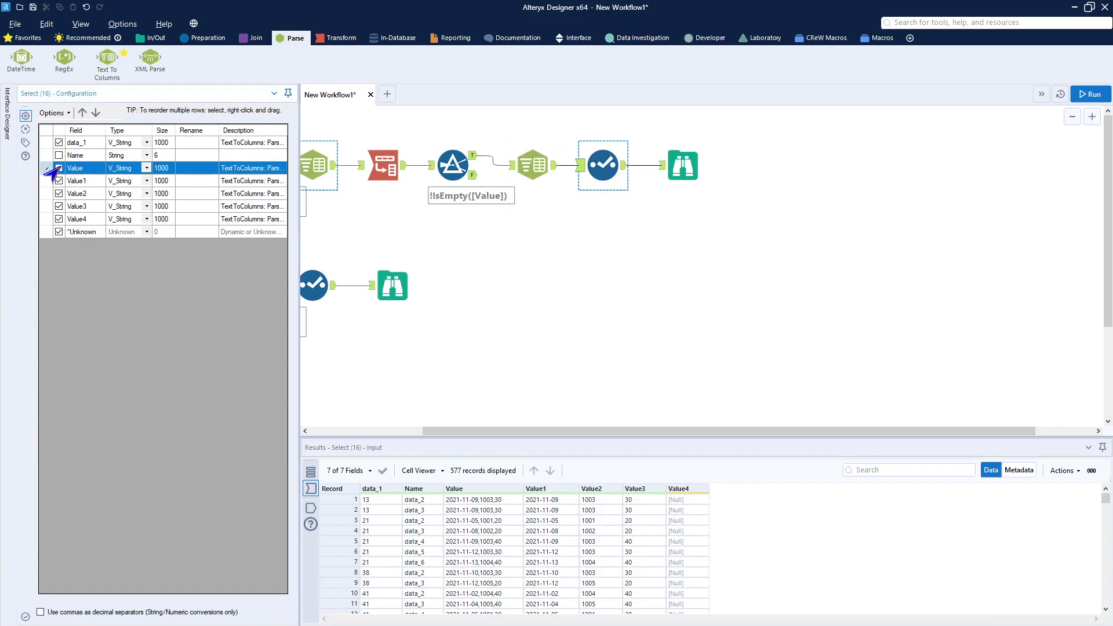
click(51, 219)
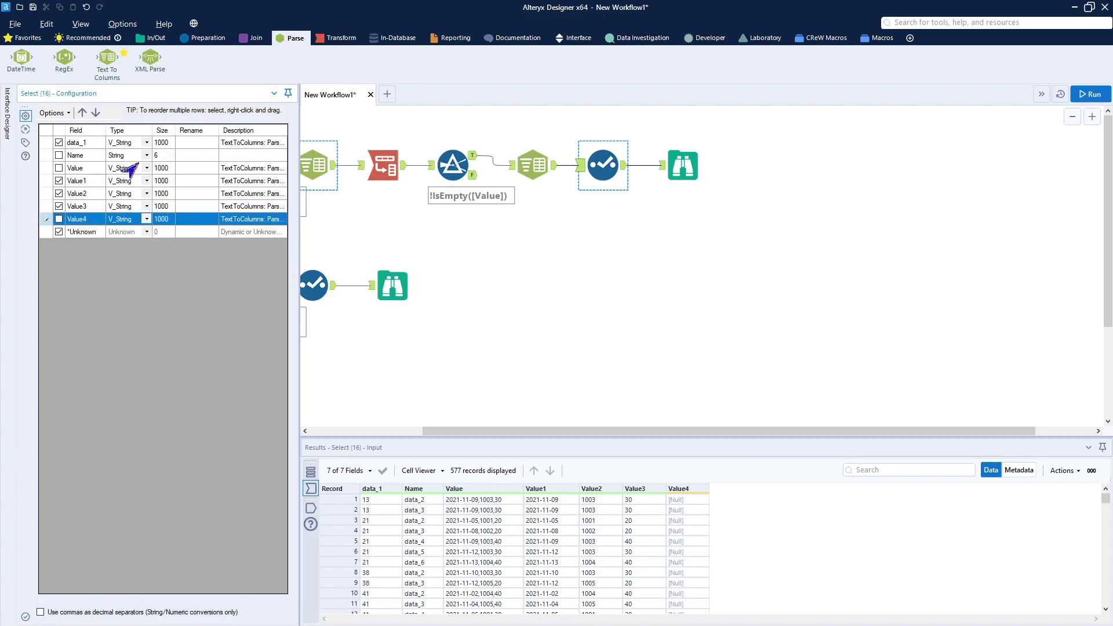
- In the Select tool, set data_1 to Int32 renamed puppyID, Value1 to Date renamed sessionDate, and Value2 to Int32 renamed trainerID
click(146, 143)
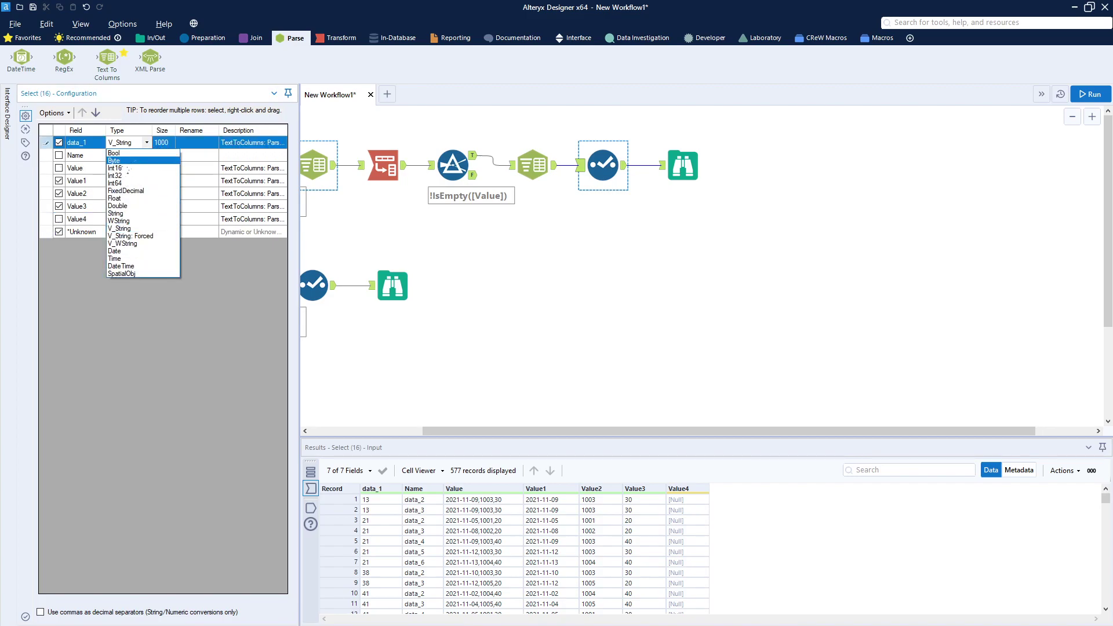
click(138, 176)
click(199, 141)
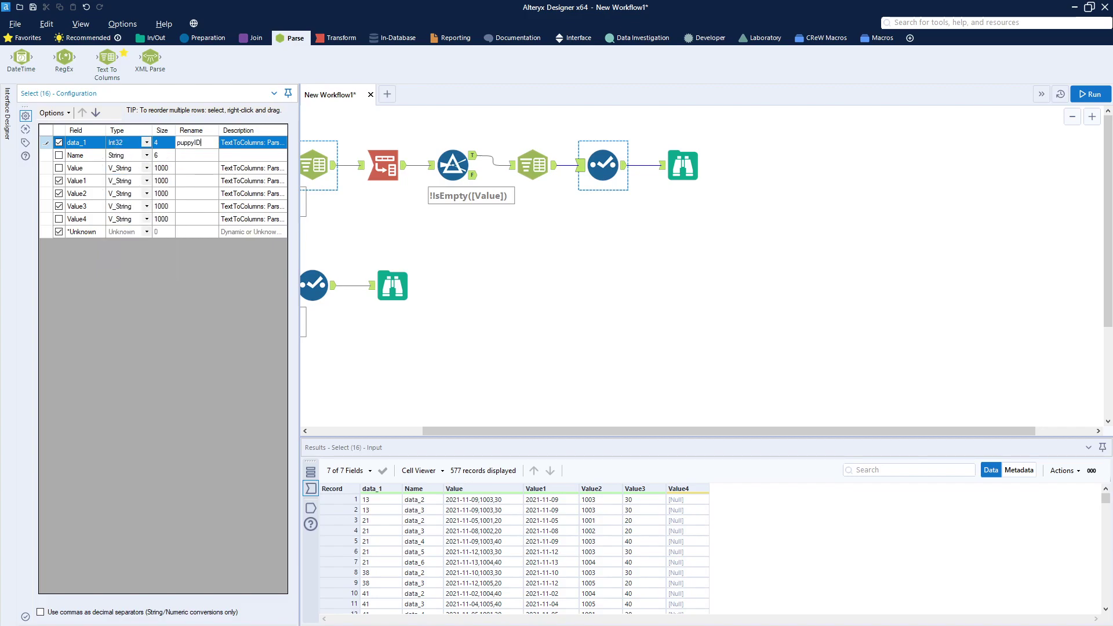
click(147, 181)
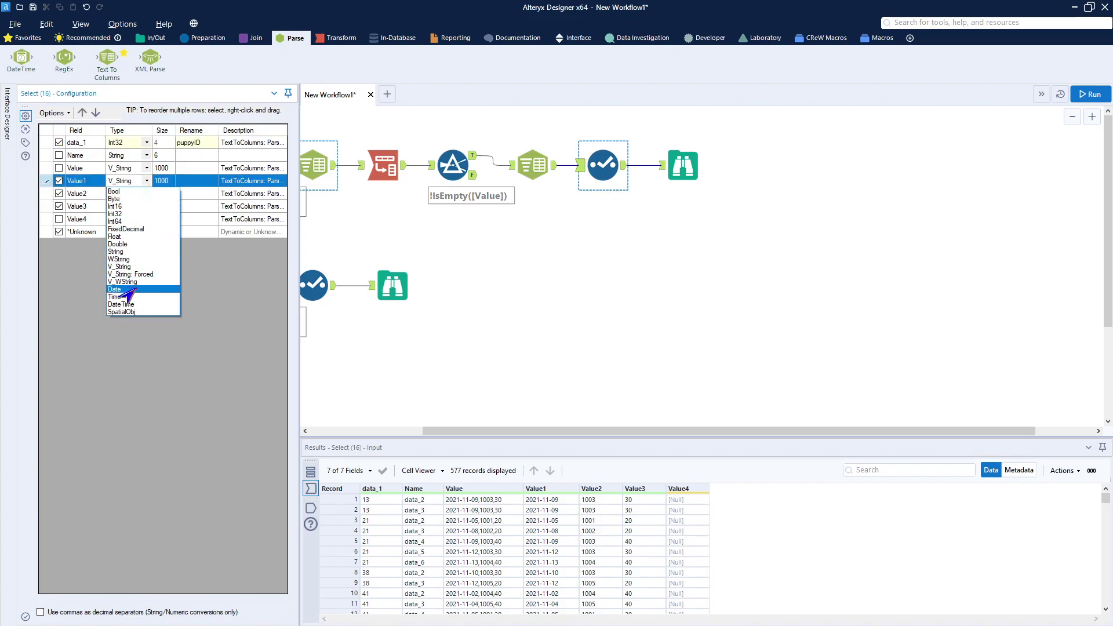
click(131, 290)
click(207, 183)
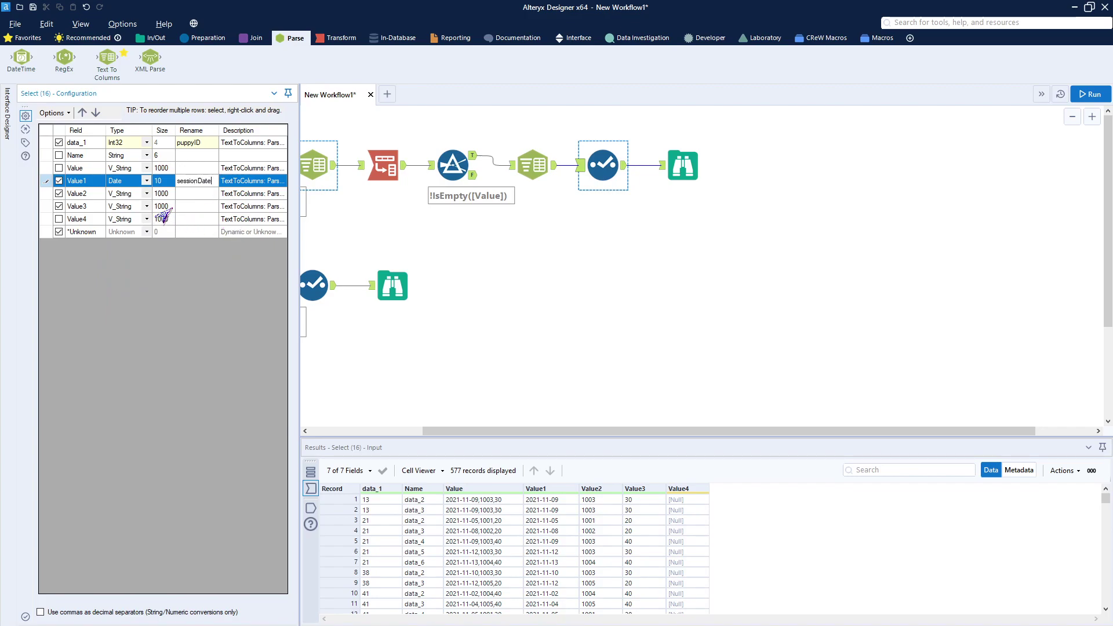
click(147, 193)
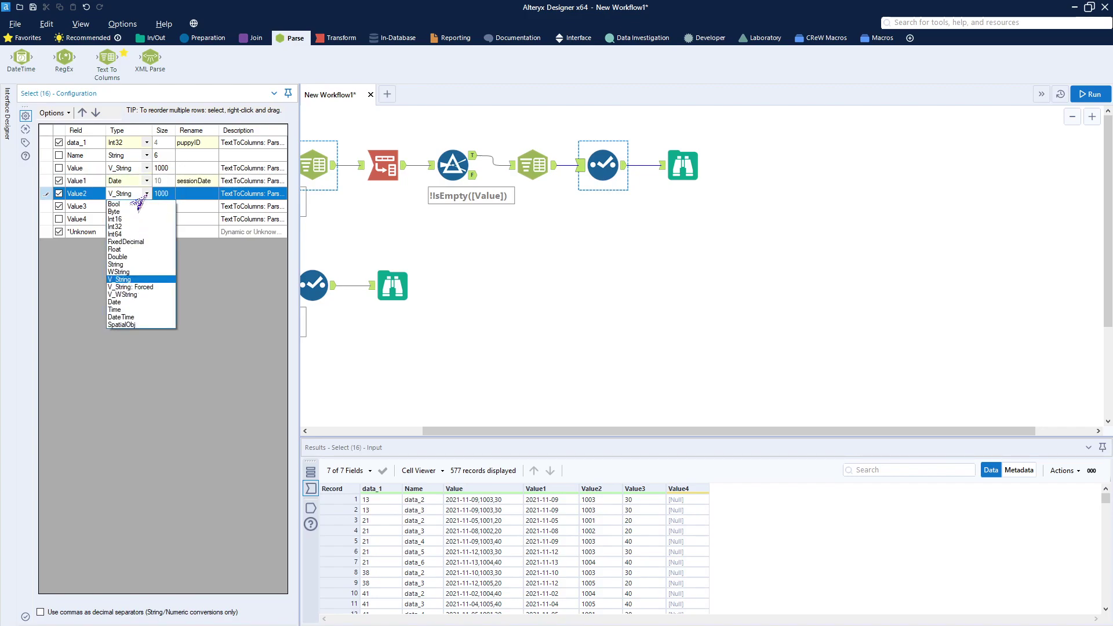
click(124, 226)
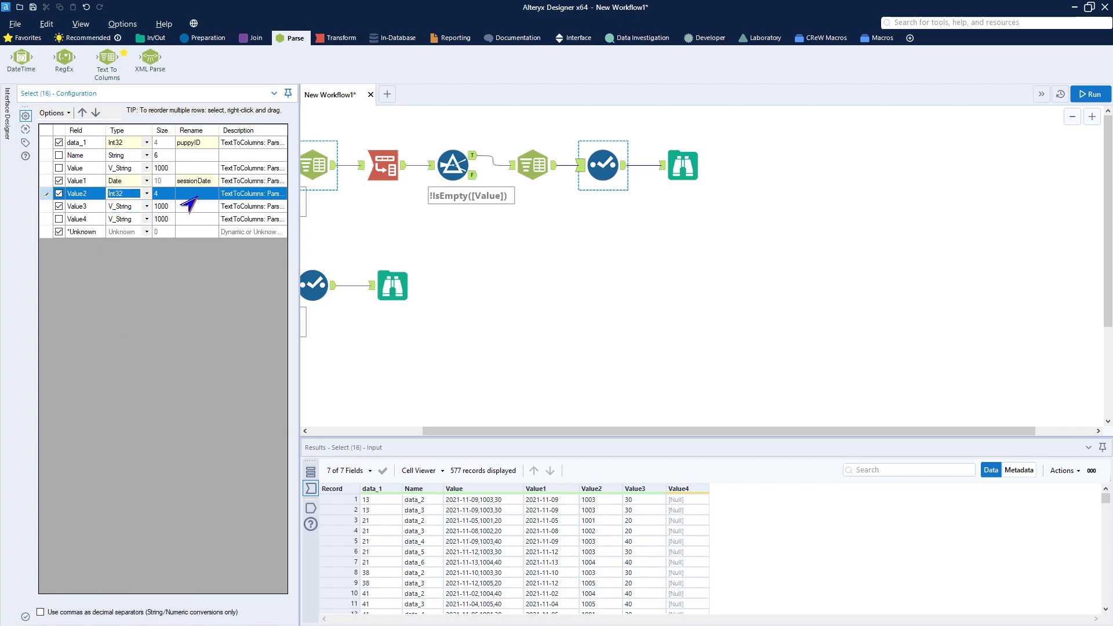
click(185, 197)
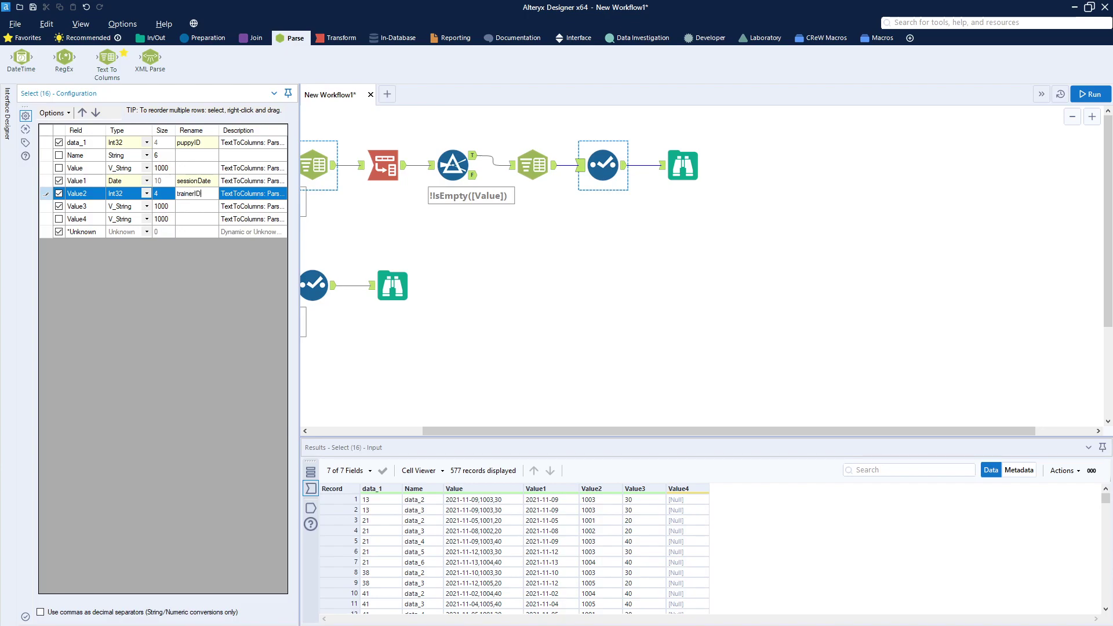
- Set Value3 to FixedDecimal size 10.2 renamed sessionAmt, and run the workflow to view the first stream's Browse data
click(147, 206)
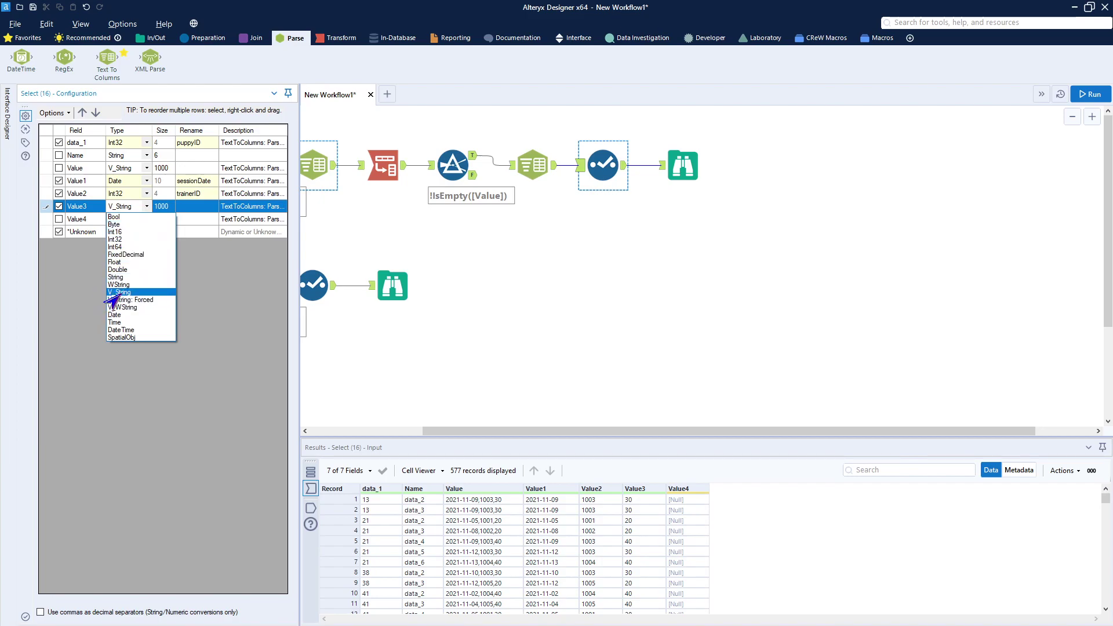
click(121, 255)
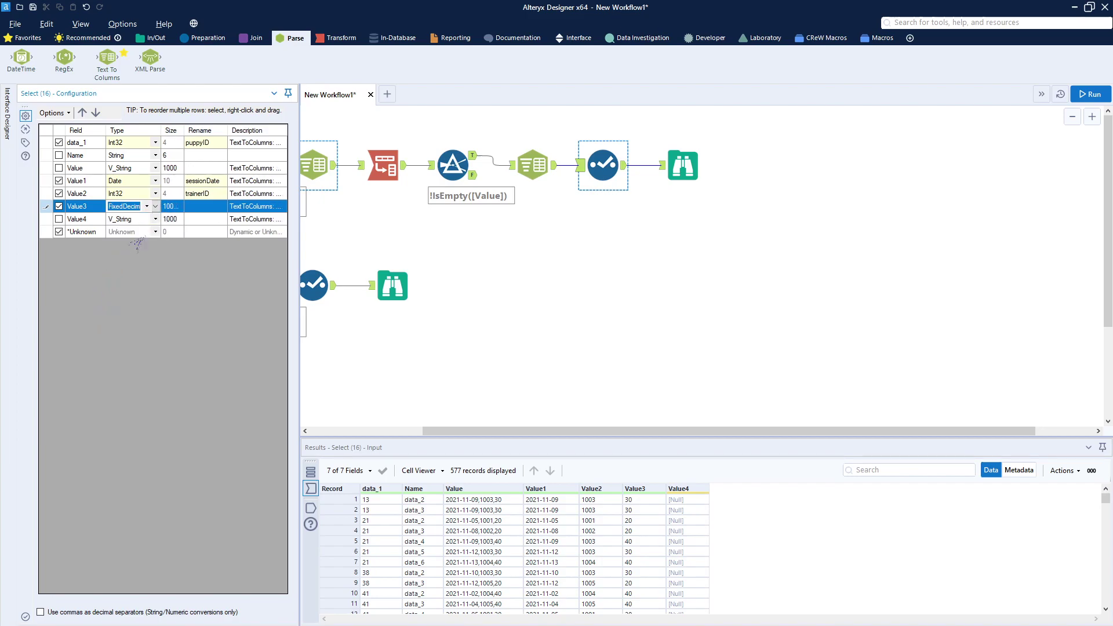
click(166, 206)
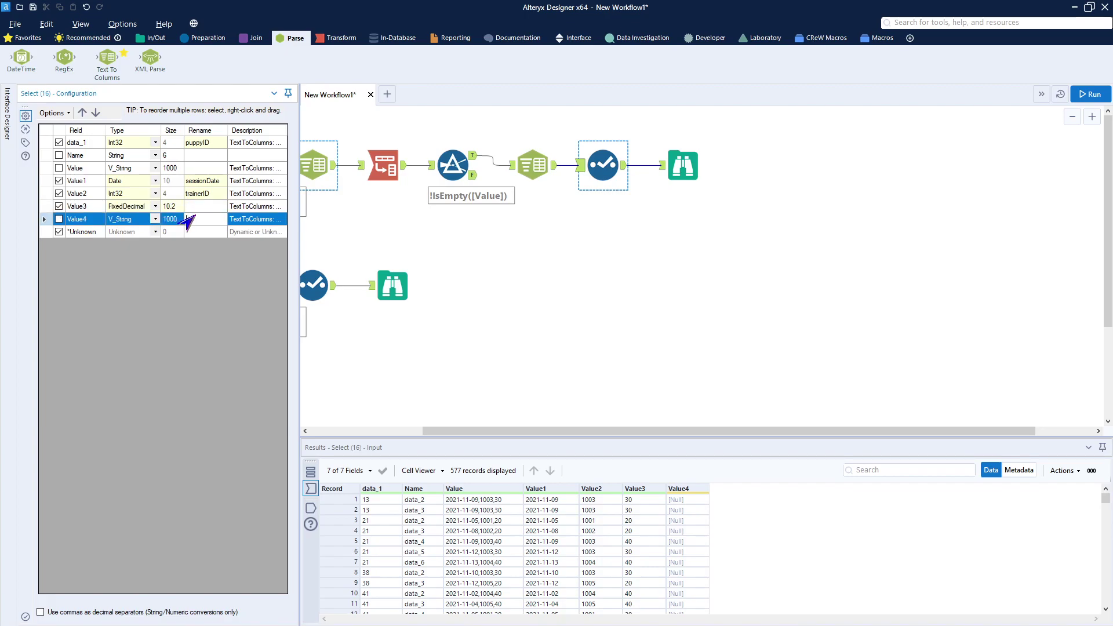
click(209, 207)
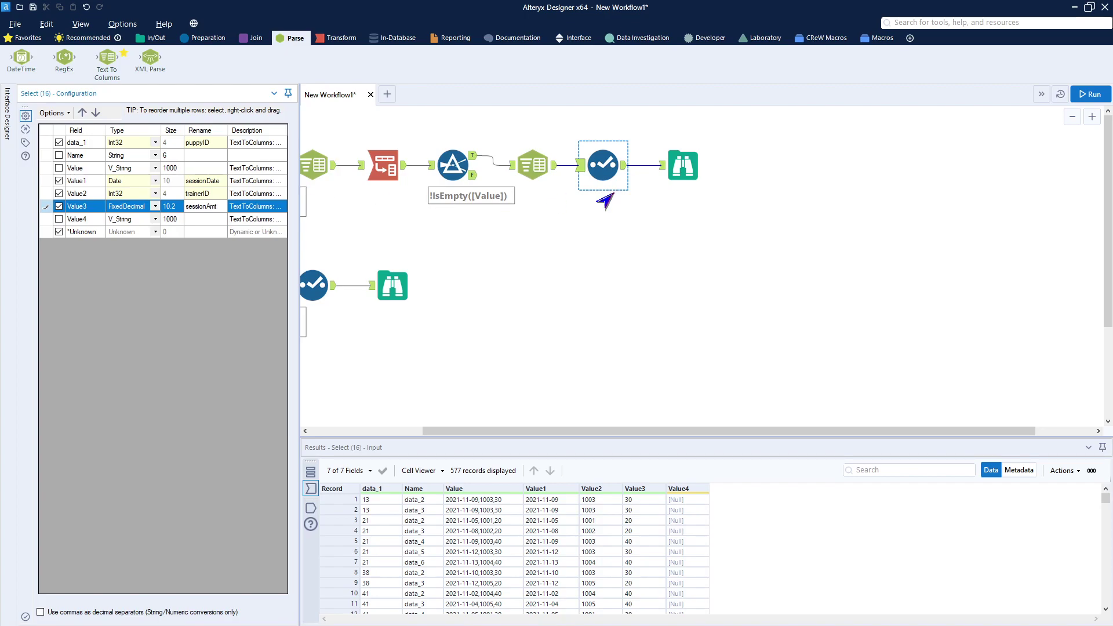
key(Return)
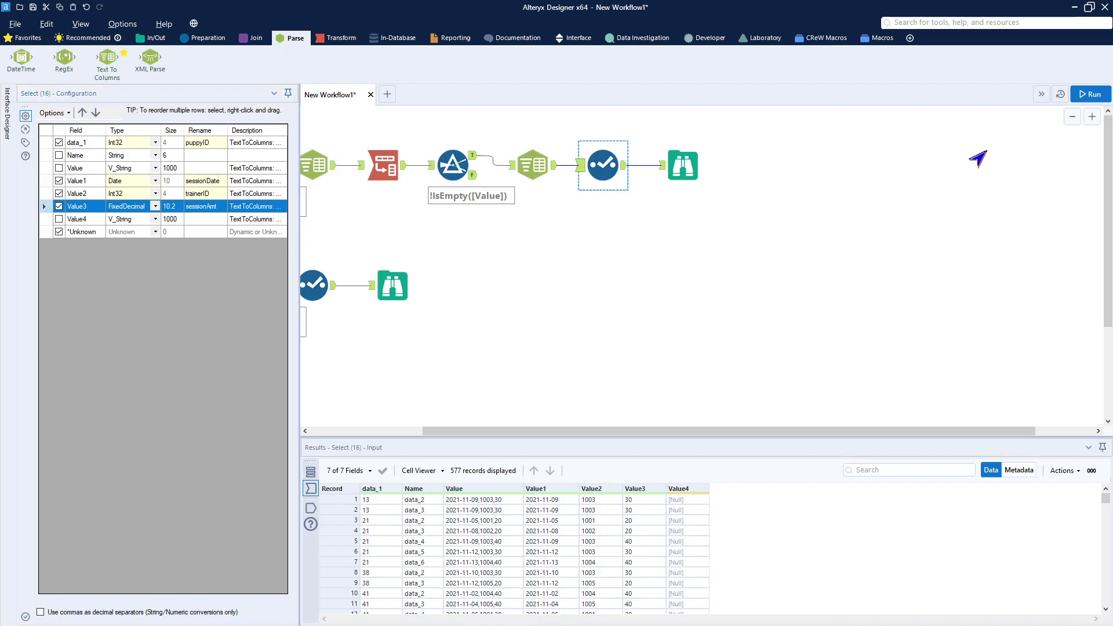
click(1091, 94)
click(831, 166)
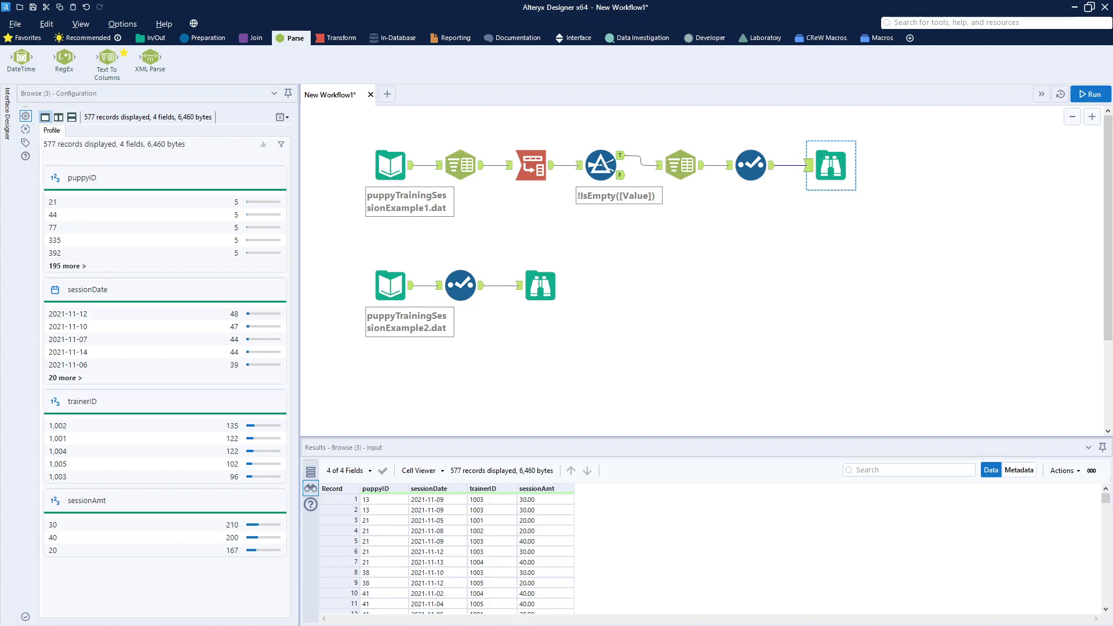
- Move the second stream's Select and Browse aside, insert Text To Columns splitting Field_1 into 30 columns, and run the workflow to view the Browse output
drag(437, 257, 1031, 298)
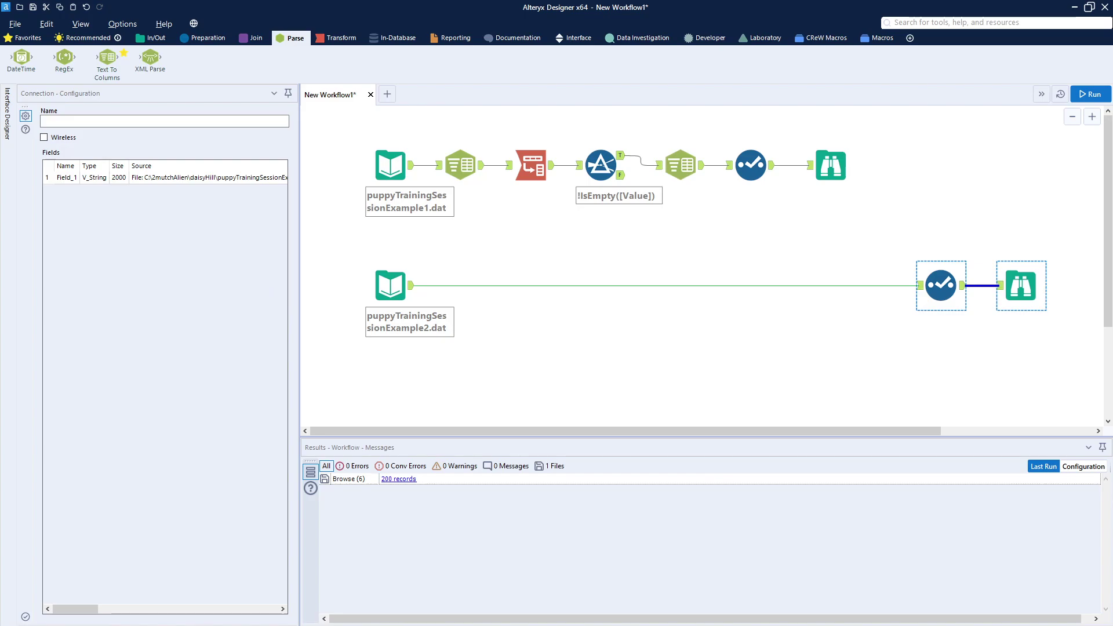
drag(104, 62, 453, 290)
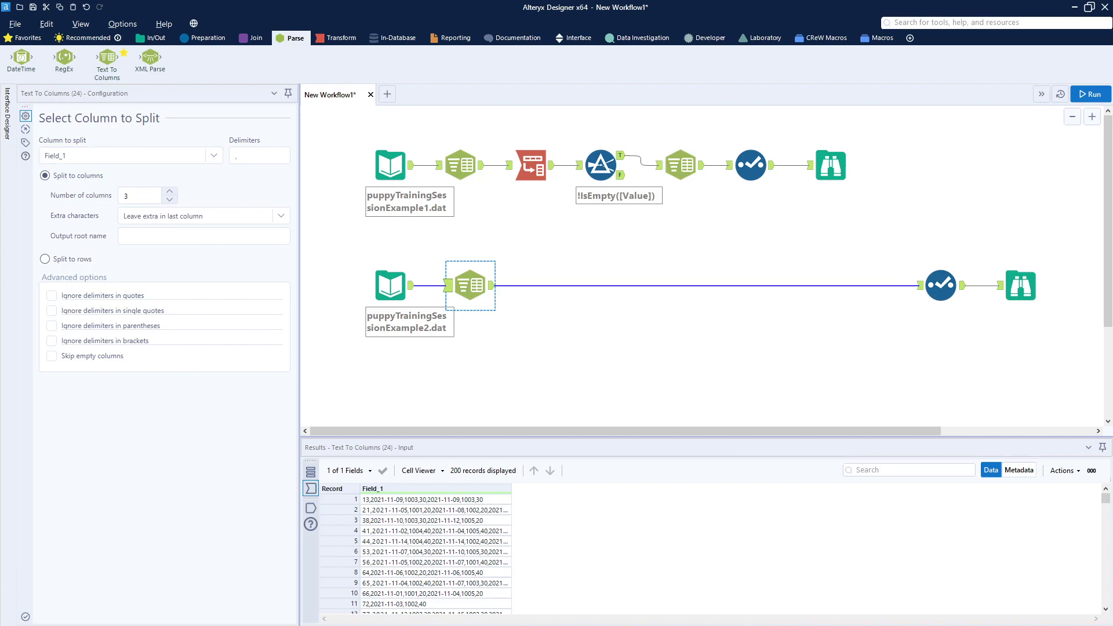
click(148, 200)
text(0)
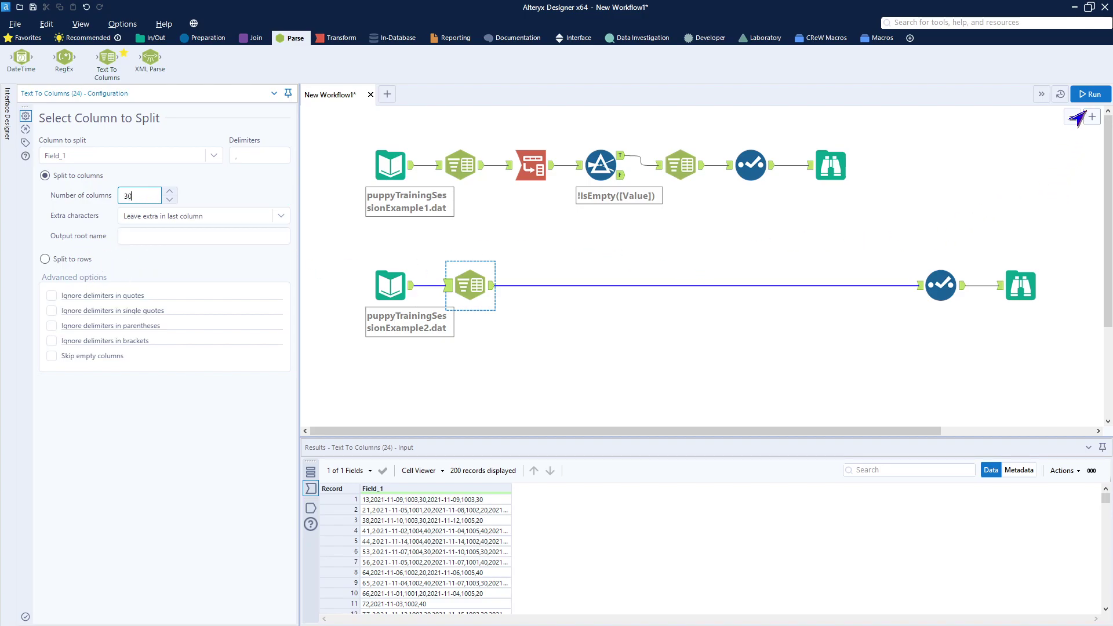
click(1081, 99)
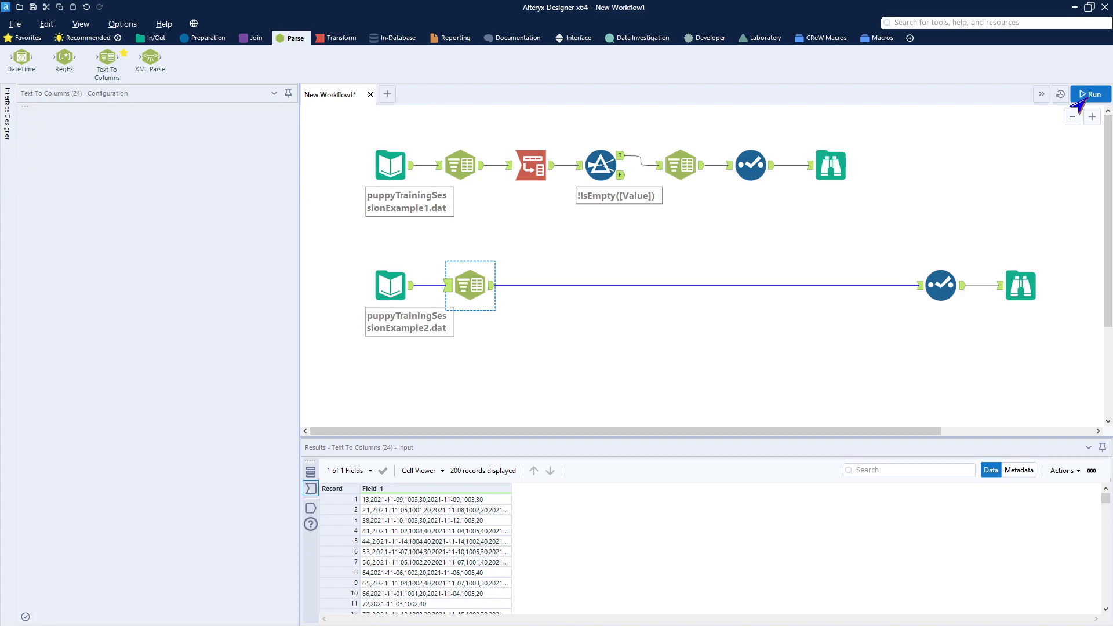
click(1022, 282)
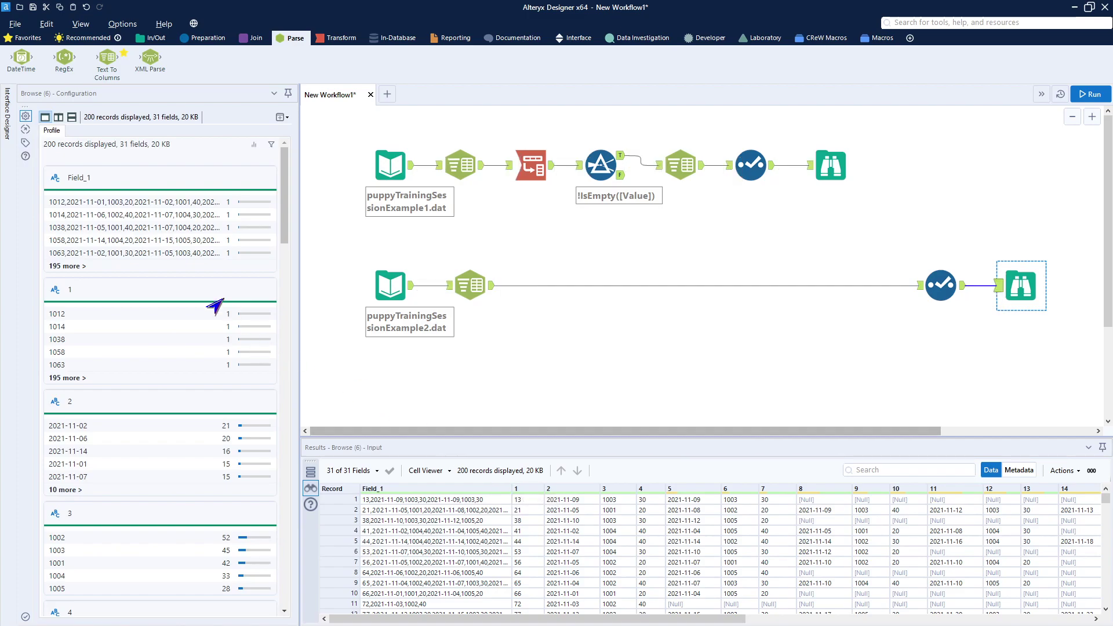
- Set the second stream's Text To Columns output root name to data_, and run the workflow to check which columns hold data
click(467, 278)
click(119, 232)
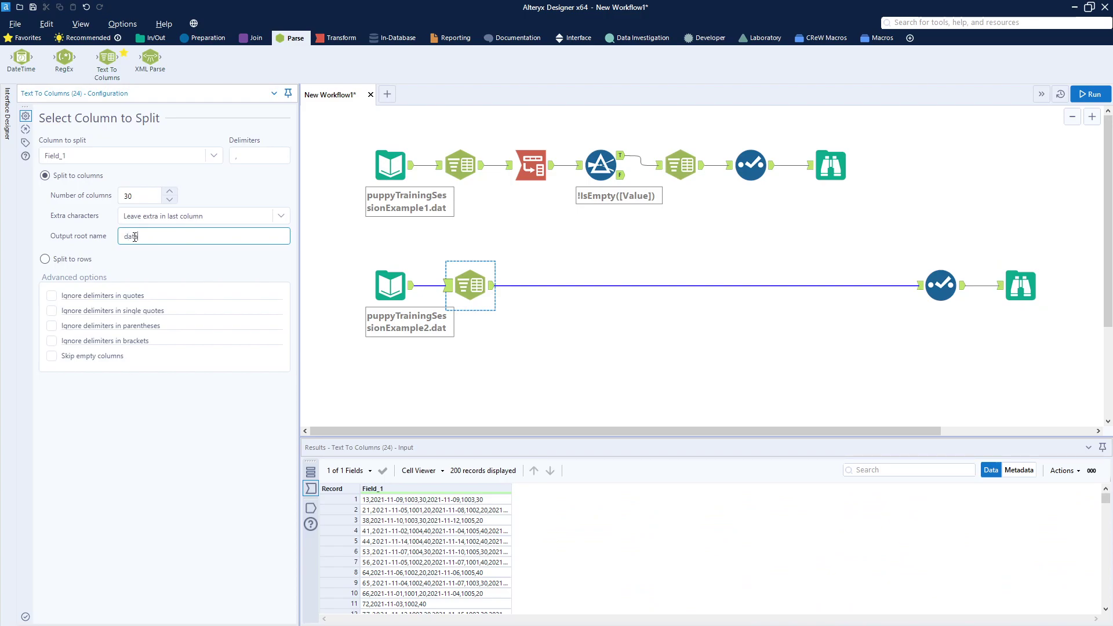
click(1088, 94)
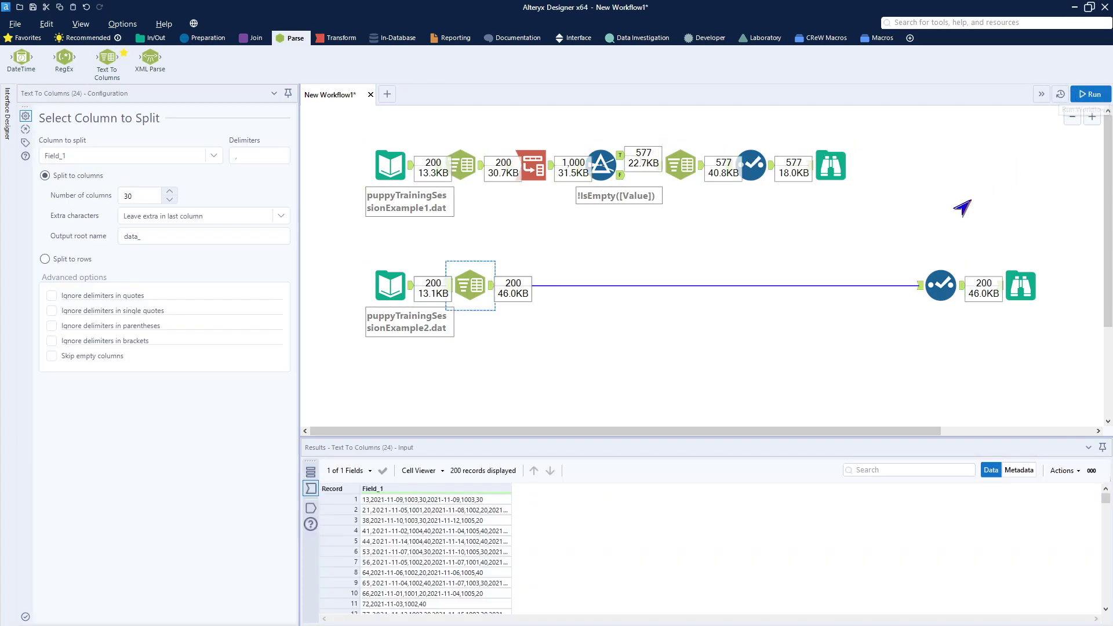
click(1034, 288)
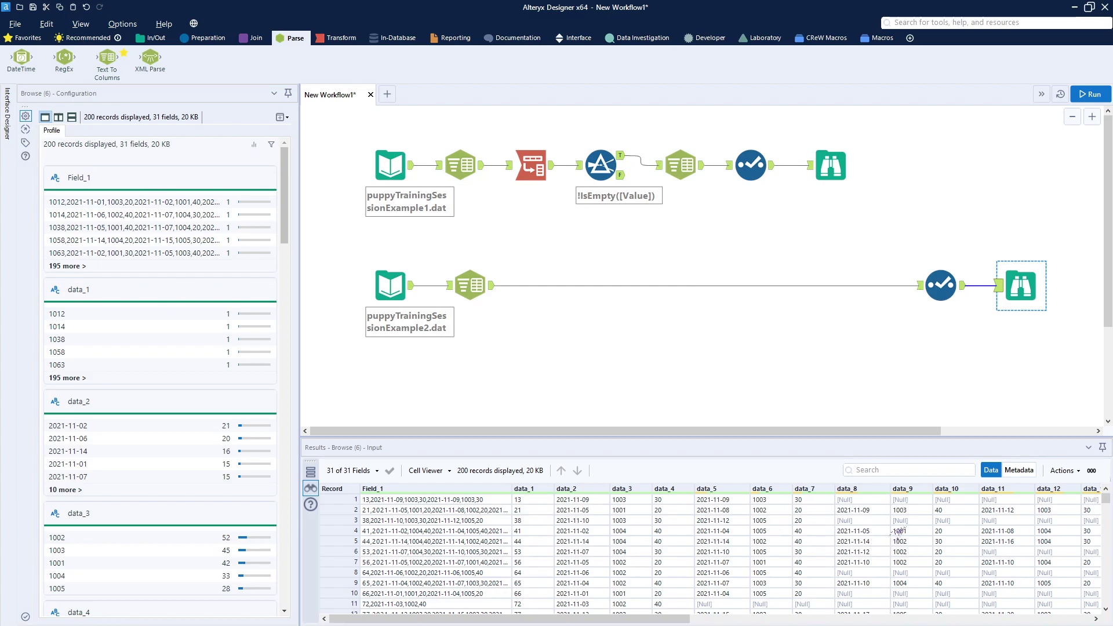
drag(685, 623, 835, 623)
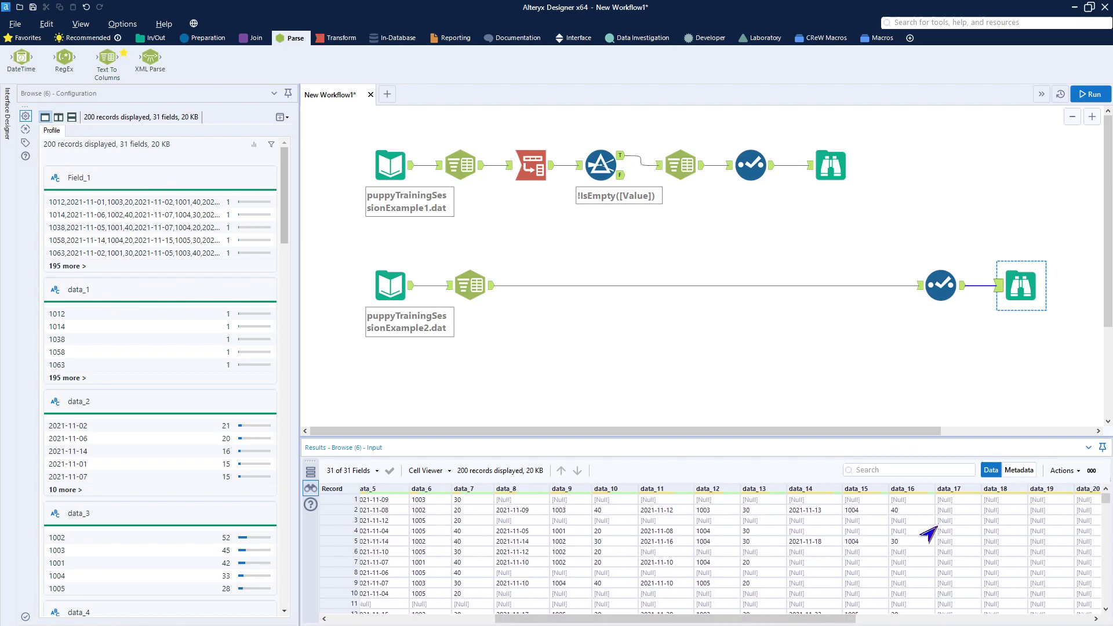
mouse_move(941, 497)
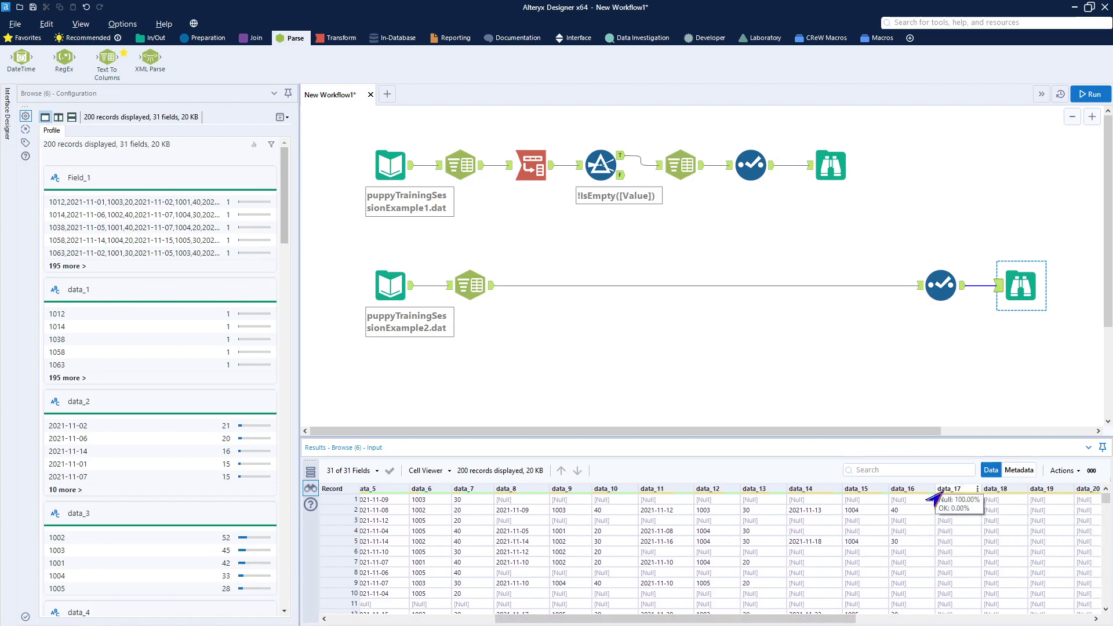
mouse_move(899, 493)
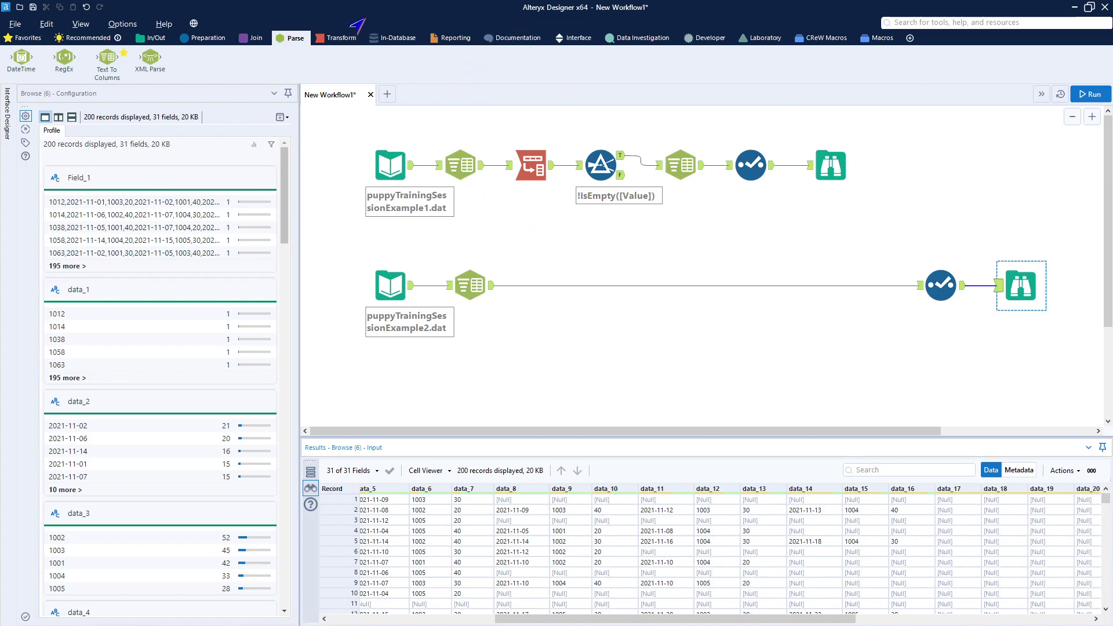
- Insert an Arrange tool after the second stream's Text To Columns and select data_1 as its key field
click(337, 38)
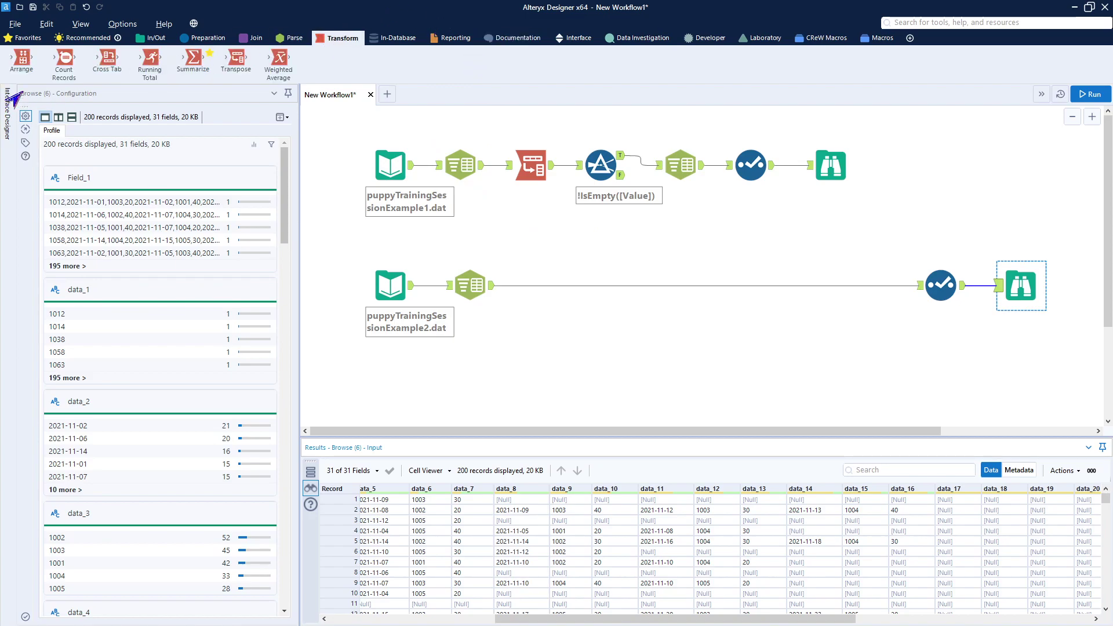
drag(26, 59, 536, 287)
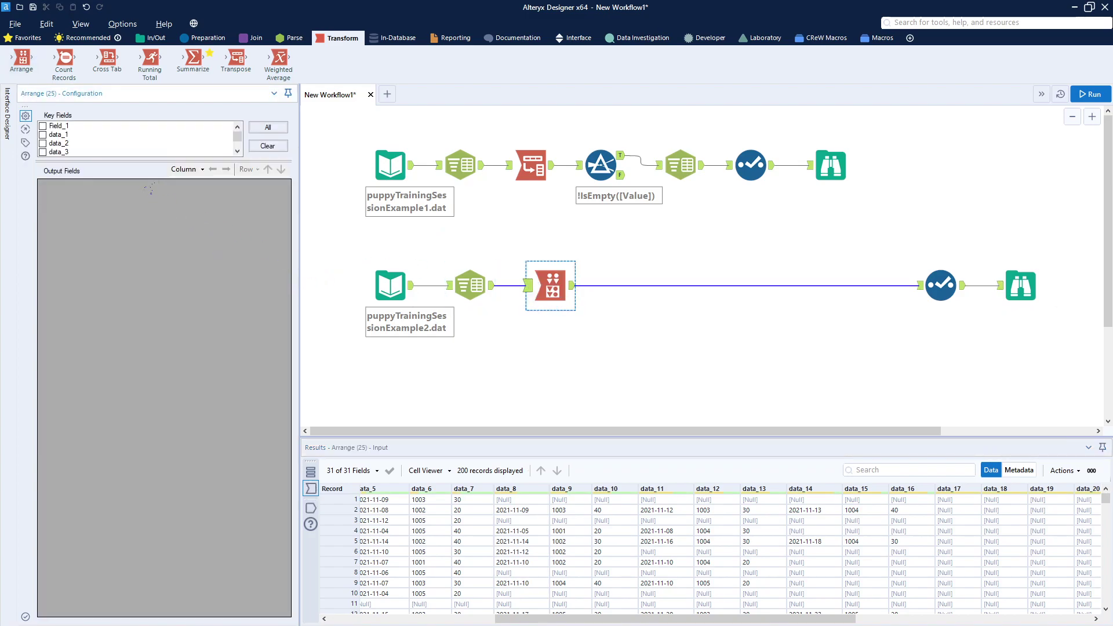
click(42, 134)
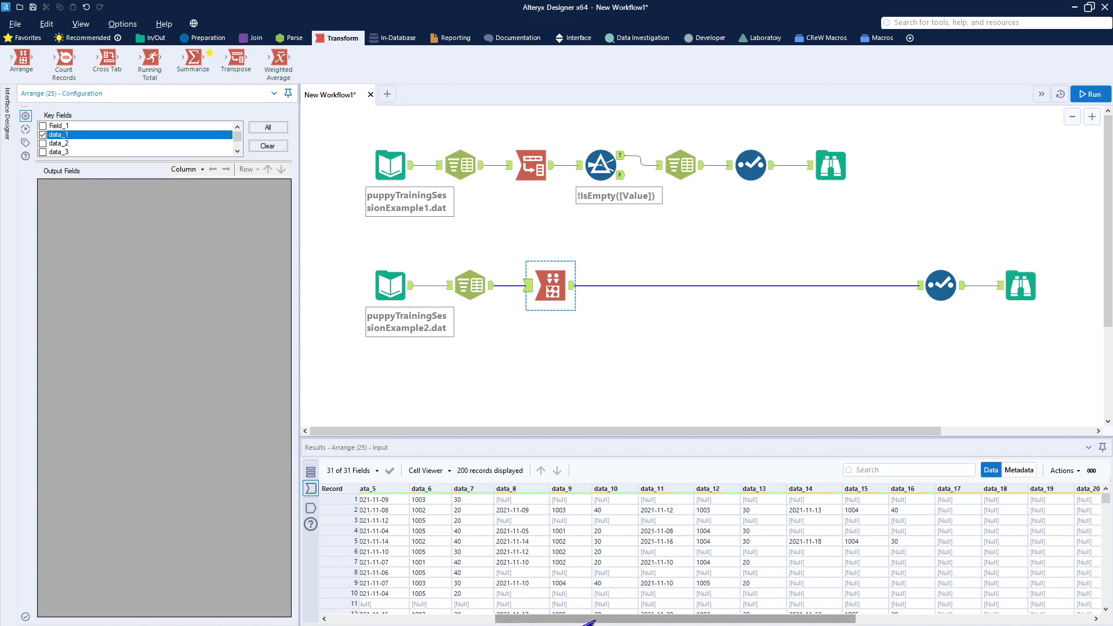
- Add an Arrange output column with header sessionDate, taken from the fields data_2, data_5, data_8, data_11 and data_14
drag(589, 622, 422, 623)
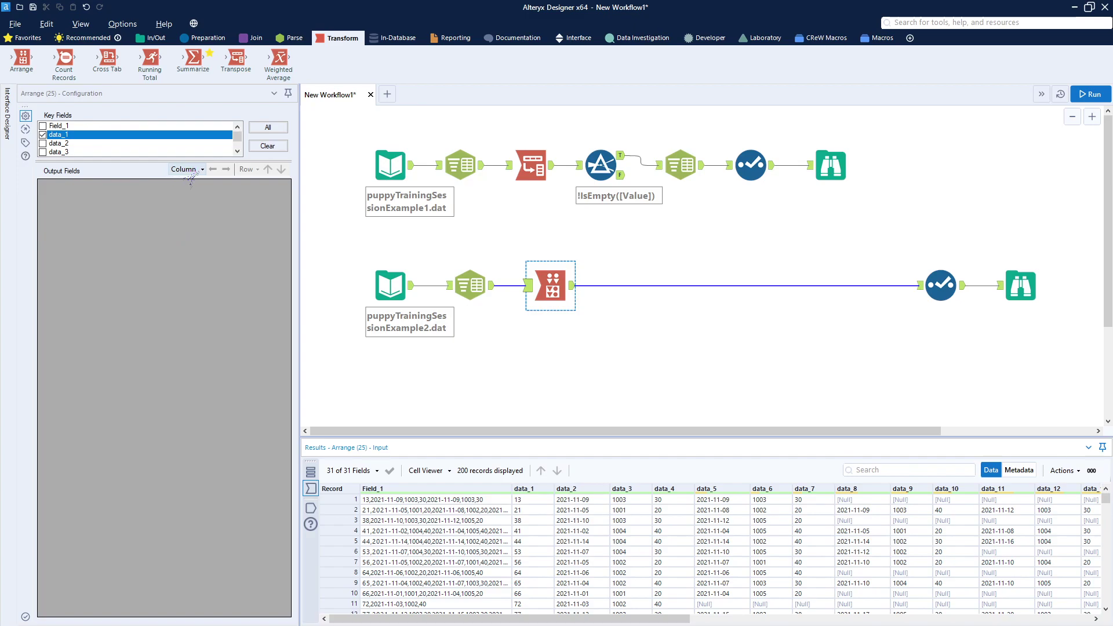
click(186, 169)
click(194, 183)
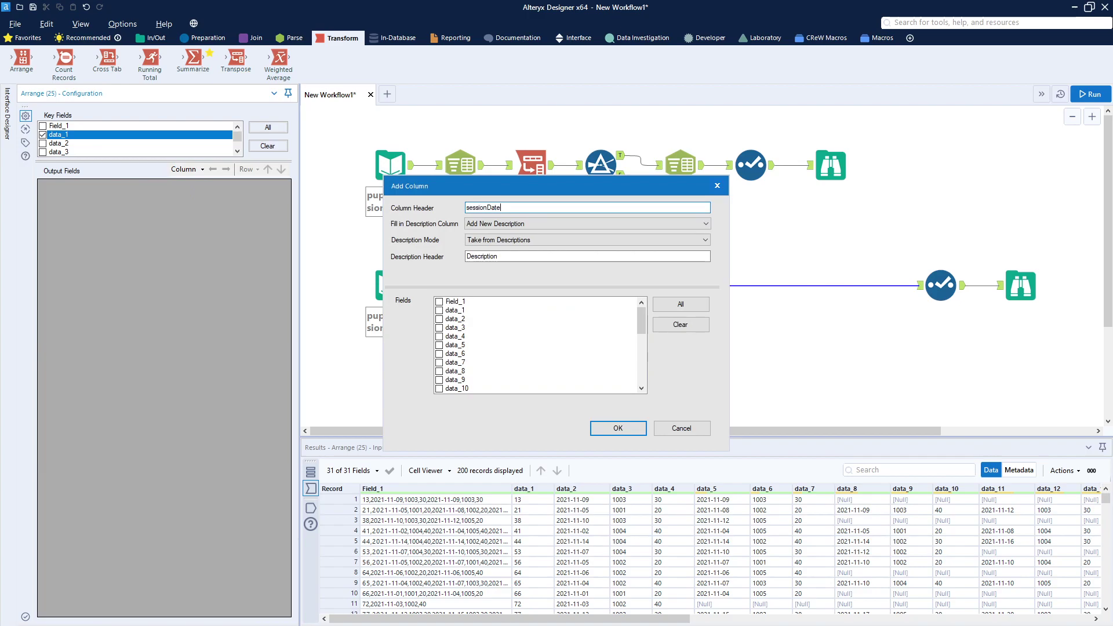
click(438, 319)
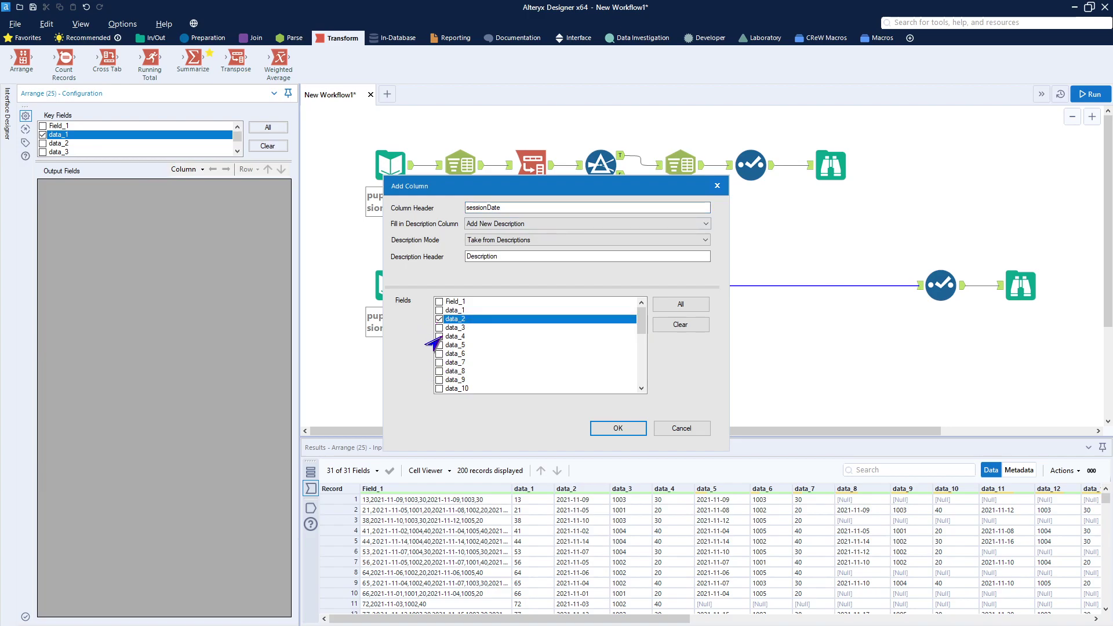
click(439, 346)
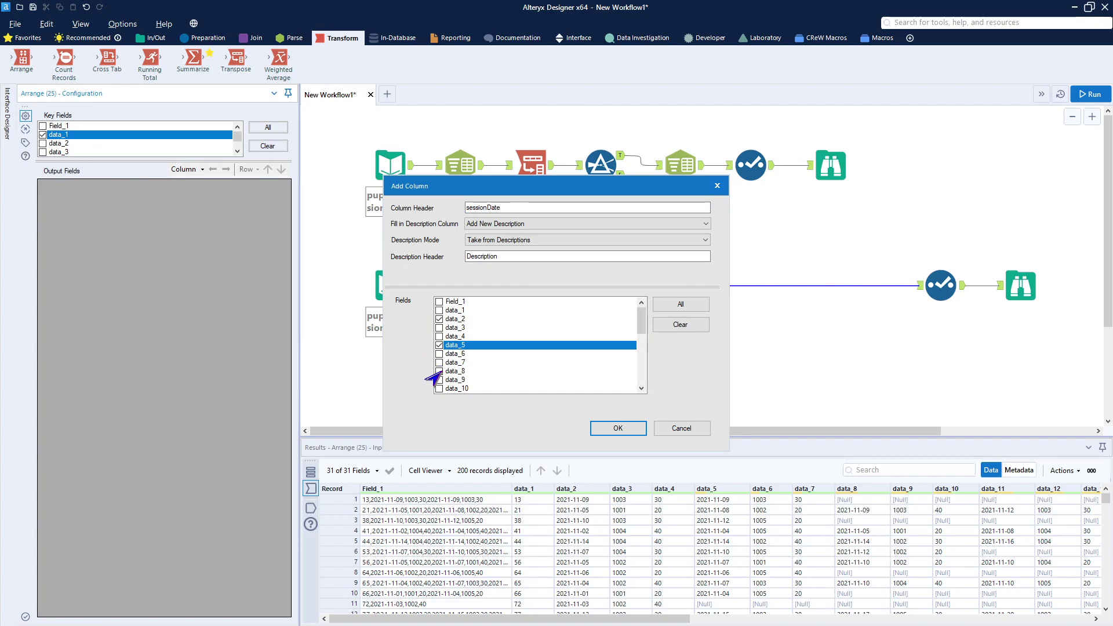
click(441, 372)
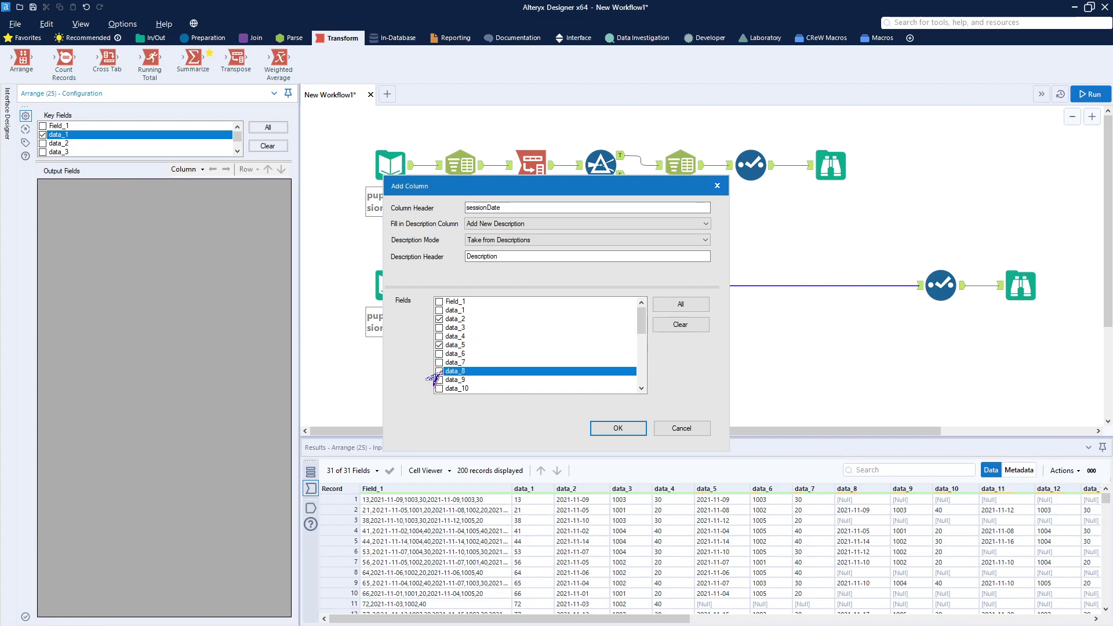
click(439, 380)
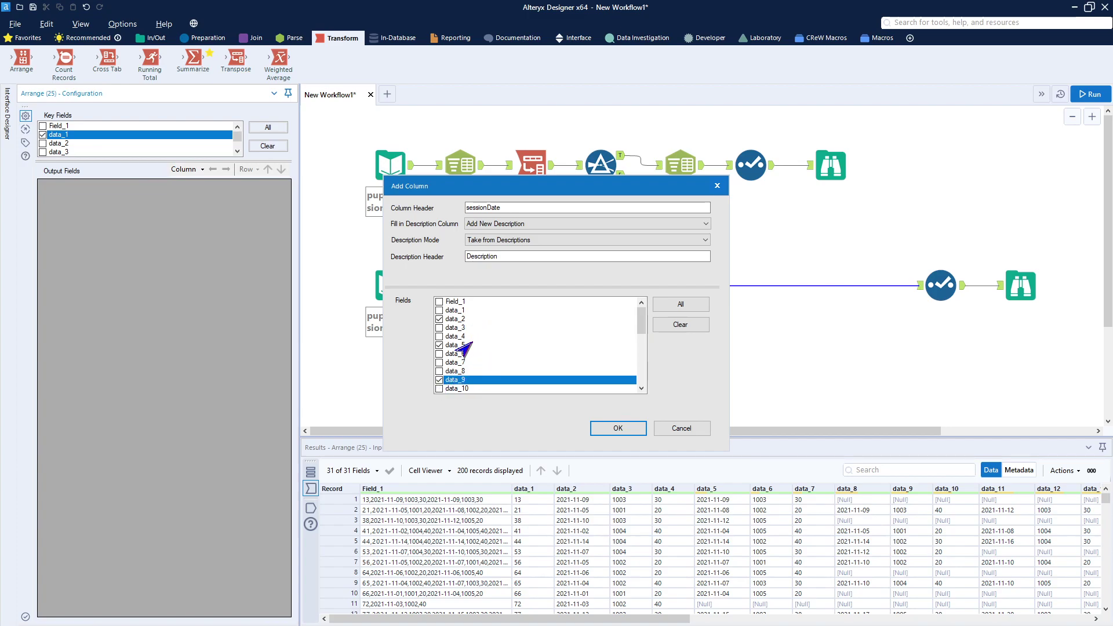
click(439, 371)
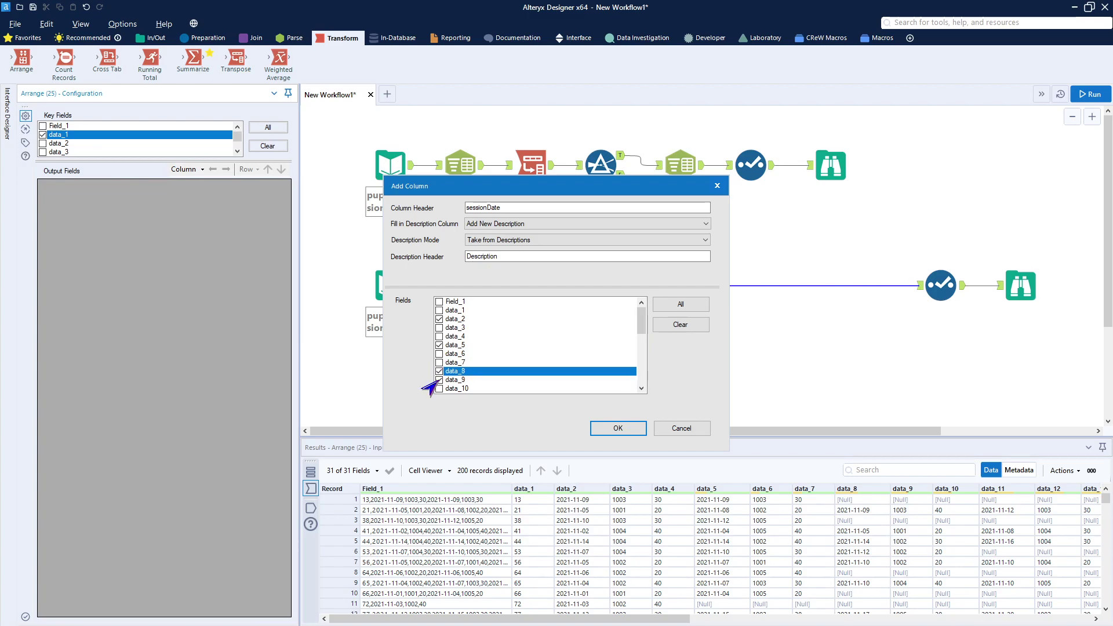
click(439, 380)
scroll(494, 378, down, 3)
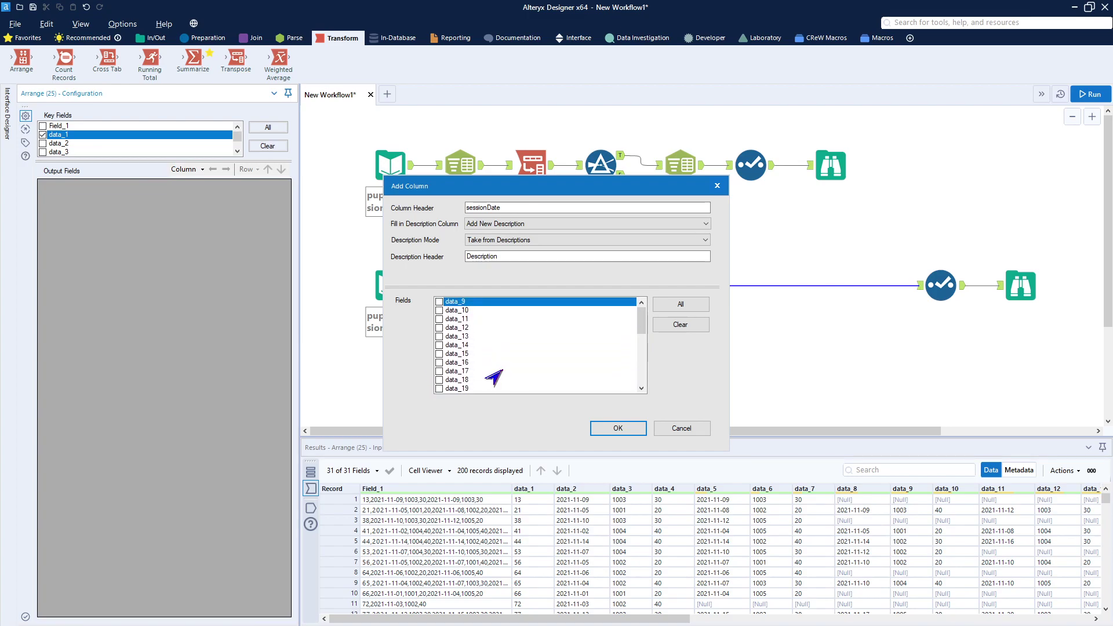
scroll(494, 377, up, 3)
scroll(496, 375, down, 3)
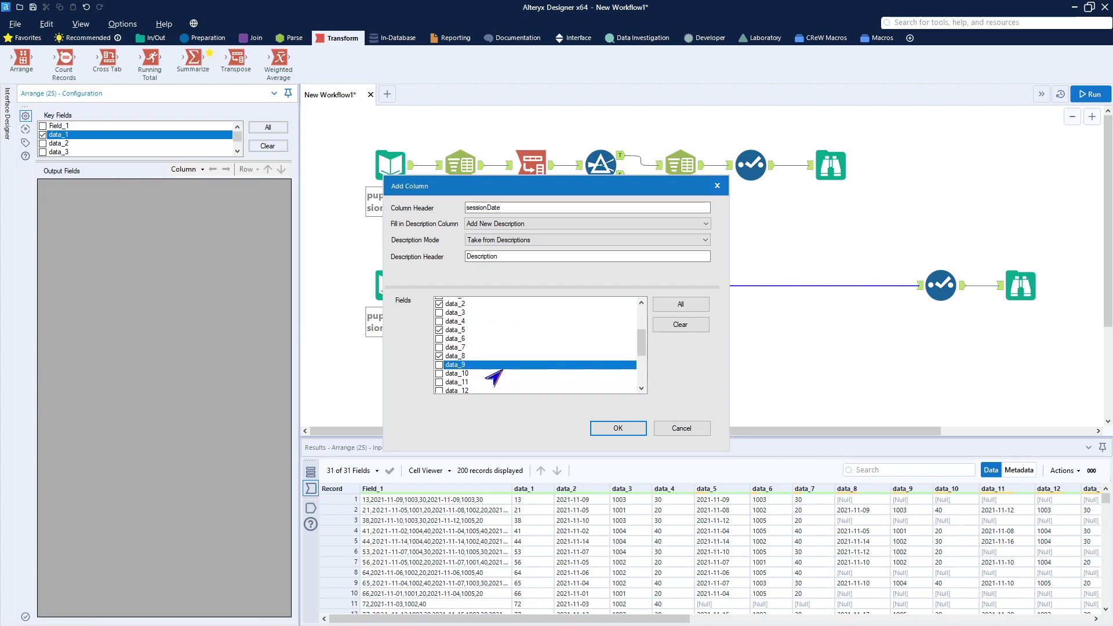
click(439, 319)
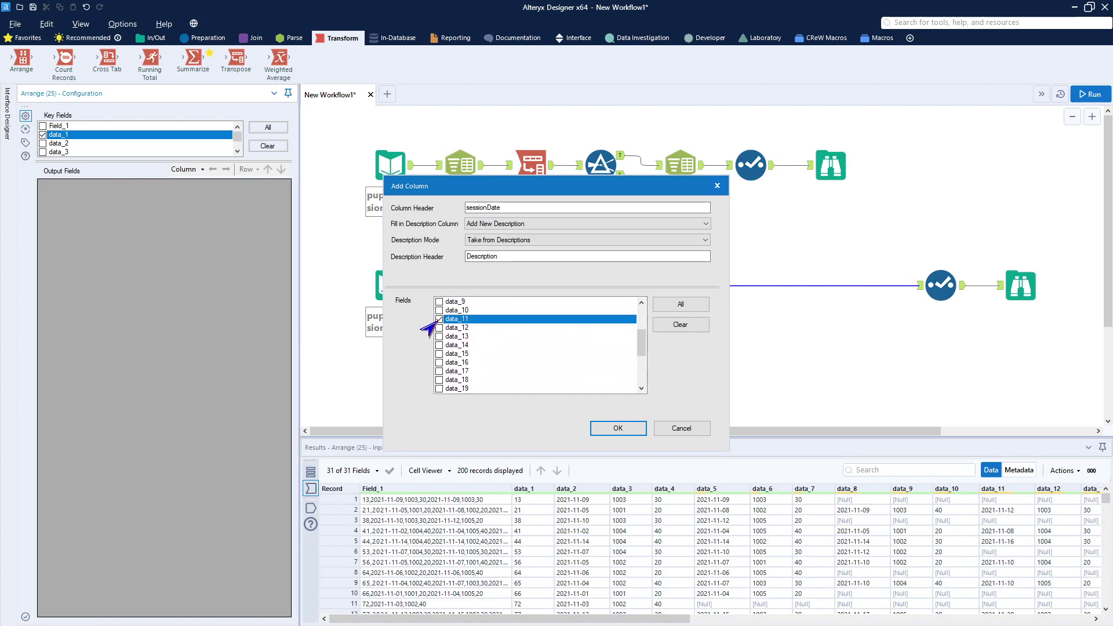
click(436, 347)
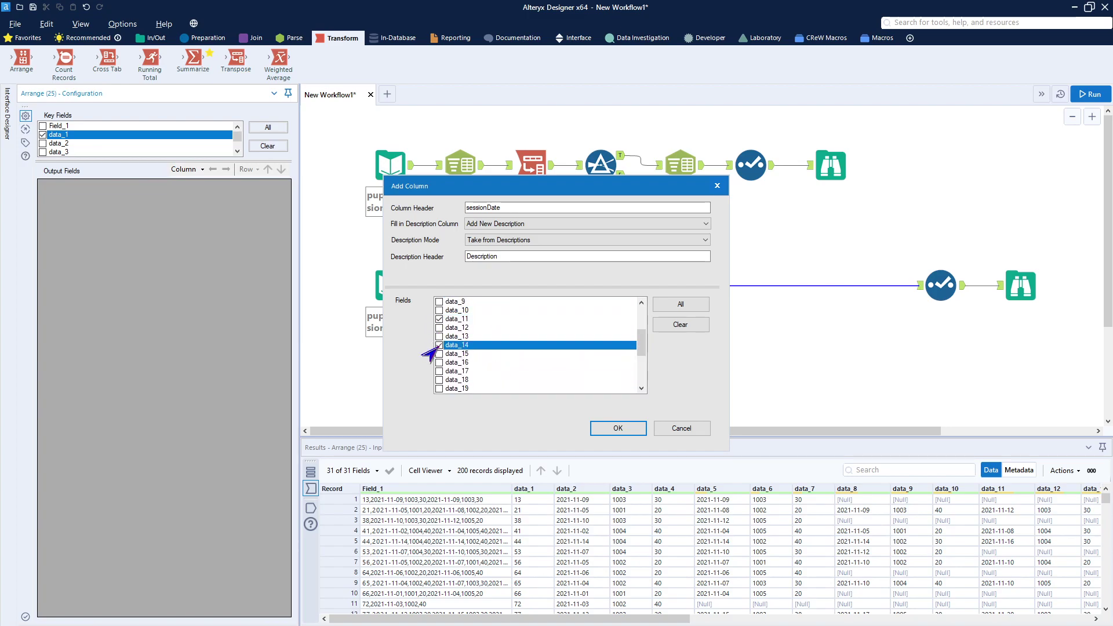
scroll(467, 369, up, 3)
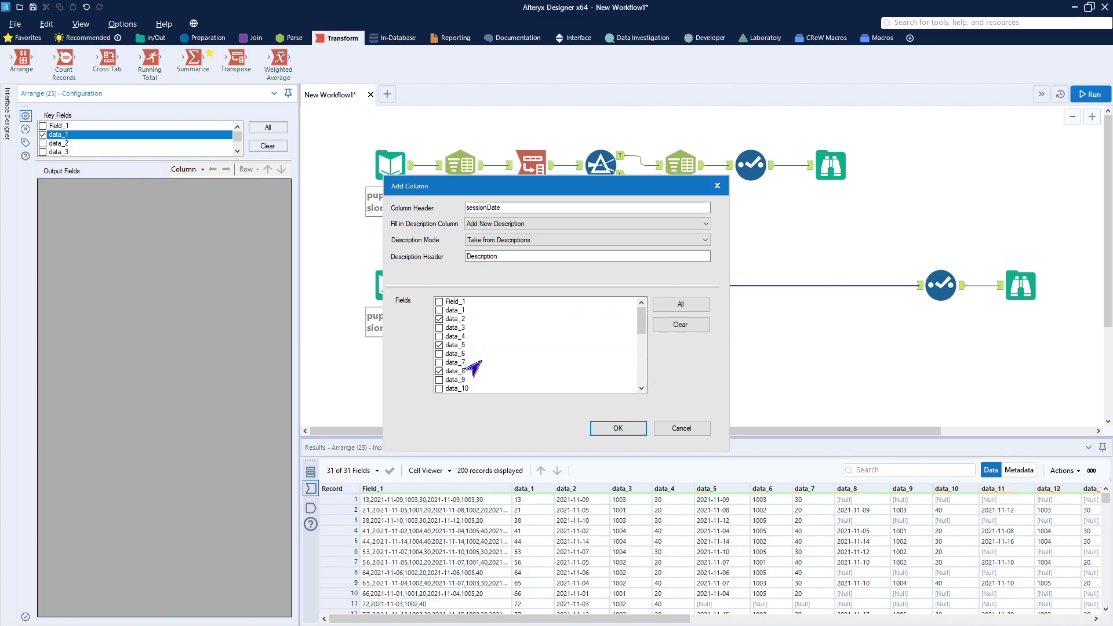
scroll(466, 368, down, 3)
scroll(469, 367, up, 3)
click(619, 429)
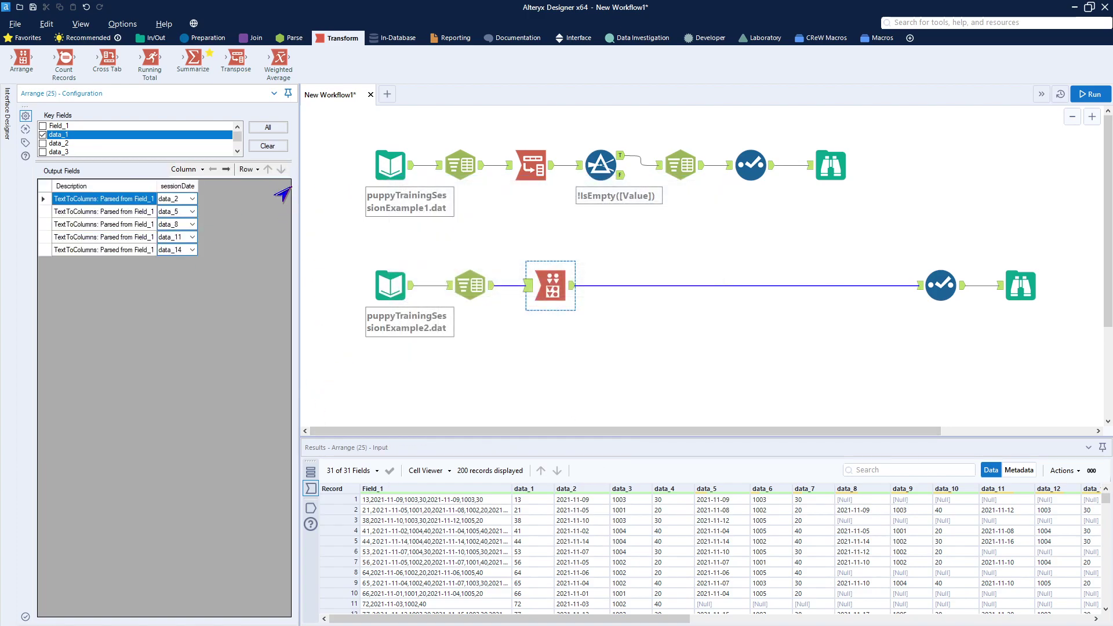
- Add an Arrange output column with header trainerID, filled from the fields data_3, data_6, data_9, data_12 and data_15
click(192, 170)
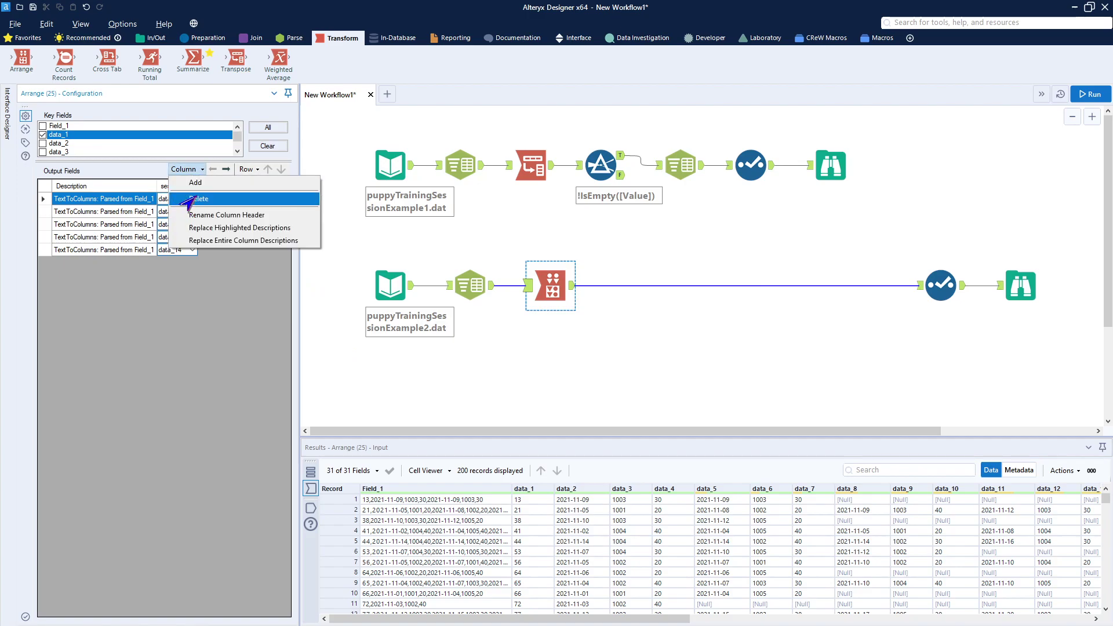
click(191, 183)
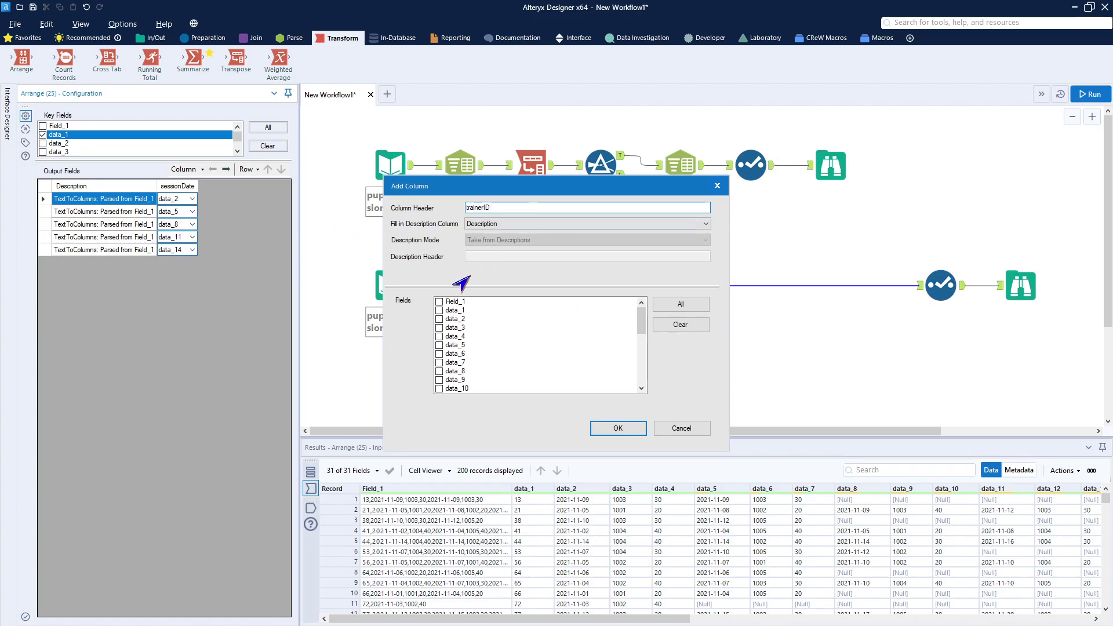
click(438, 327)
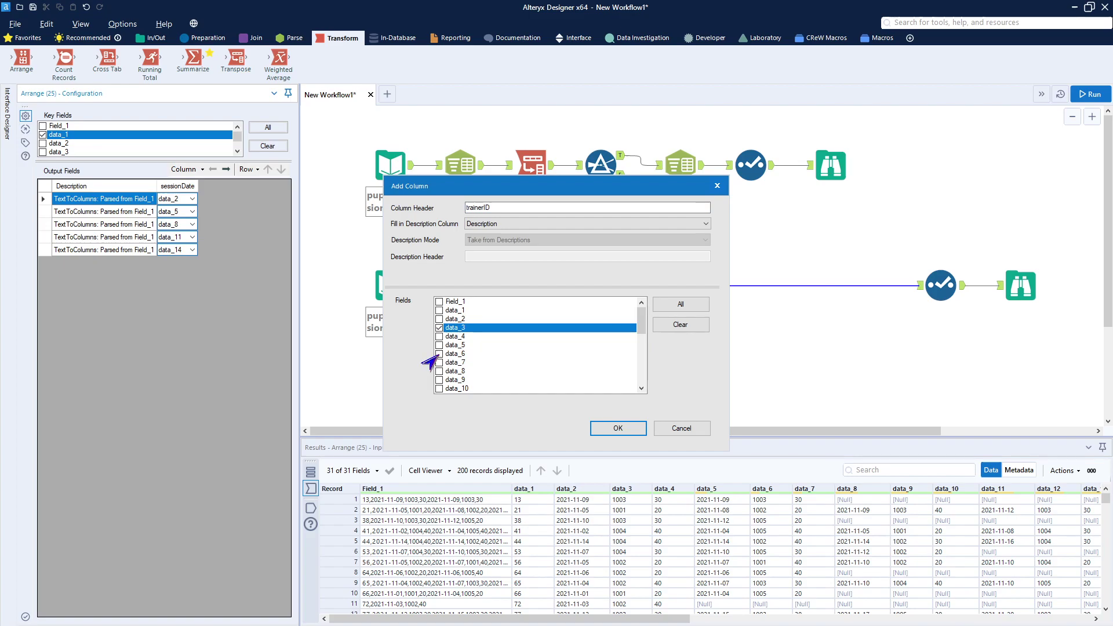
click(439, 354)
click(439, 380)
scroll(436, 371, down, 3)
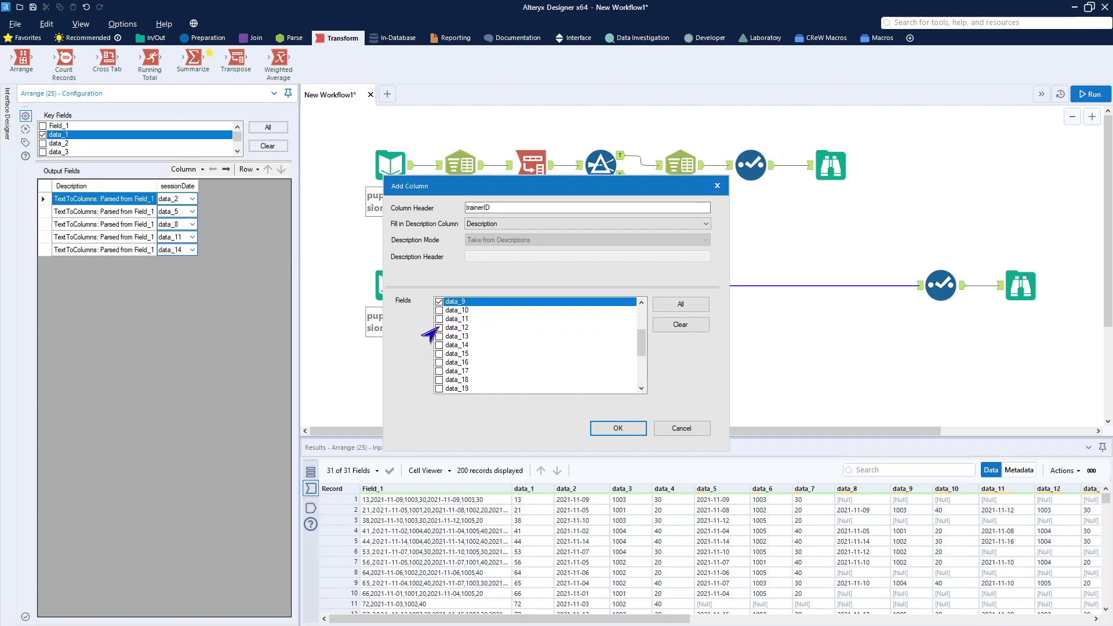
click(439, 327)
click(439, 354)
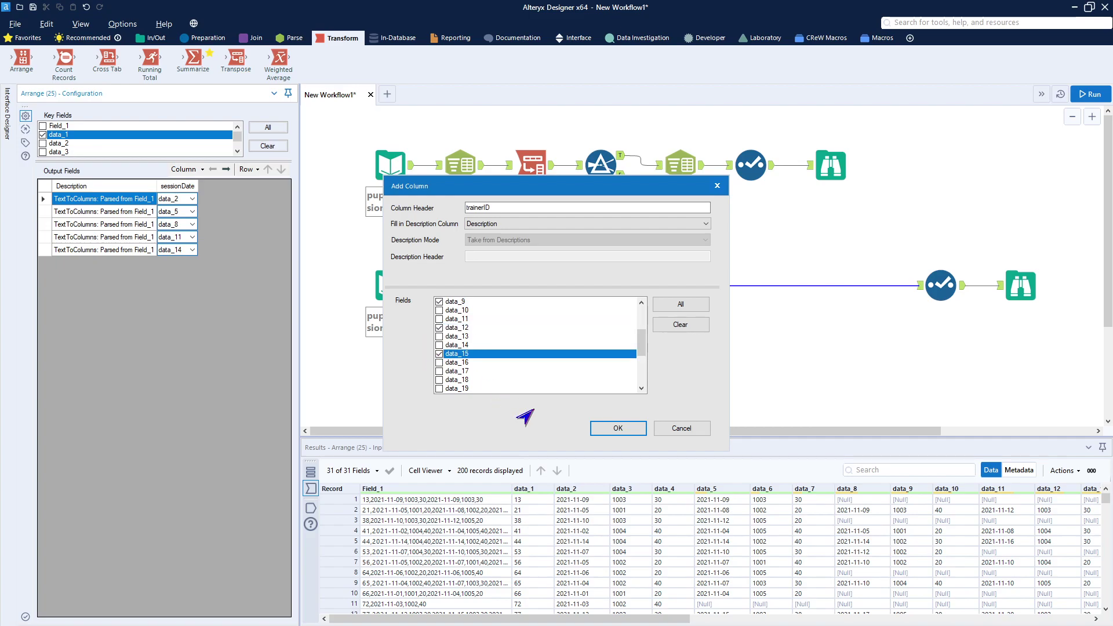
click(615, 434)
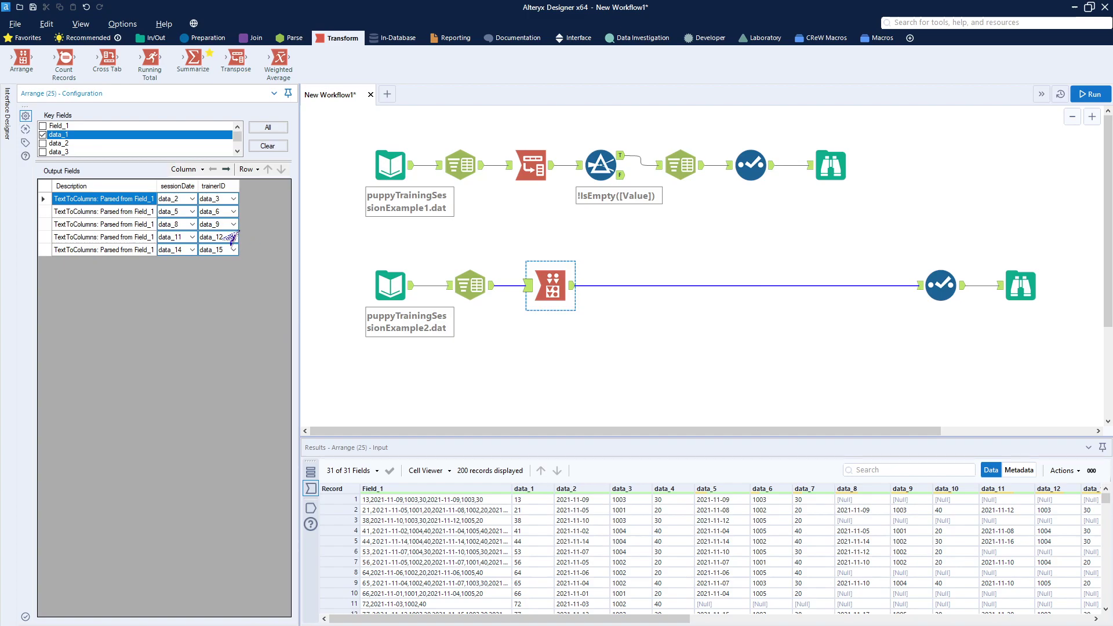
- Add an Arrange output column with header sessionAmt, taken from the fields data_4, data_7, data_10, data_13 and data_16
click(200, 170)
click(195, 183)
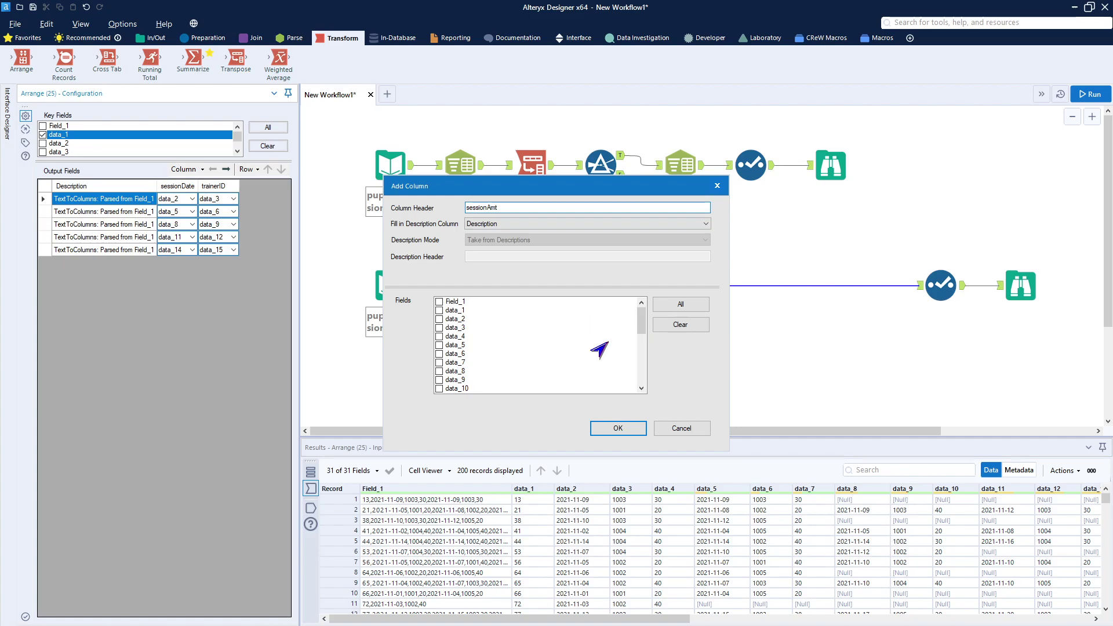
click(439, 336)
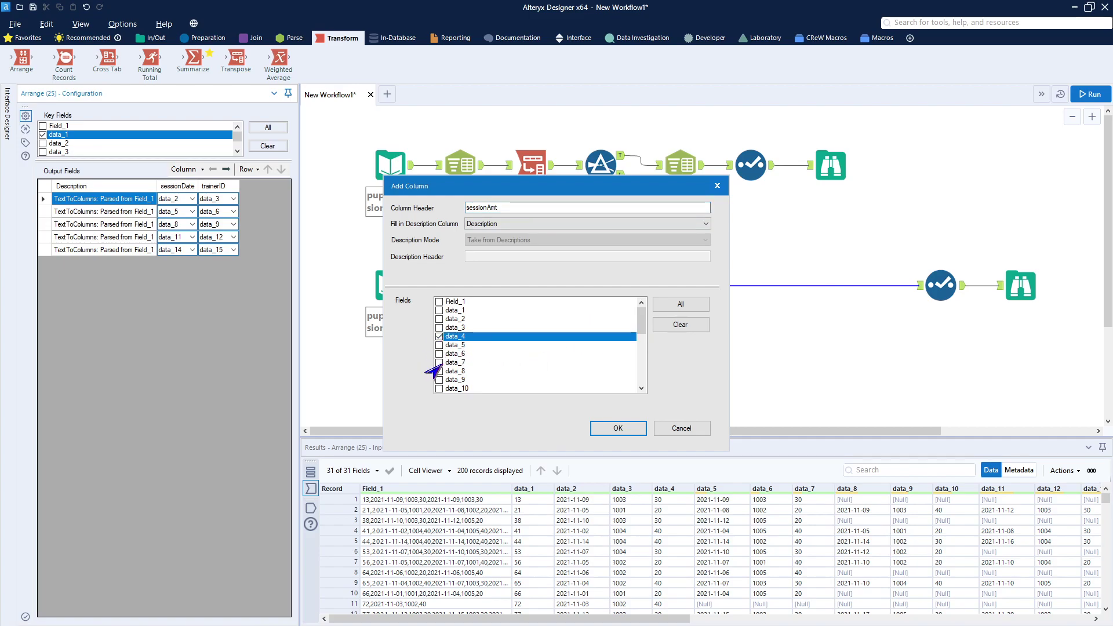
click(439, 362)
click(439, 389)
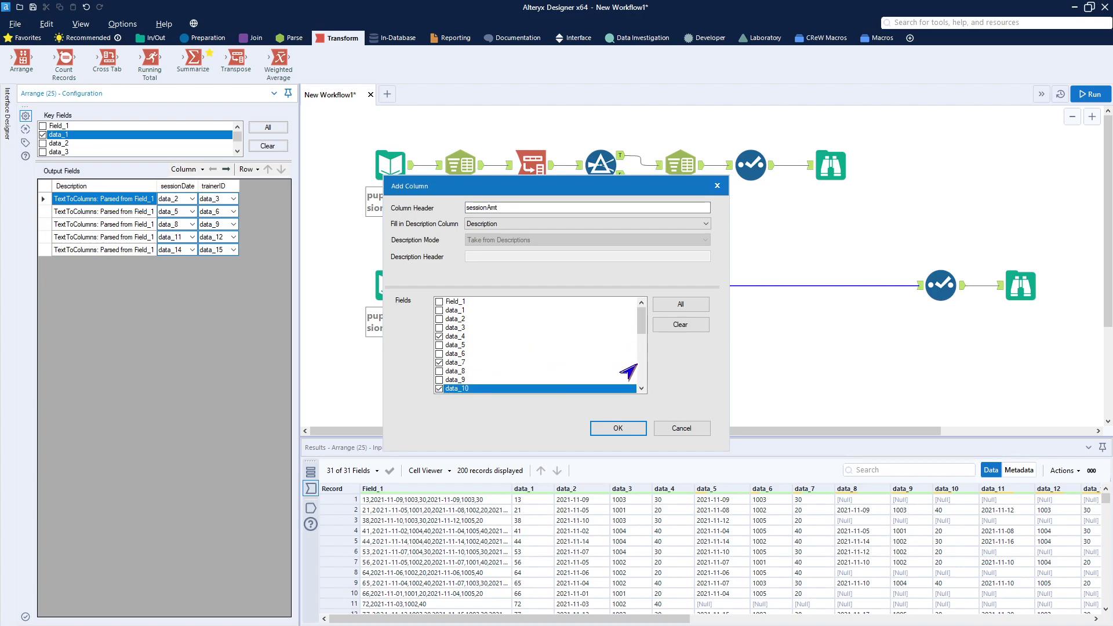
scroll(565, 368, down, 3)
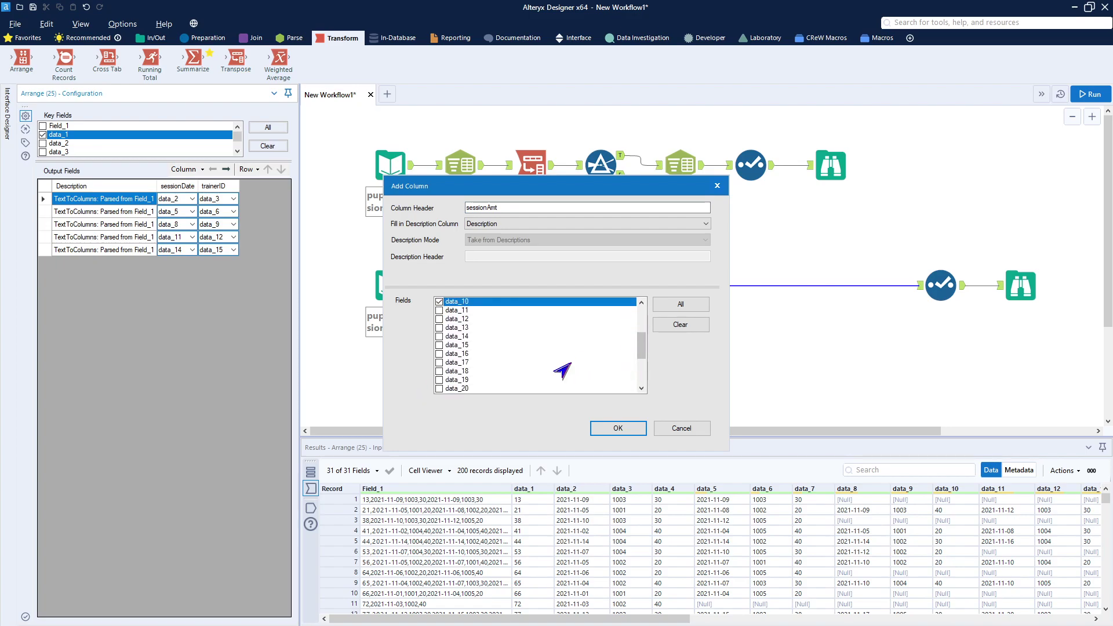
click(438, 327)
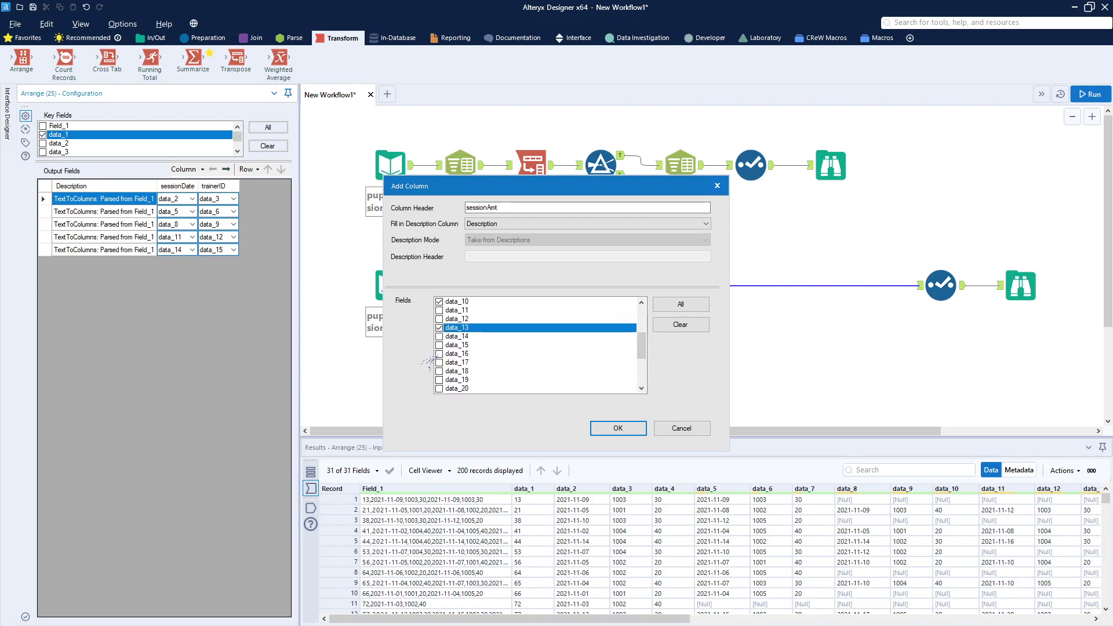
click(439, 353)
click(618, 428)
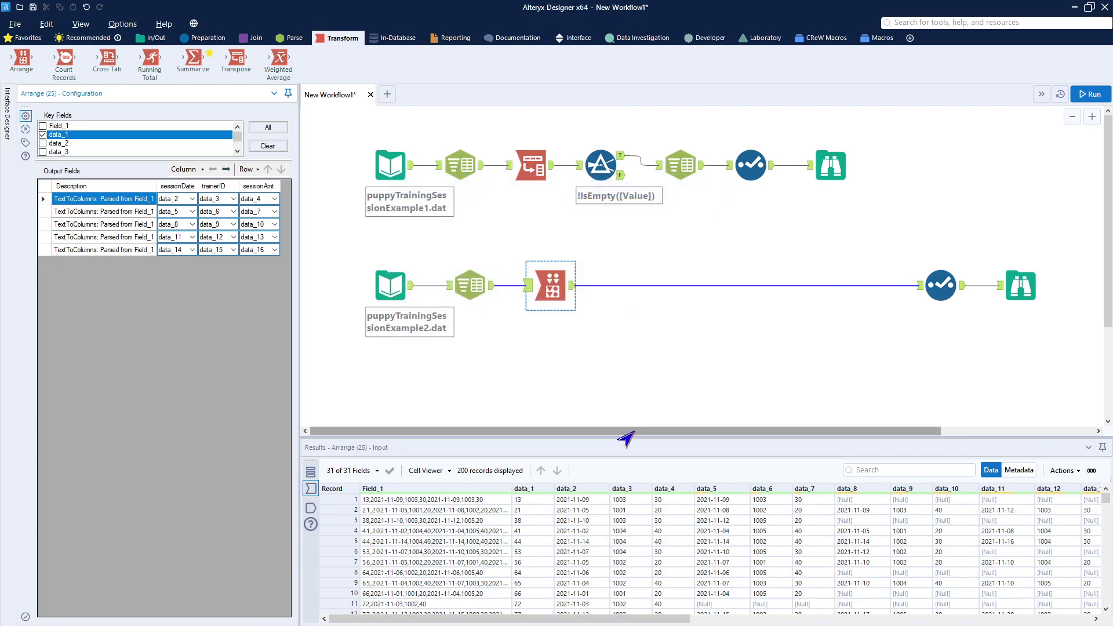
- Run the workflow and examine the arranged session columns in the second stream's Browse output
click(1090, 95)
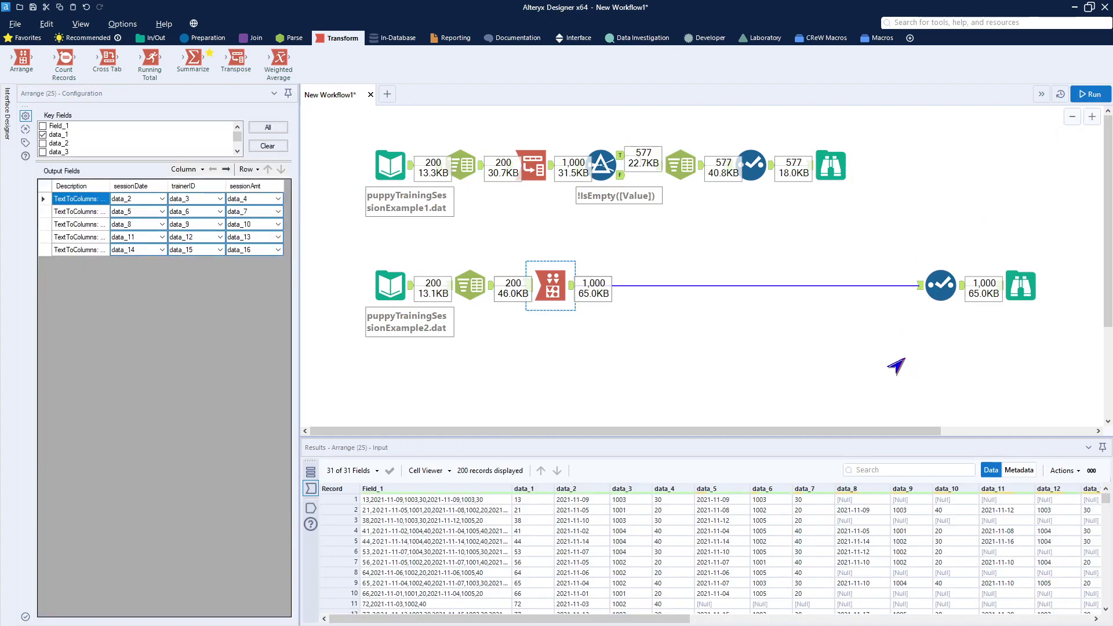
click(1017, 290)
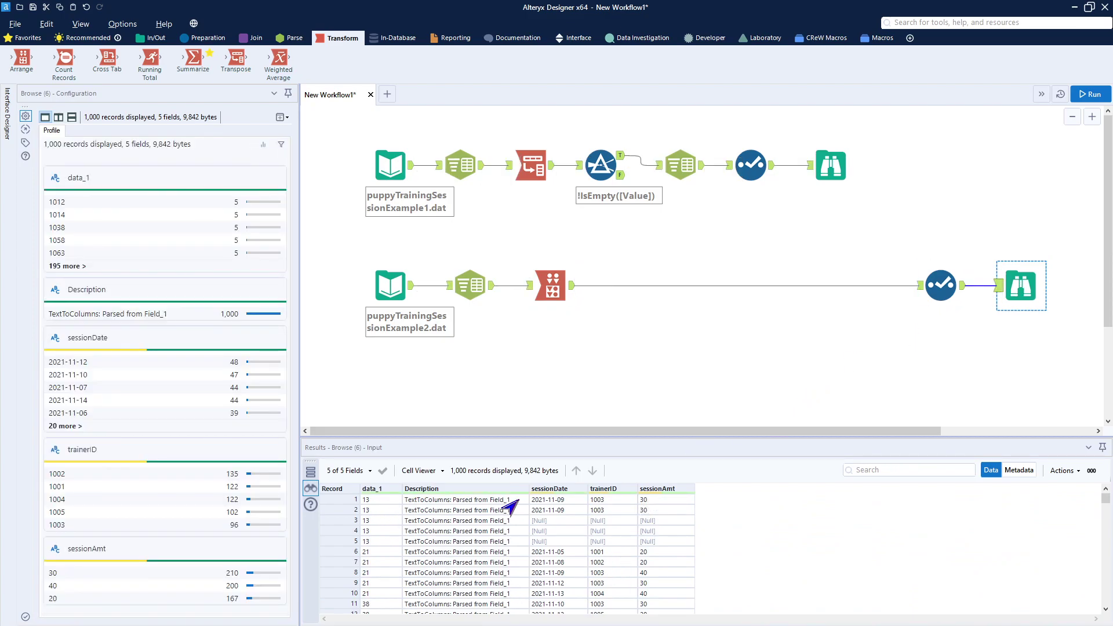
mouse_move(645, 495)
- Move the second stream's Select tool next to the Arrange tool and exclude the Description field
click(947, 284)
drag(947, 284, 604, 285)
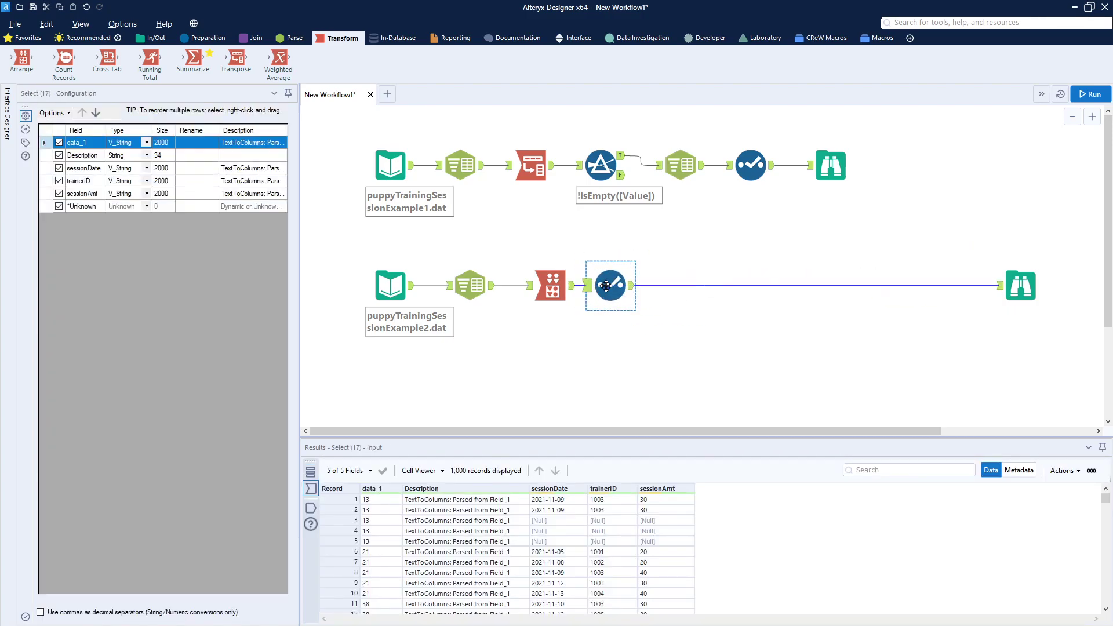
click(59, 155)
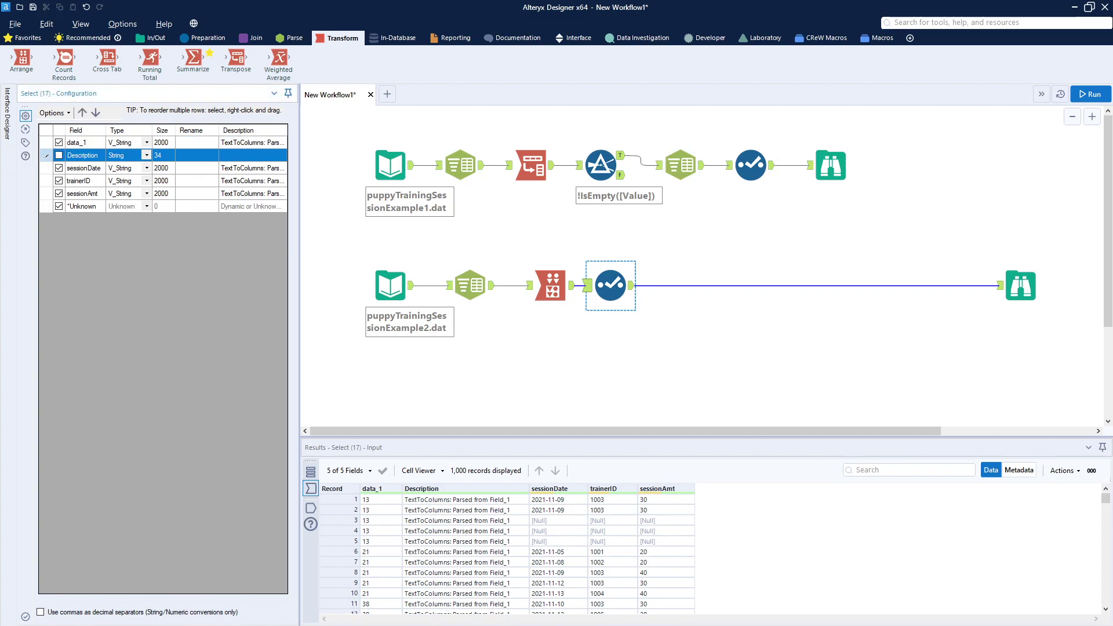
- In the second stream's Select tool, change data_1 to type Int32 and rename it puppyID
click(146, 144)
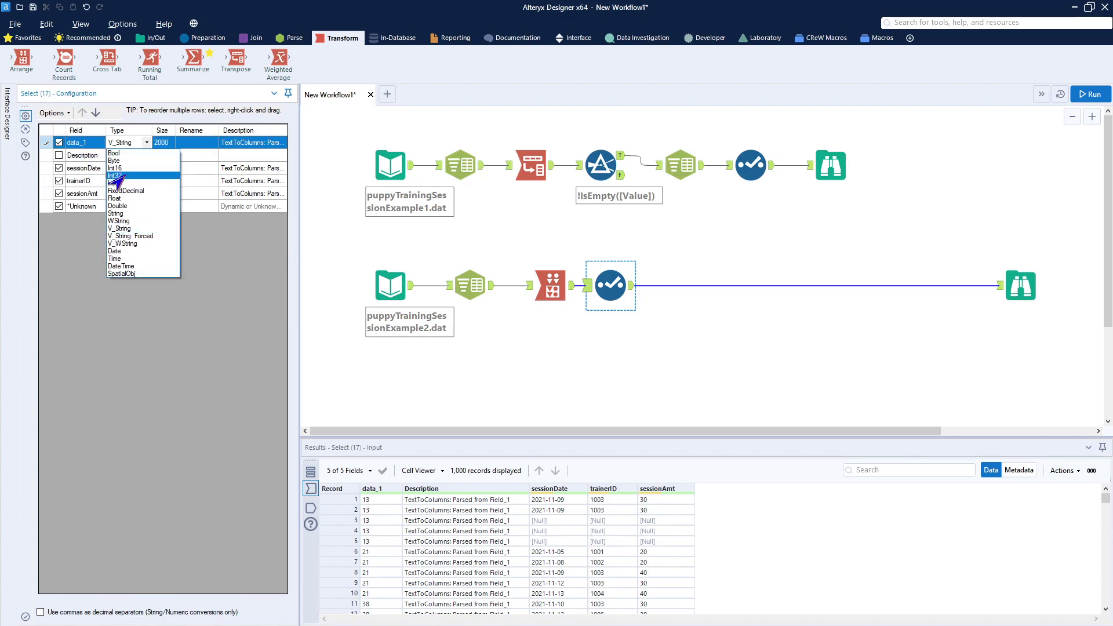
click(129, 176)
click(187, 144)
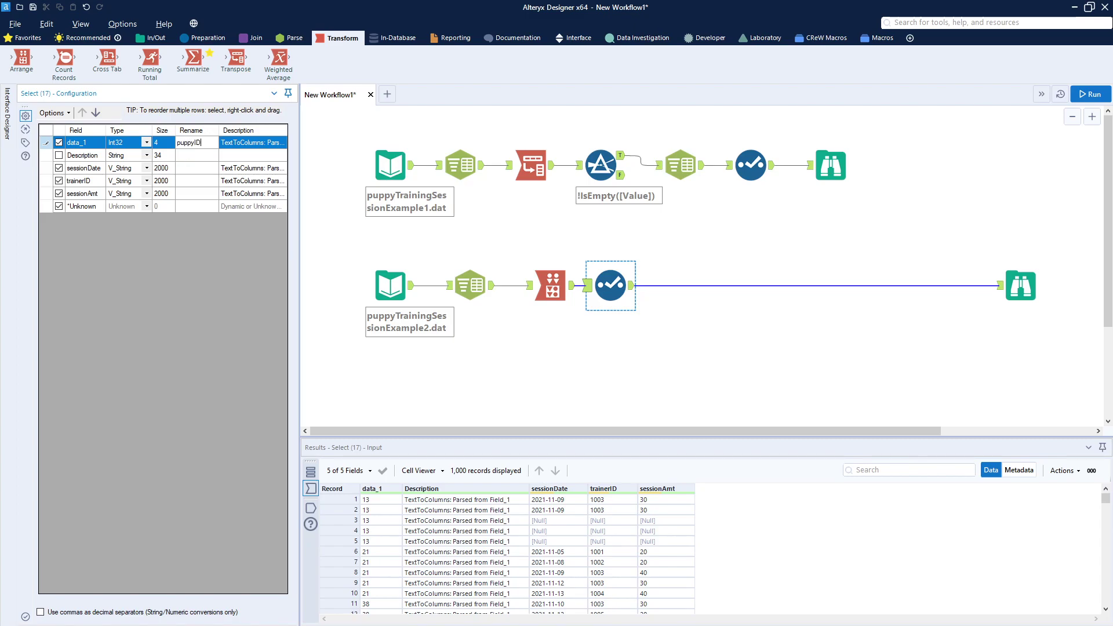
- Set sessionDate to Date, trainerID to Int32 and sessionAmt to FixedDecimal size 10.2, and run the workflow to check the second stream's output
click(146, 169)
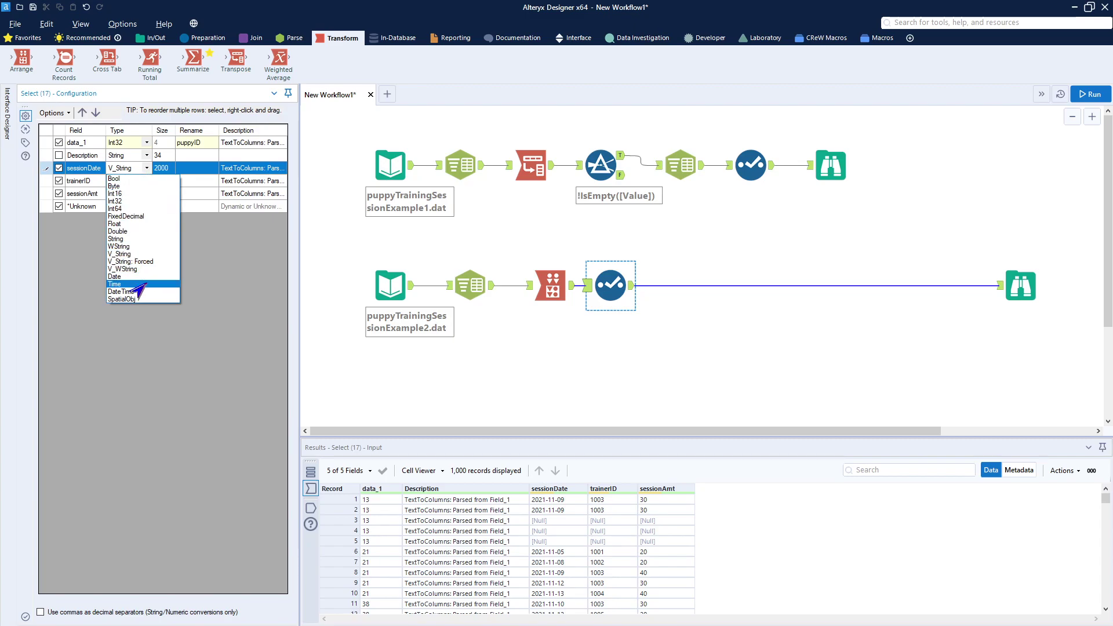
click(140, 277)
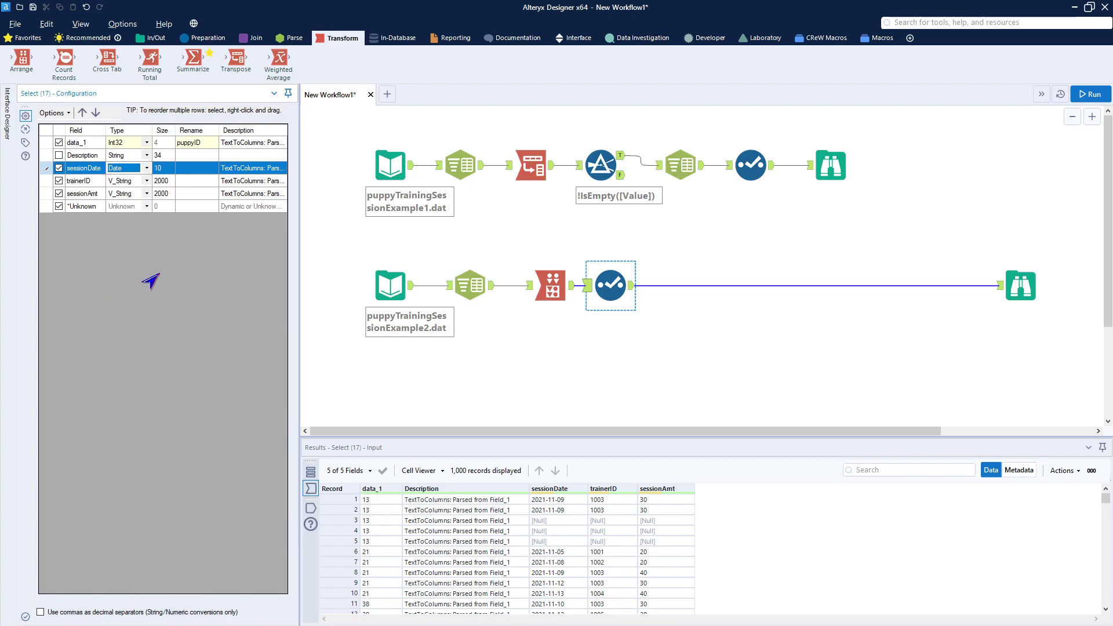
click(146, 180)
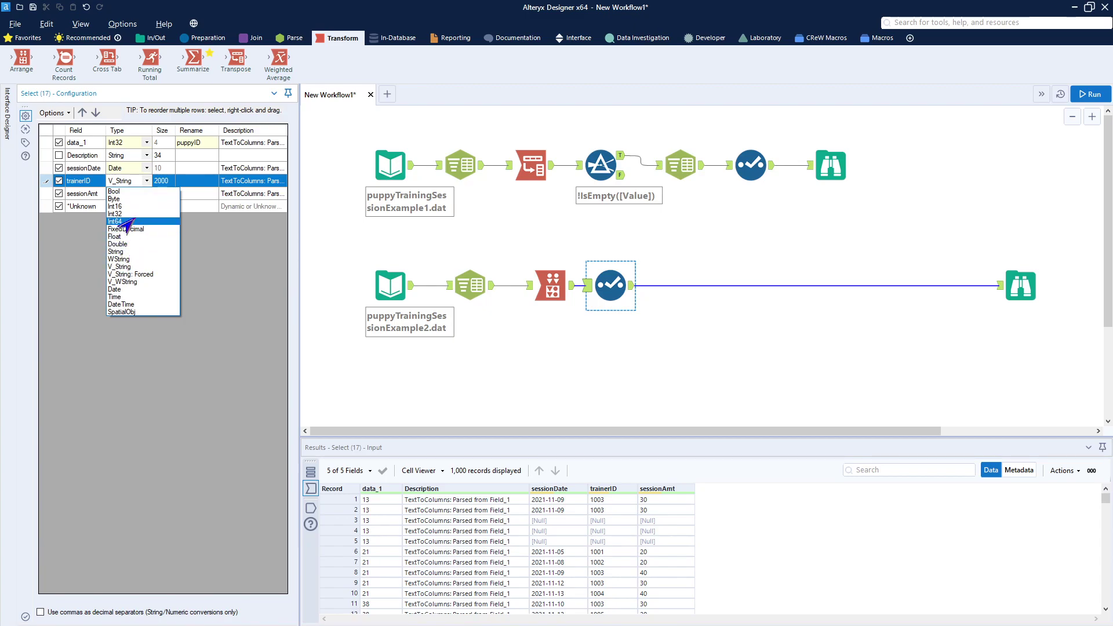
click(124, 214)
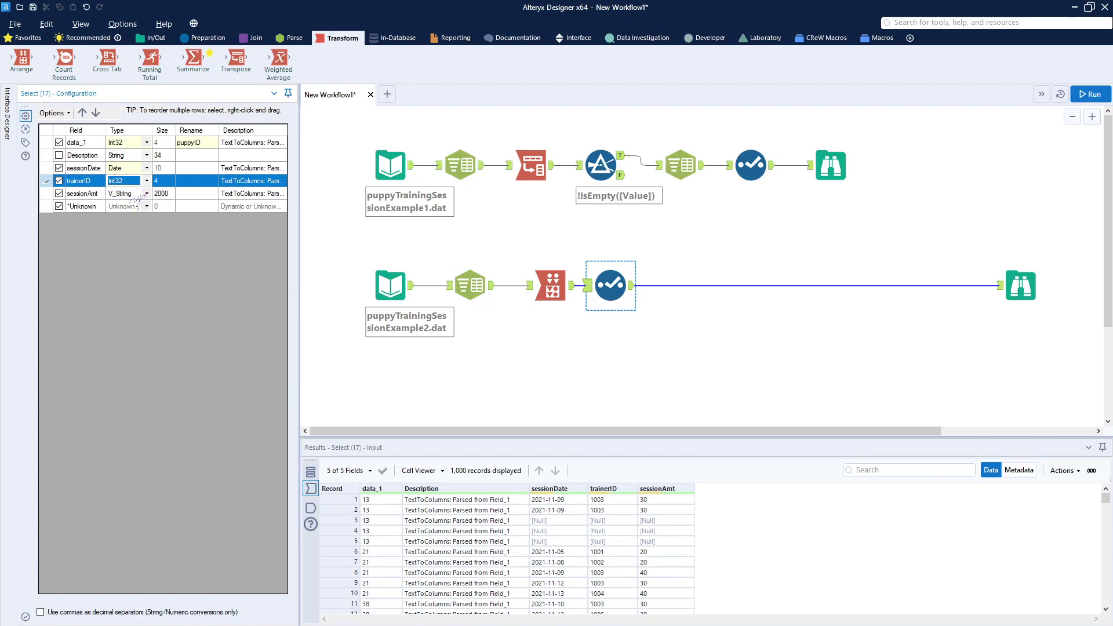
click(135, 195)
click(119, 201)
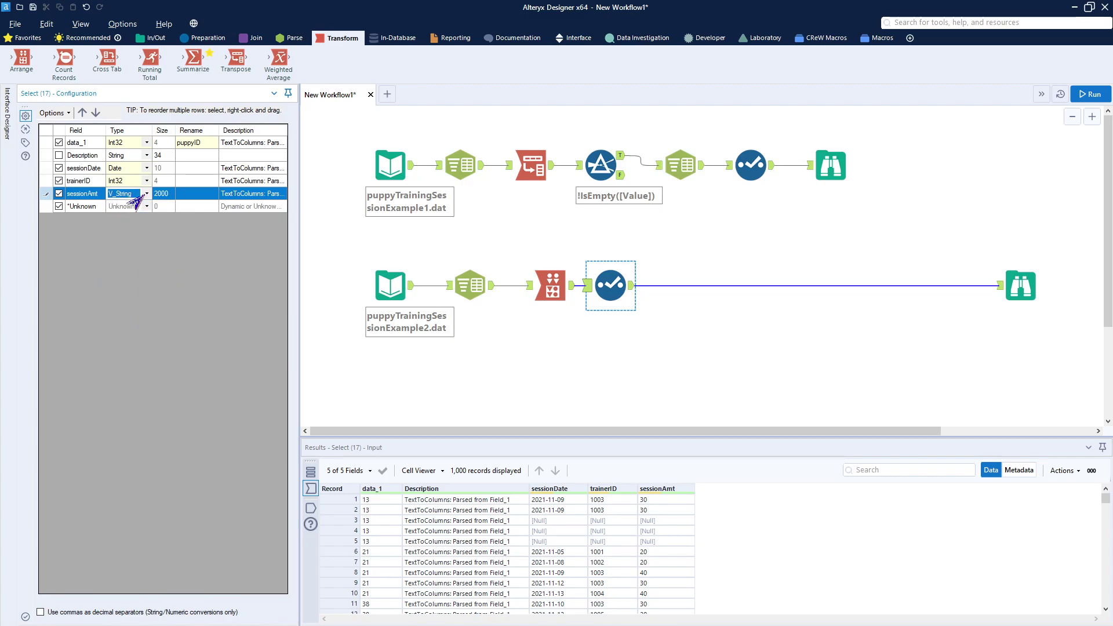
click(141, 198)
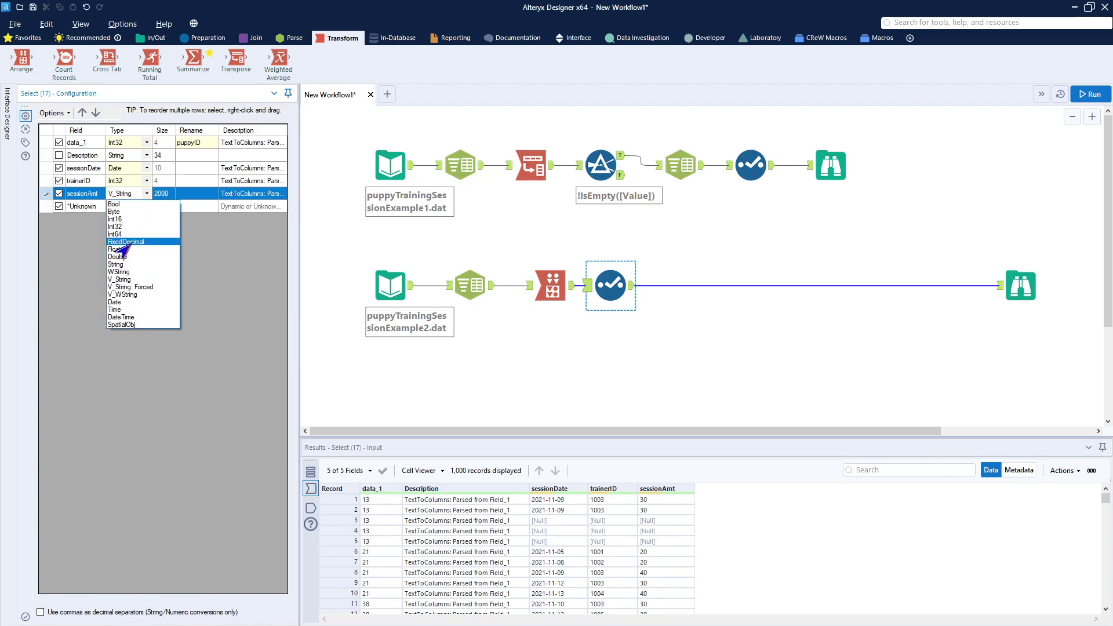
click(148, 241)
click(172, 193)
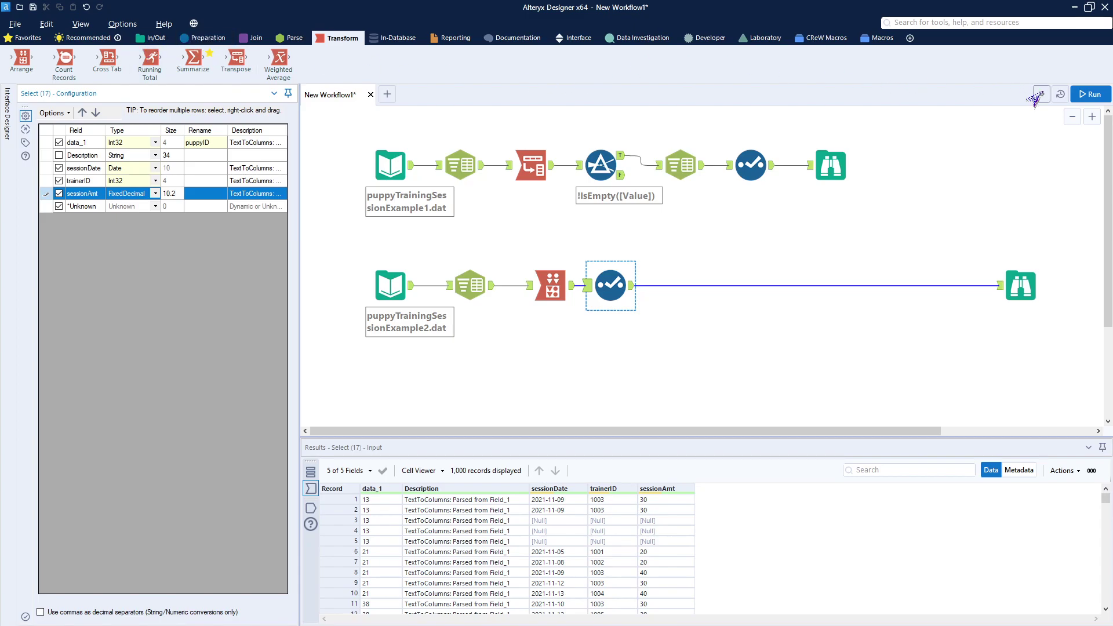
click(1091, 96)
click(1020, 289)
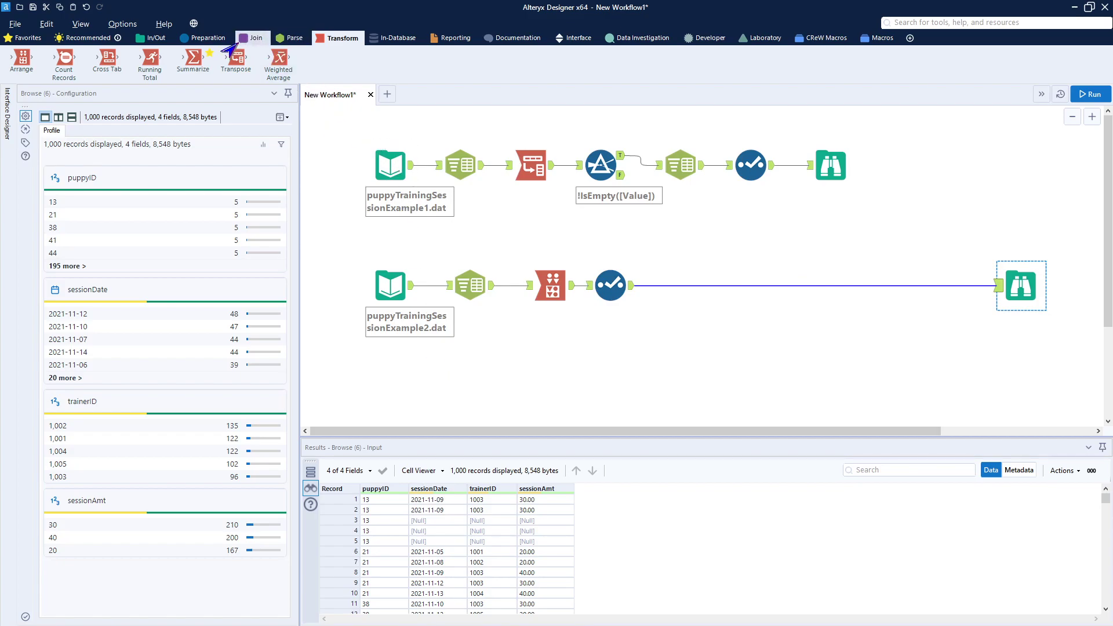
- Insert a Filter tool after the second stream's Select and move the Browse tool close to the Filter's true output
click(203, 37)
drag(150, 60, 676, 290)
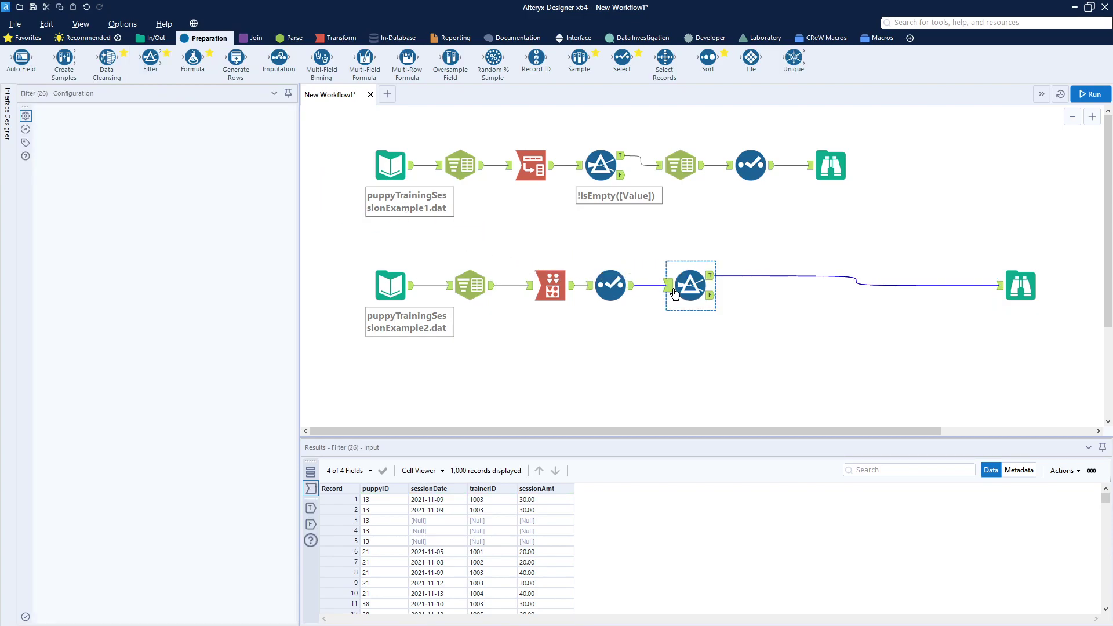
drag(1011, 293, 744, 275)
- Configure the new Filter as a basic filter that keeps rows where sessionDate is not null
click(690, 284)
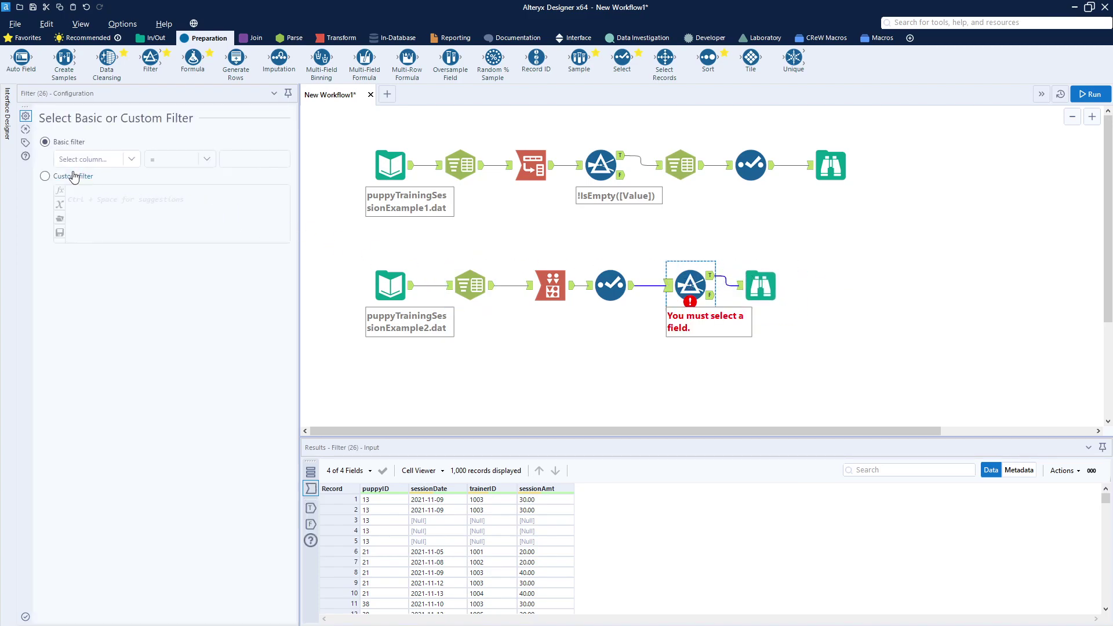
click(126, 160)
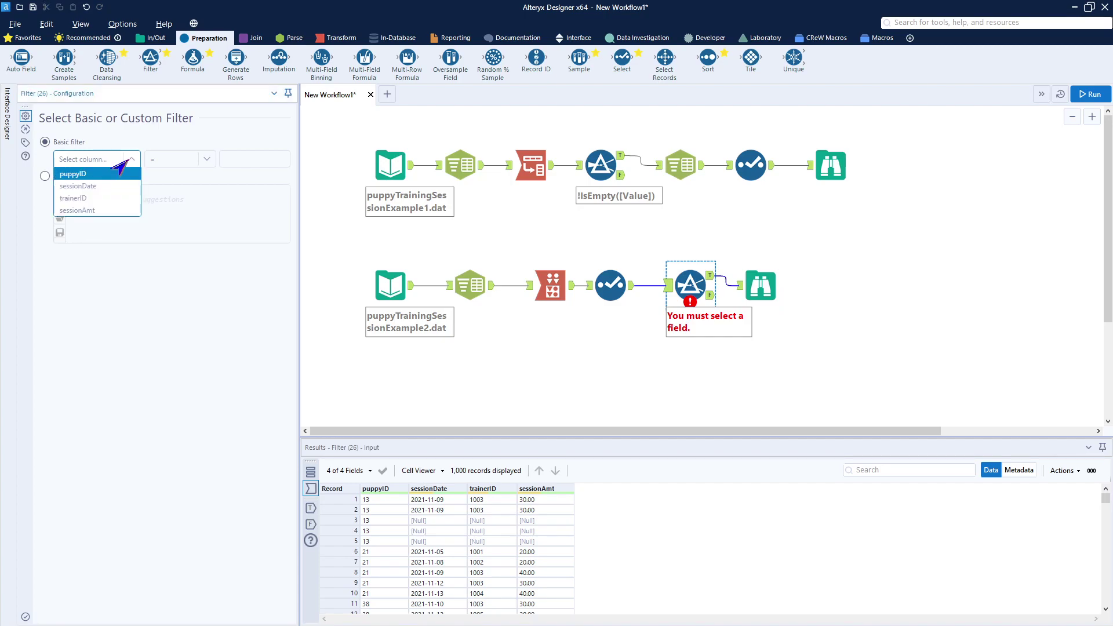
click(108, 187)
click(205, 161)
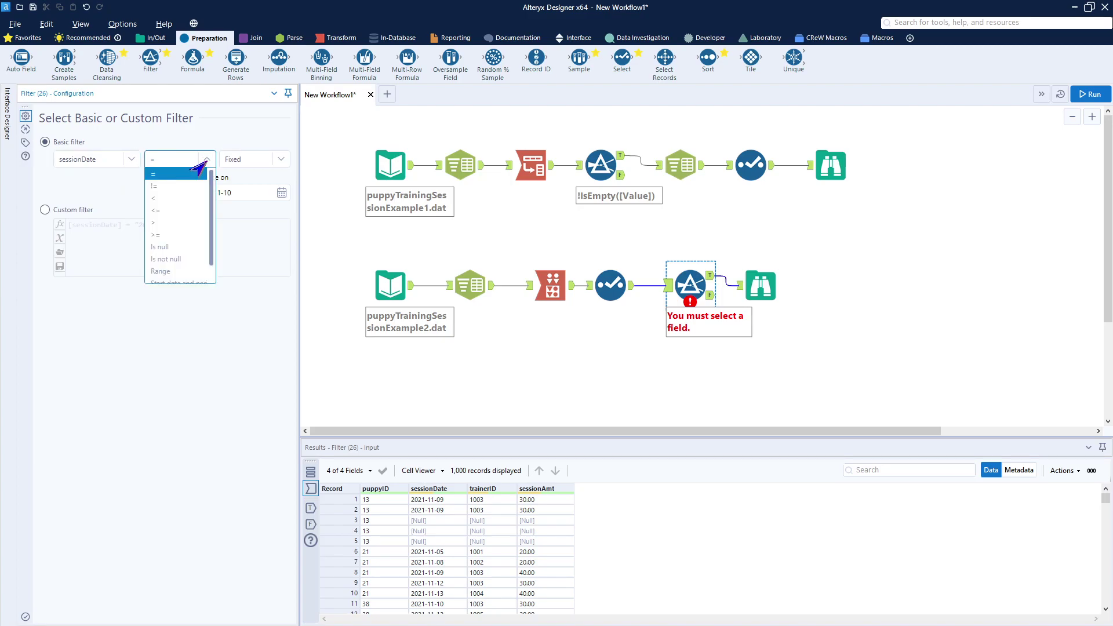
click(195, 262)
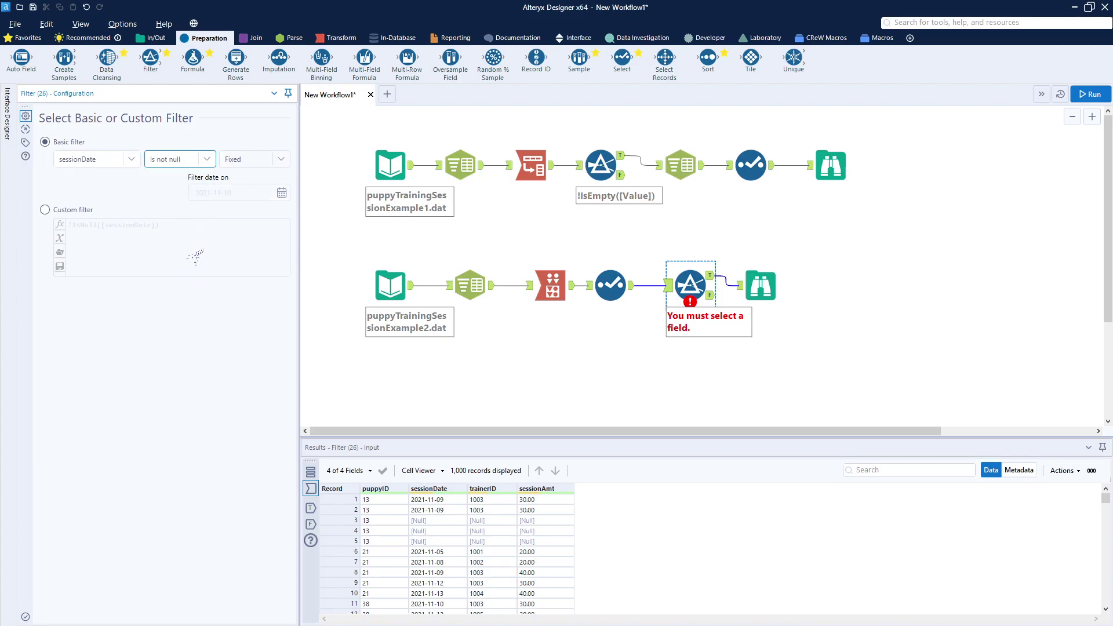
- Run the workflow, compare the Browse outputs of both streams, and examine the second output's field metadata
click(1082, 100)
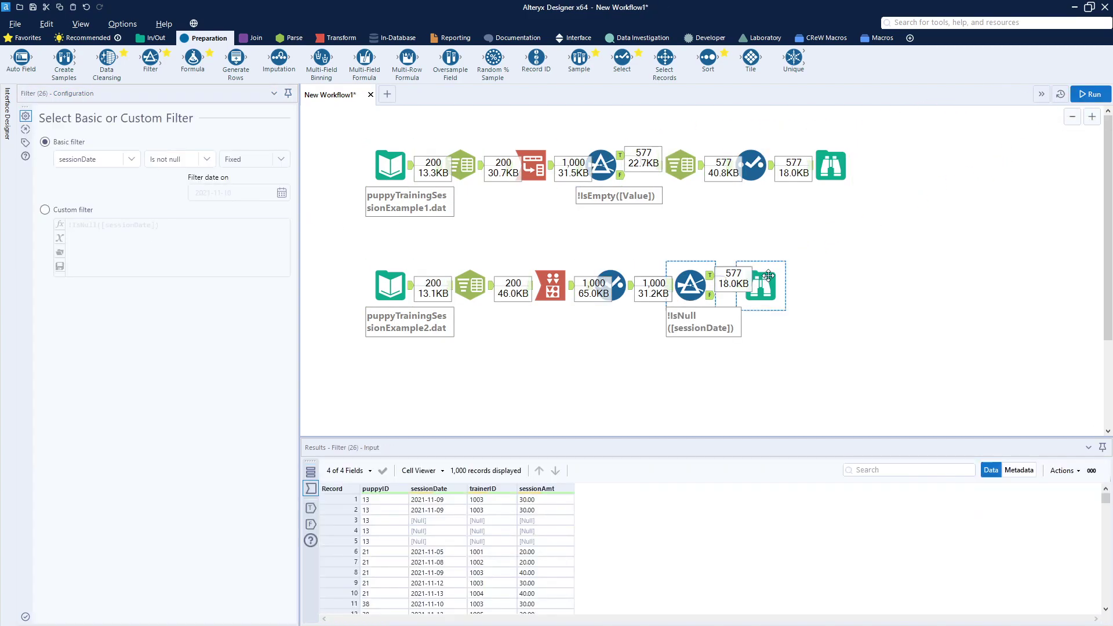
click(771, 281)
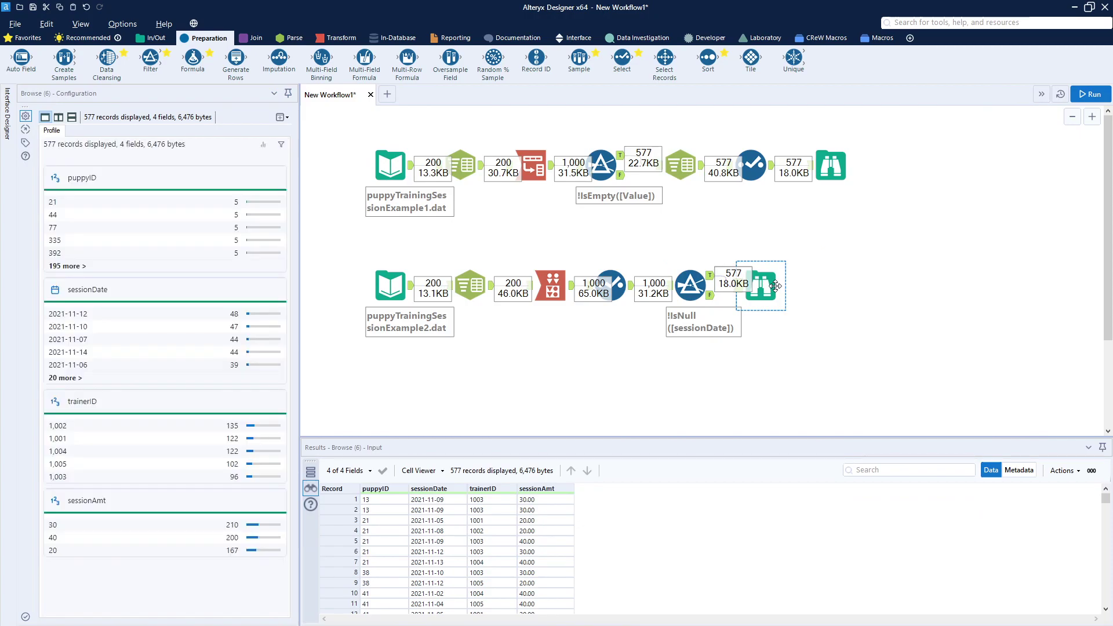
click(846, 171)
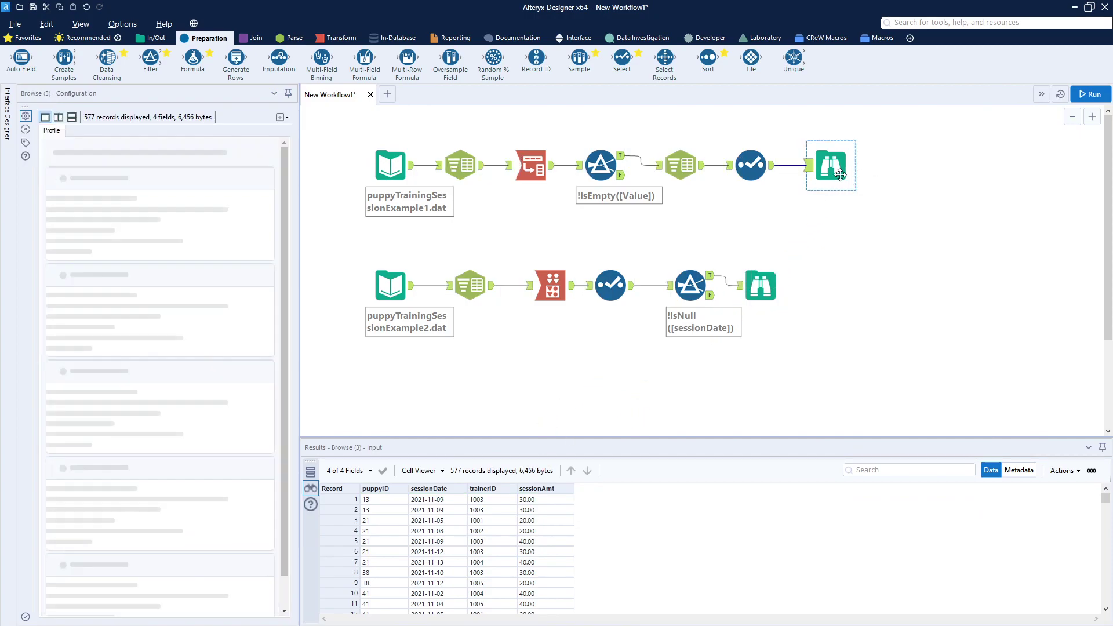
click(766, 289)
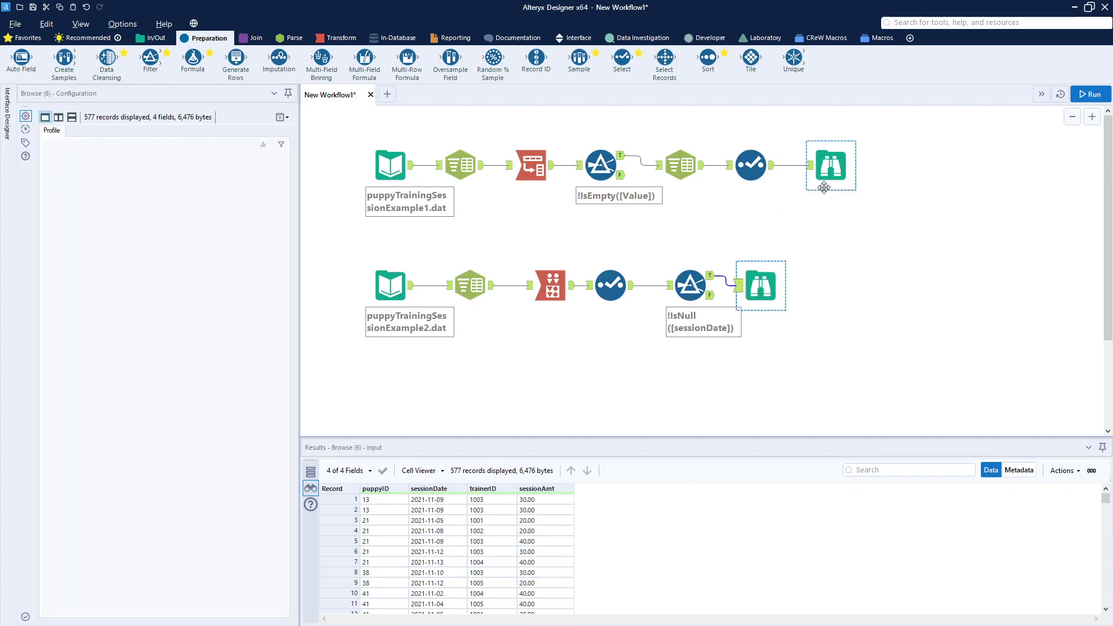
click(841, 168)
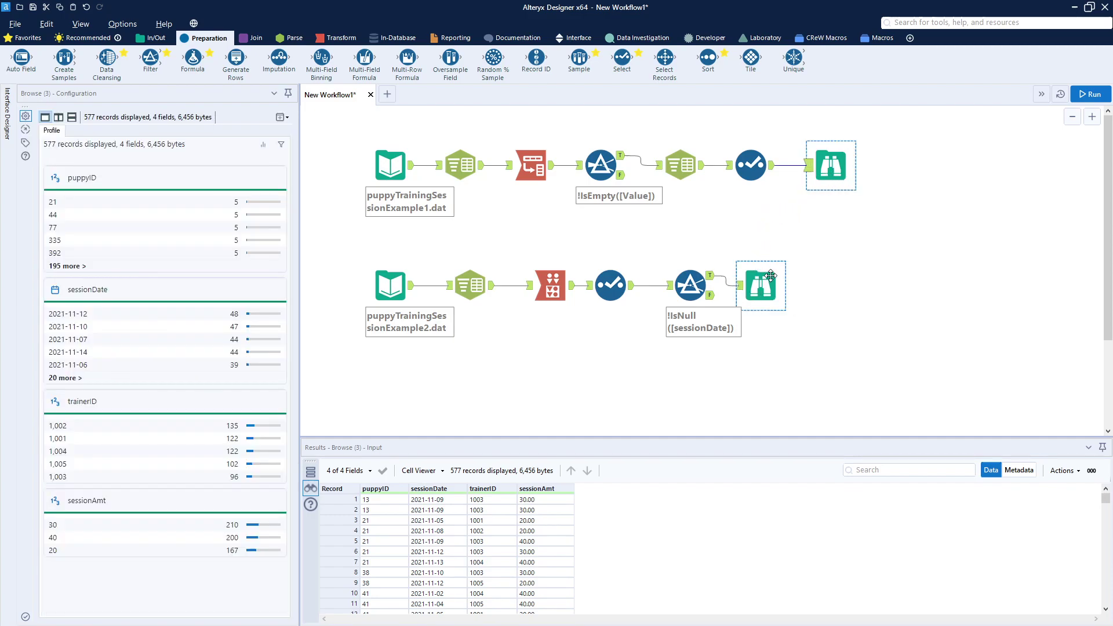
click(769, 281)
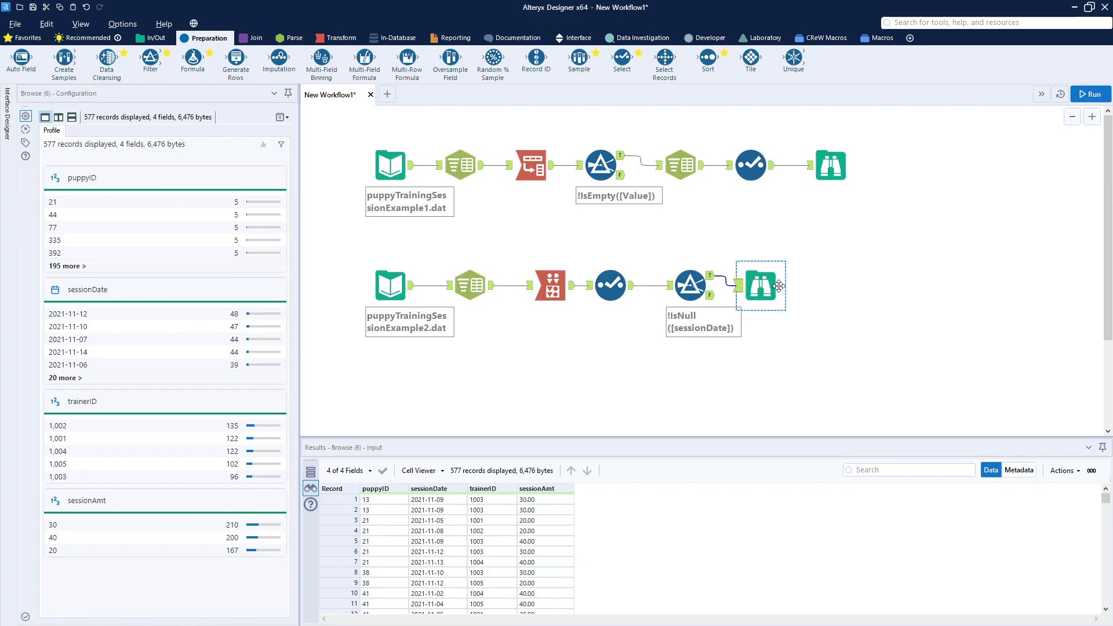
click(831, 173)
click(763, 290)
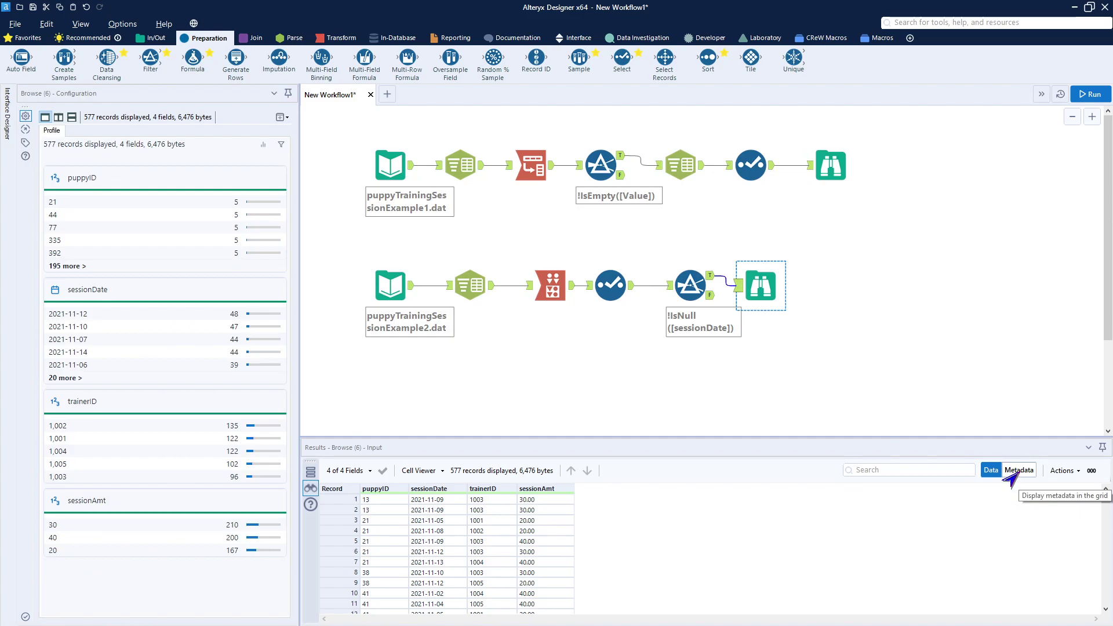
click(1019, 471)
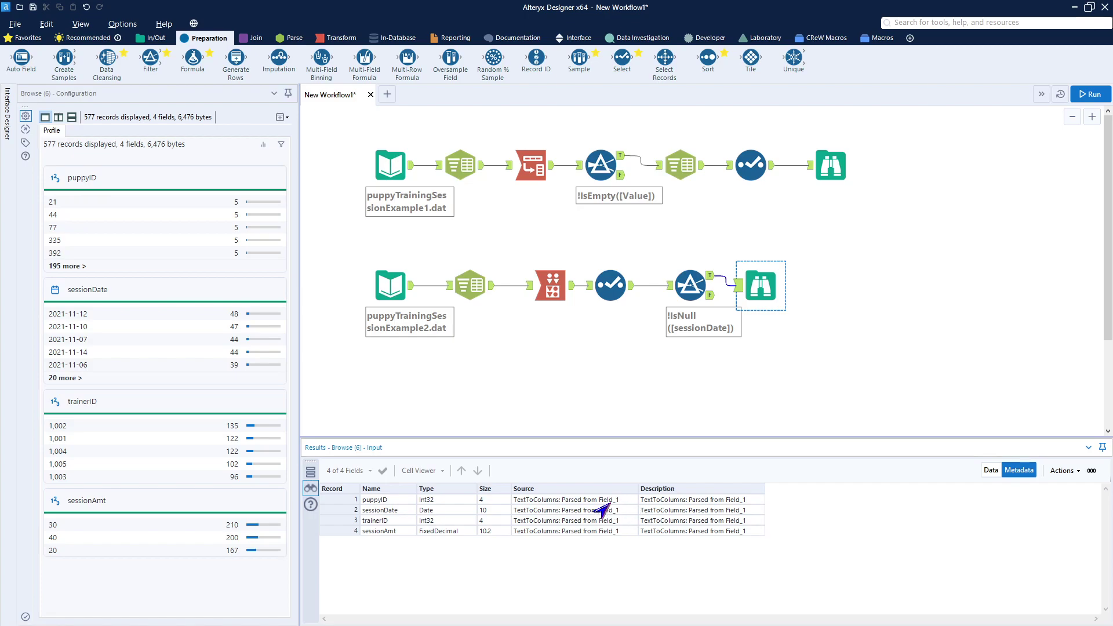
click(865, 362)
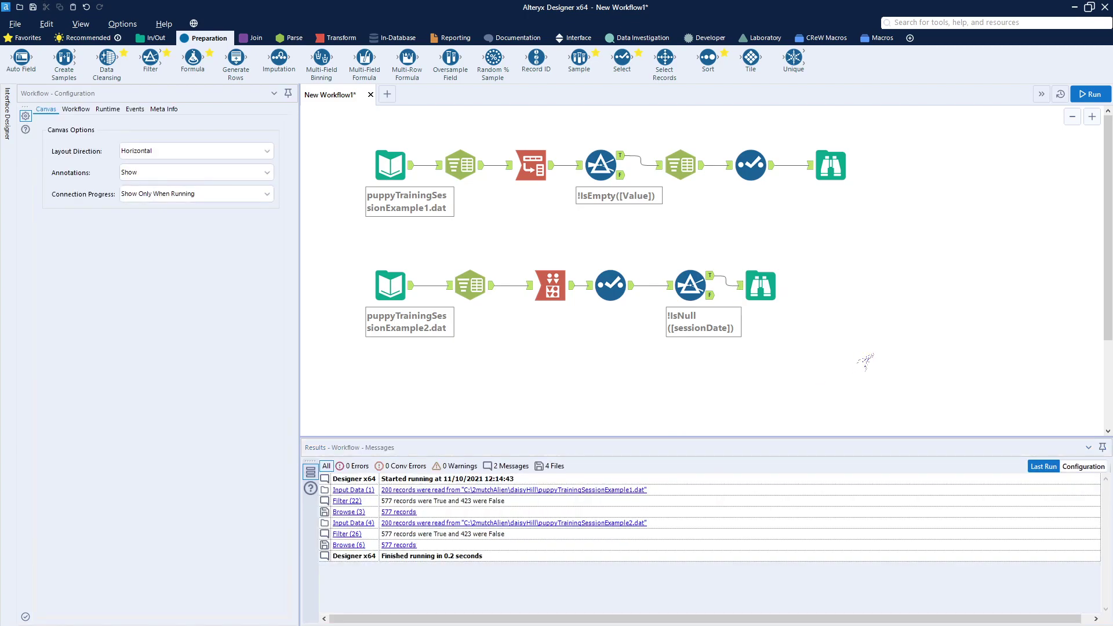